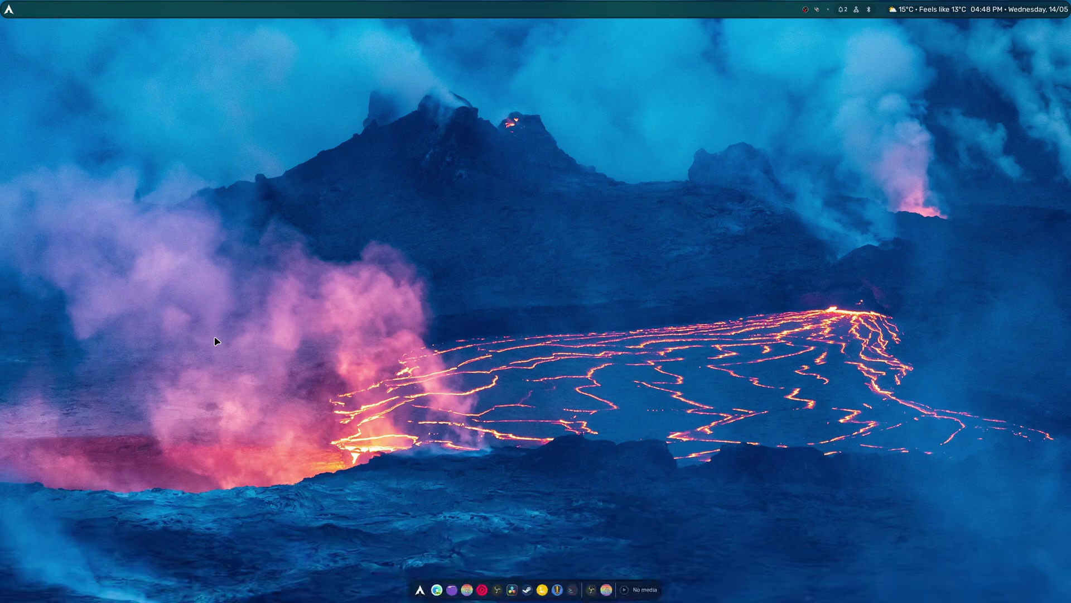
Step: Browse the application launcher's rows and check the GTK Settings recent app's options
{"action": "left_click", "coordinate": [420, 591]}
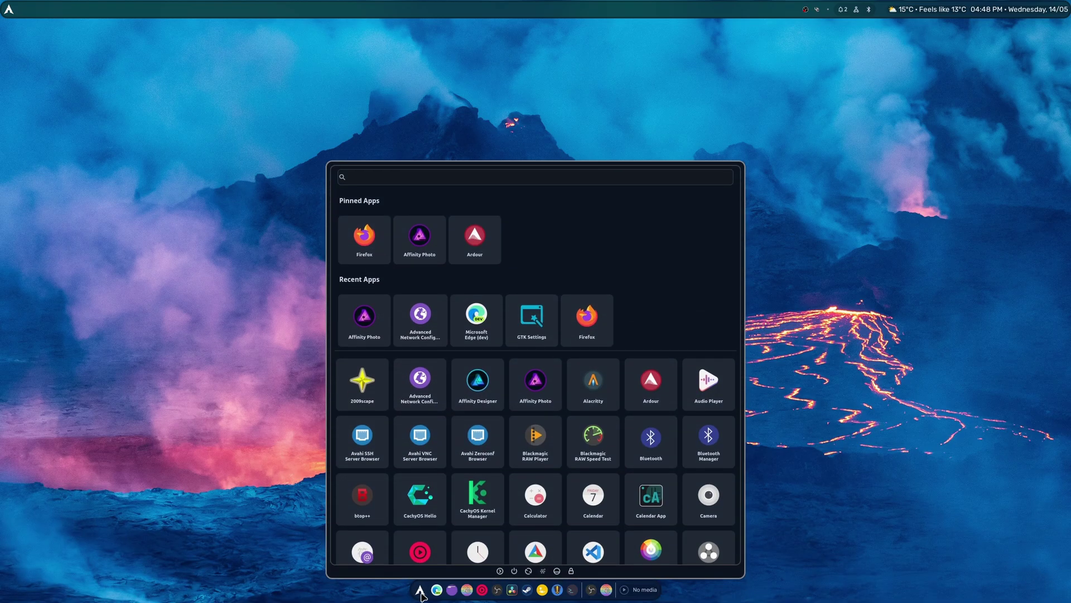
{"action": "scroll", "coordinate": [513, 474], "scroll_direction": "down", "scroll_amount": 4}
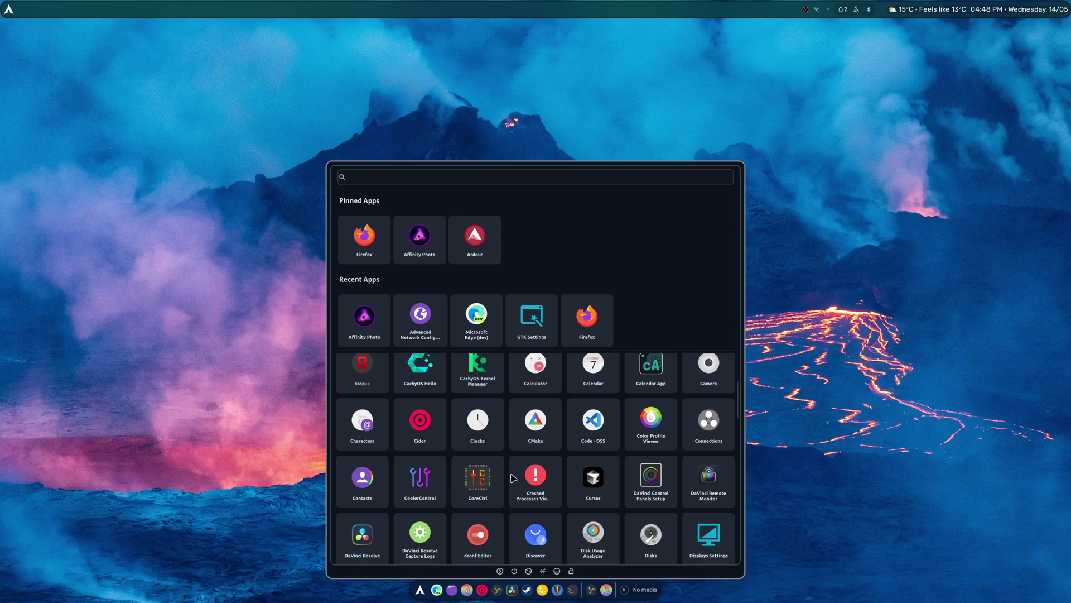
{"action": "scroll", "coordinate": [516, 473], "scroll_direction": "up", "scroll_amount": 3}
{"action": "scroll", "coordinate": [516, 472], "scroll_direction": "down", "scroll_amount": 2}
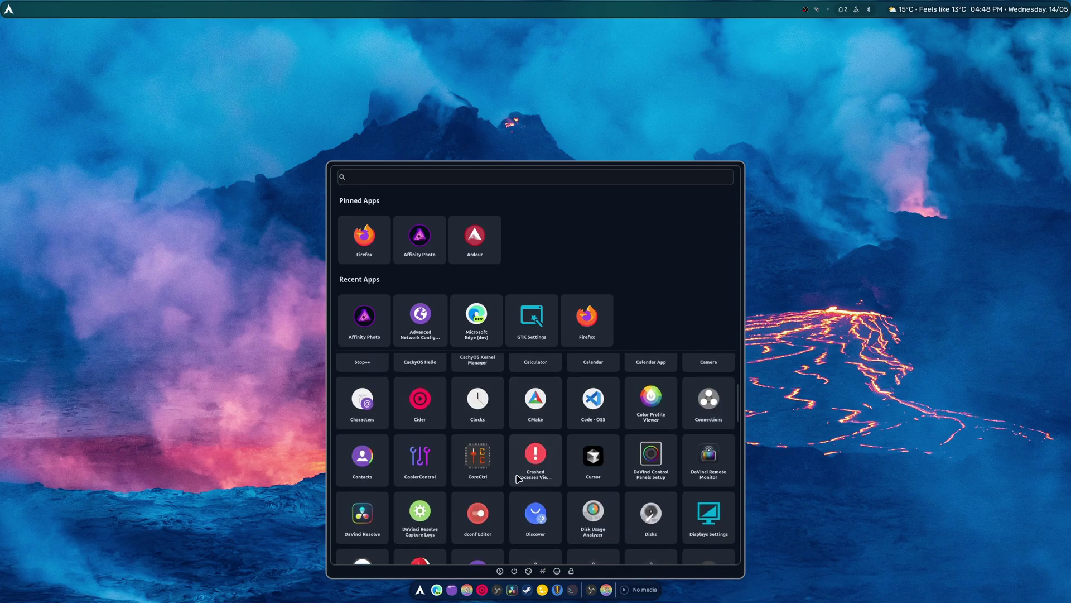
{"action": "scroll", "coordinate": [517, 477], "scroll_direction": "down", "scroll_amount": 3}
{"action": "scroll", "coordinate": [520, 485], "scroll_direction": "up", "scroll_amount": 3}
{"action": "scroll", "coordinate": [521, 485], "scroll_direction": "up", "scroll_amount": 2}
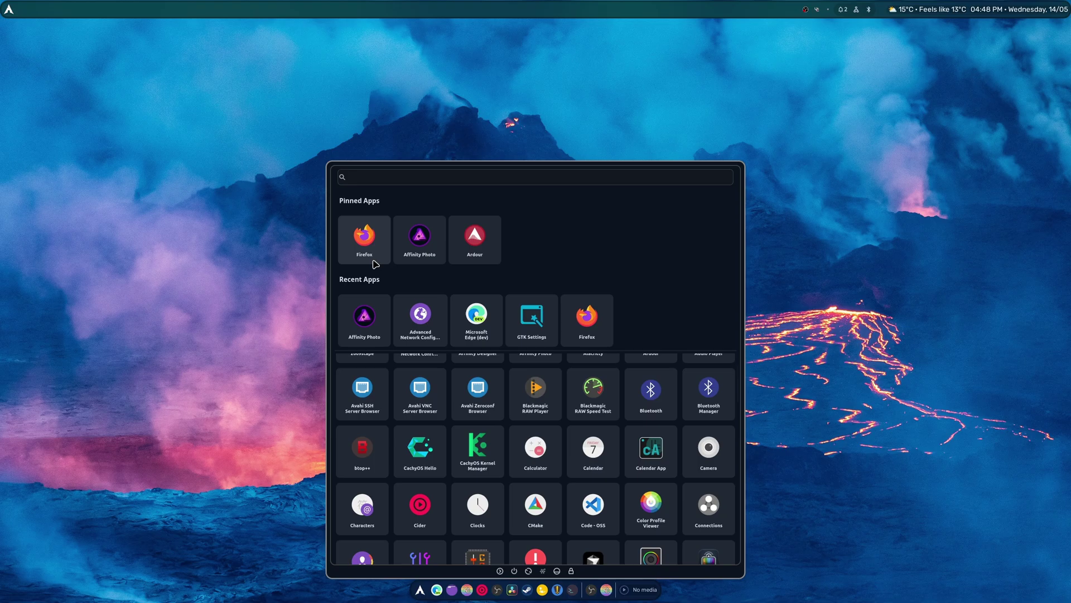
{"action": "right_click", "coordinate": [534, 327]}
{"action": "key", "text": "Escape"}
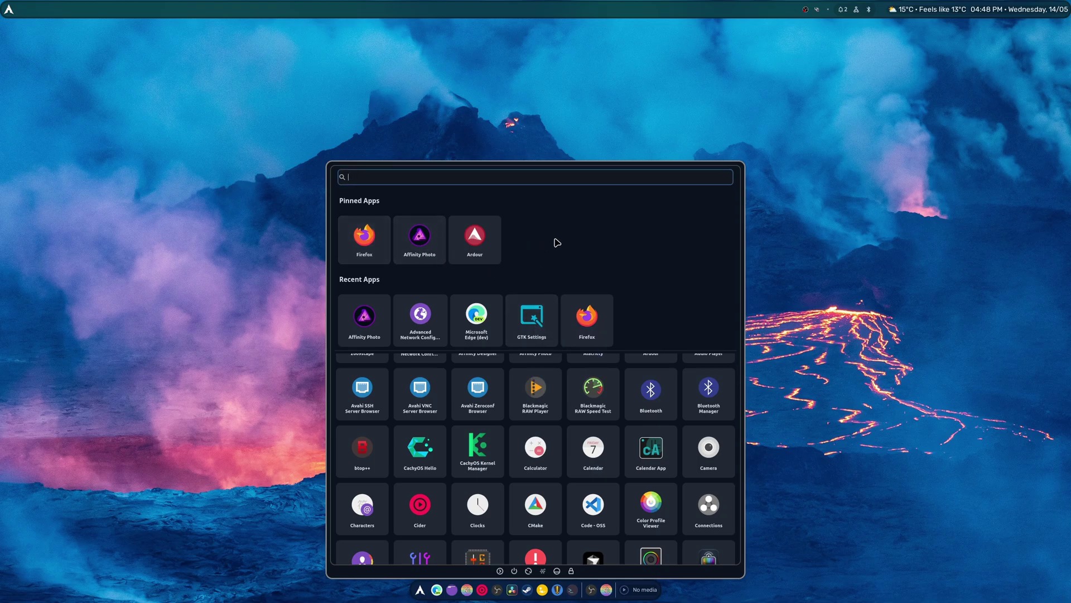
{"action": "key", "text": "Escape"}
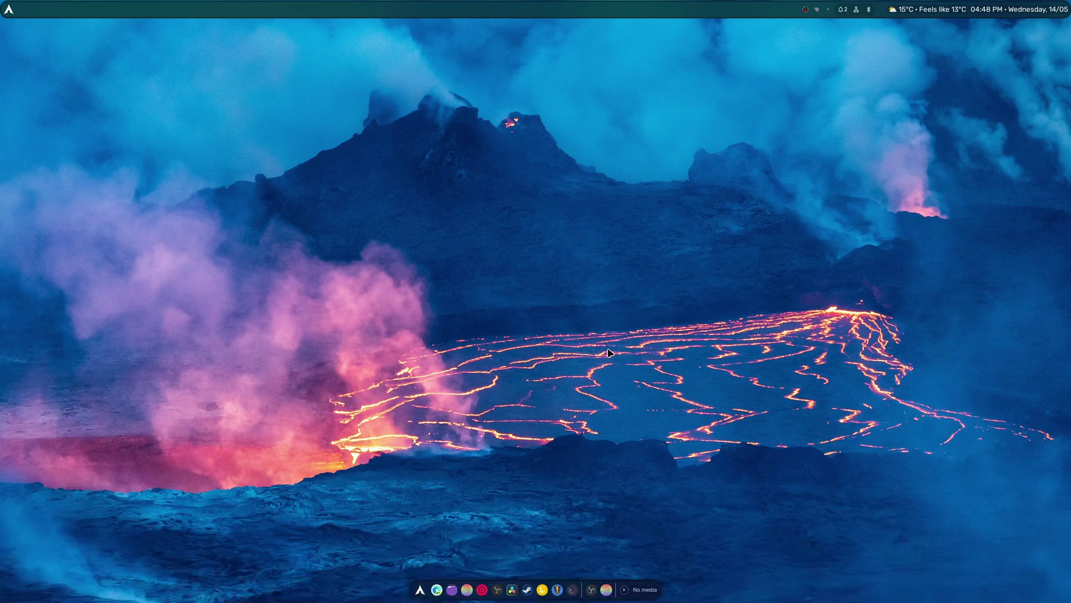
Step: Open the Matts-Hyprland repository in Edge via the 'matt' suggestion and scroll its README
{"action": "left_click", "coordinate": [437, 589]}
{"action": "type", "text": "matt"}
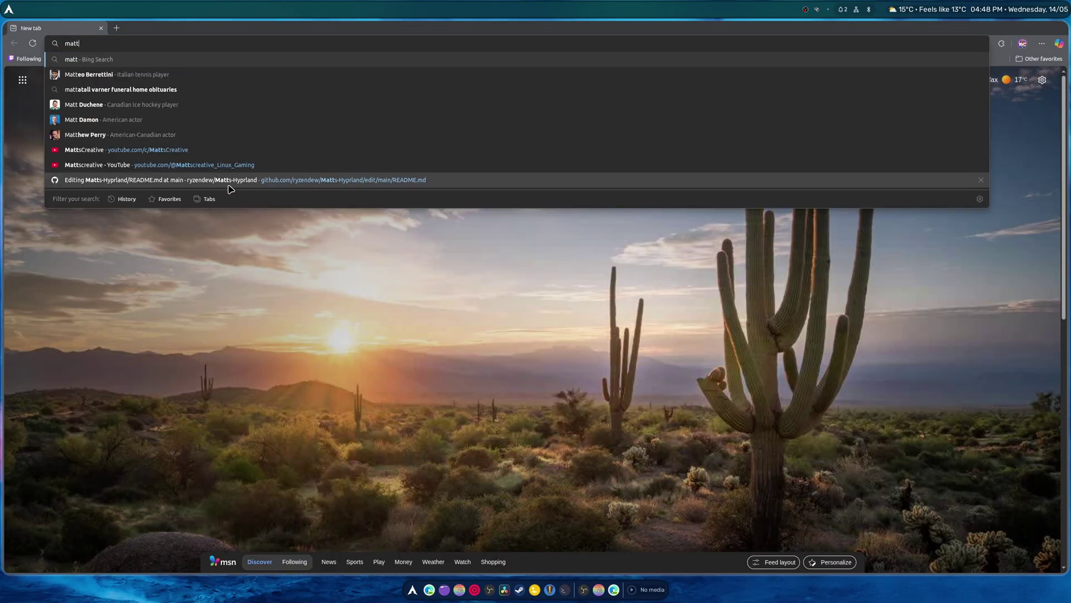
{"action": "left_click", "coordinate": [227, 179]}
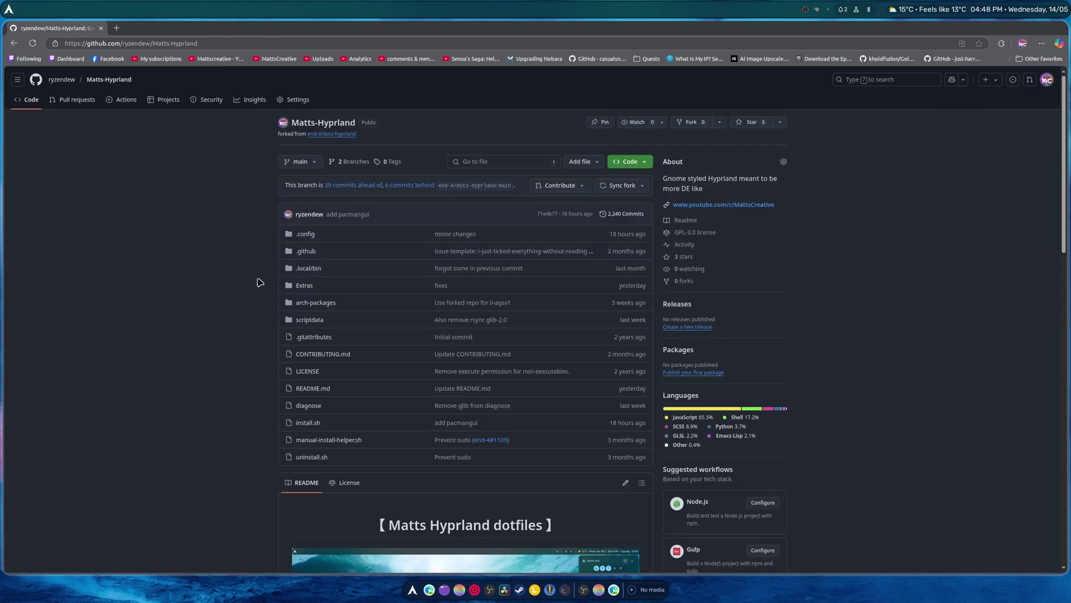
{"action": "scroll", "coordinate": [247, 272], "scroll_direction": "down", "scroll_amount": 1}
{"action": "scroll", "coordinate": [247, 272], "scroll_direction": "down", "scroll_amount": 5}
{"action": "scroll", "coordinate": [268, 262], "scroll_direction": "up", "scroll_amount": 6}
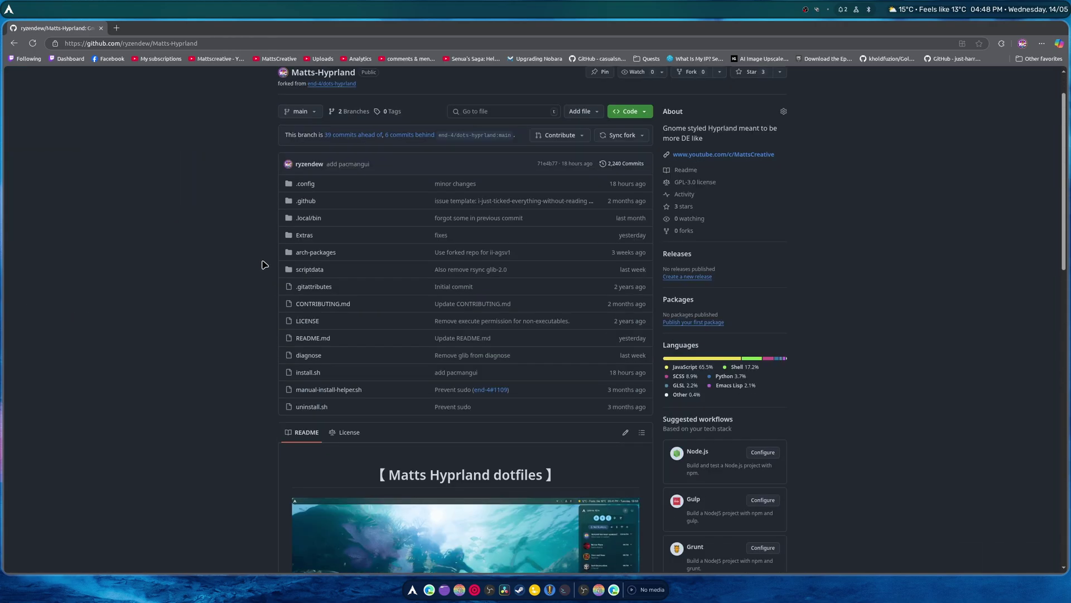
{"action": "scroll", "coordinate": [264, 265], "scroll_direction": "down", "scroll_amount": 6}
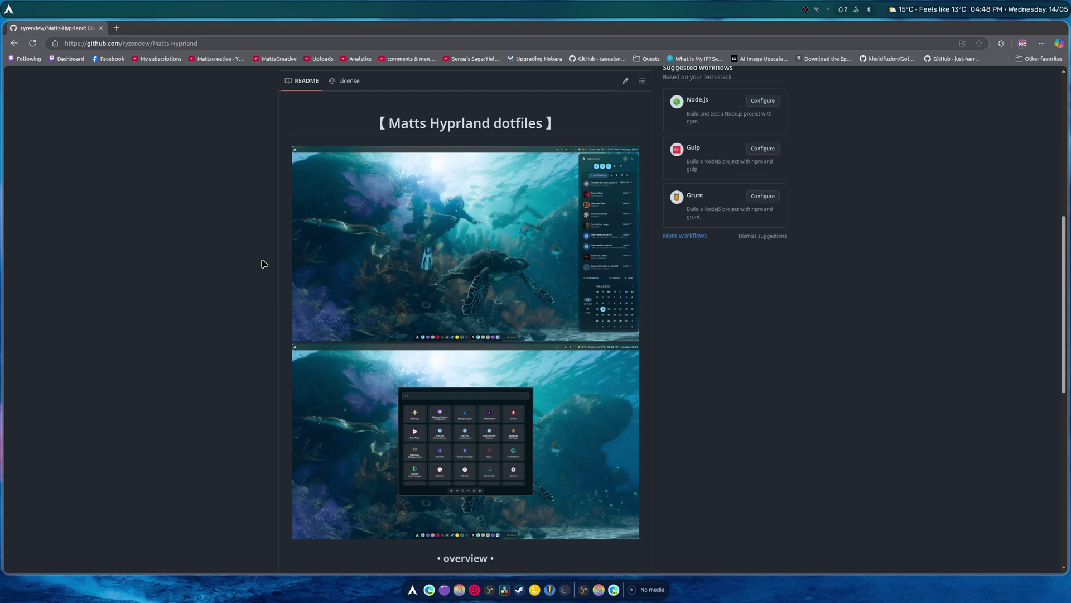
{"action": "scroll", "coordinate": [265, 263], "scroll_direction": "down", "scroll_amount": 5}
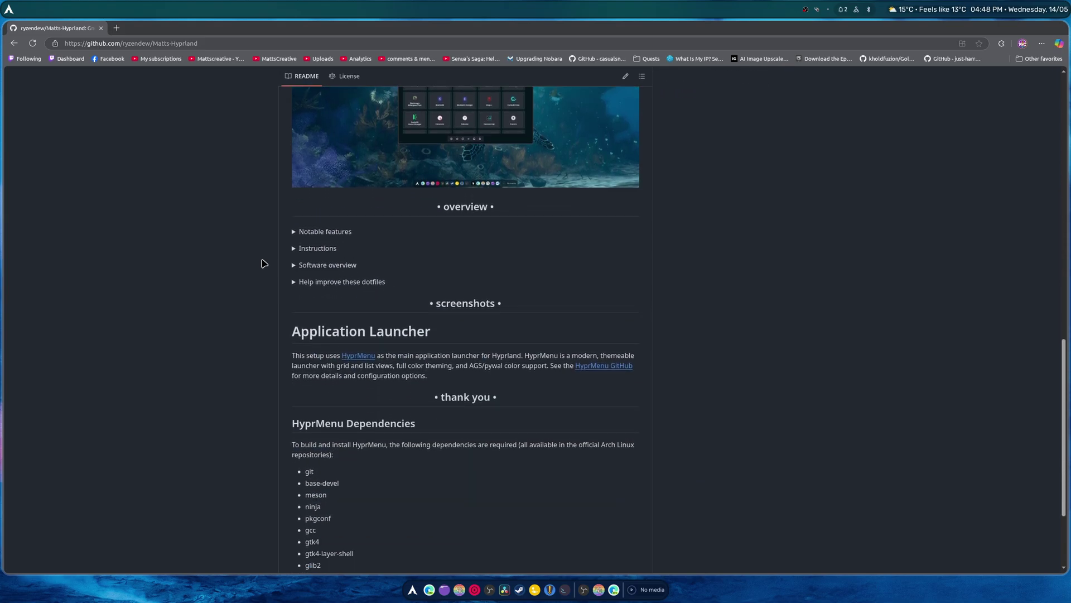
{"action": "scroll", "coordinate": [265, 263], "scroll_direction": "up", "scroll_amount": 2}
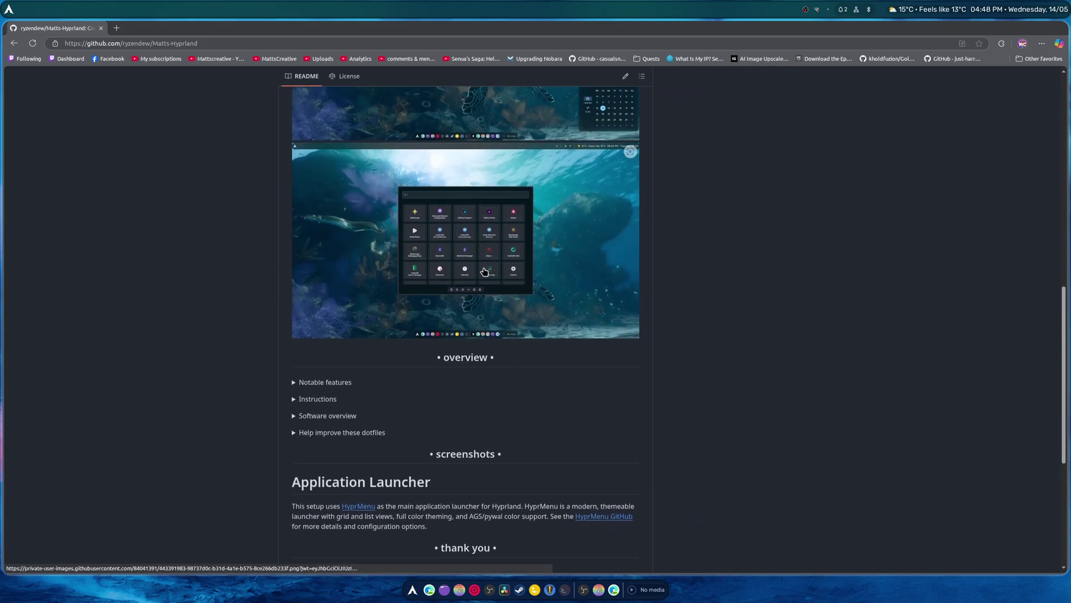
{"action": "scroll", "coordinate": [237, 296], "scroll_direction": "down", "scroll_amount": 3}
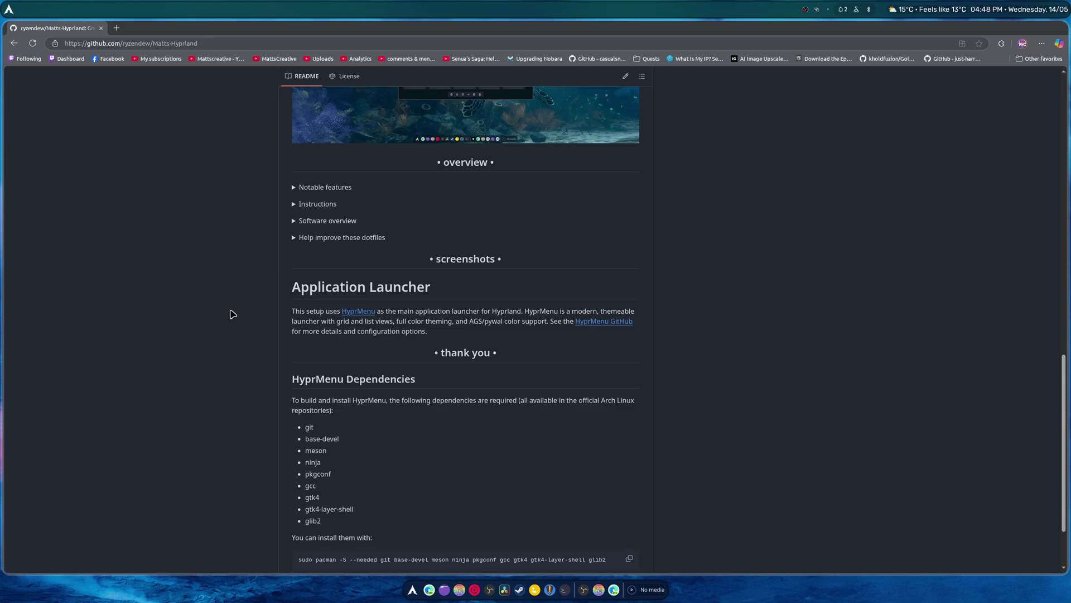
Step: Expand the README's Instructions and Notable features sections, with Files tiled beside the browser
{"action": "left_click", "coordinate": [320, 147]}
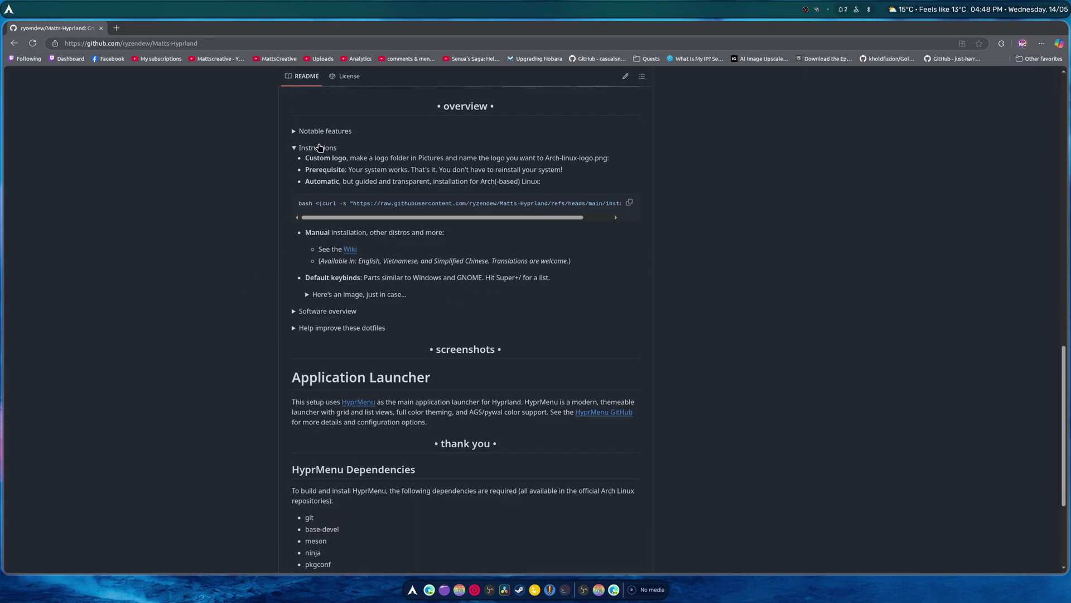
{"action": "left_click_drag", "start_coordinate": [333, 218], "coordinate": [505, 224]}
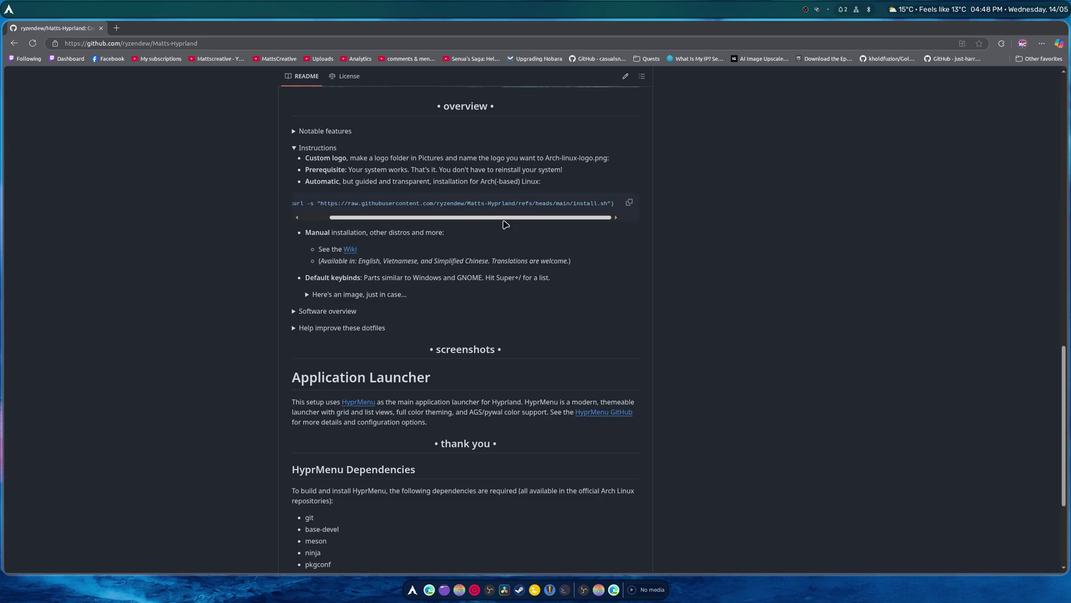
{"action": "scroll", "coordinate": [422, 383], "scroll_direction": "down", "scroll_amount": 2}
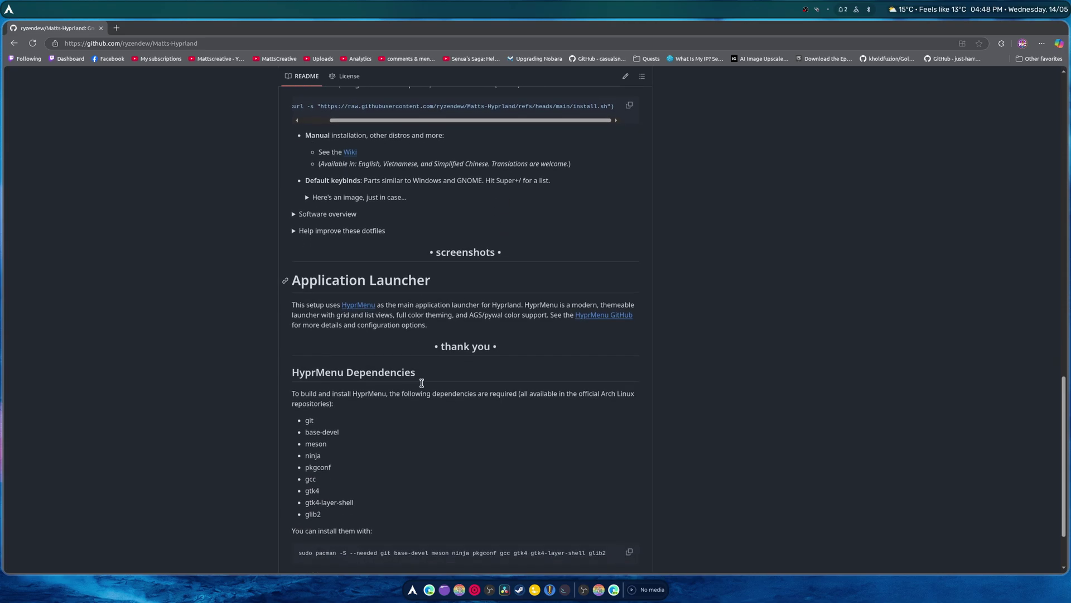
{"action": "scroll", "coordinate": [396, 405], "scroll_direction": "up", "scroll_amount": 3}
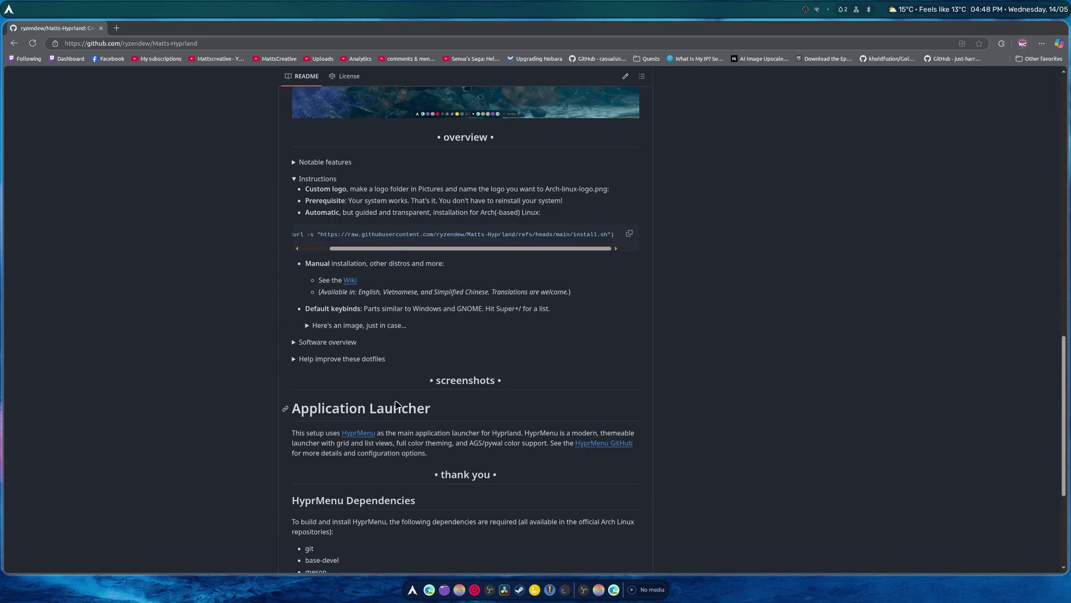
{"action": "left_click", "coordinate": [335, 232]}
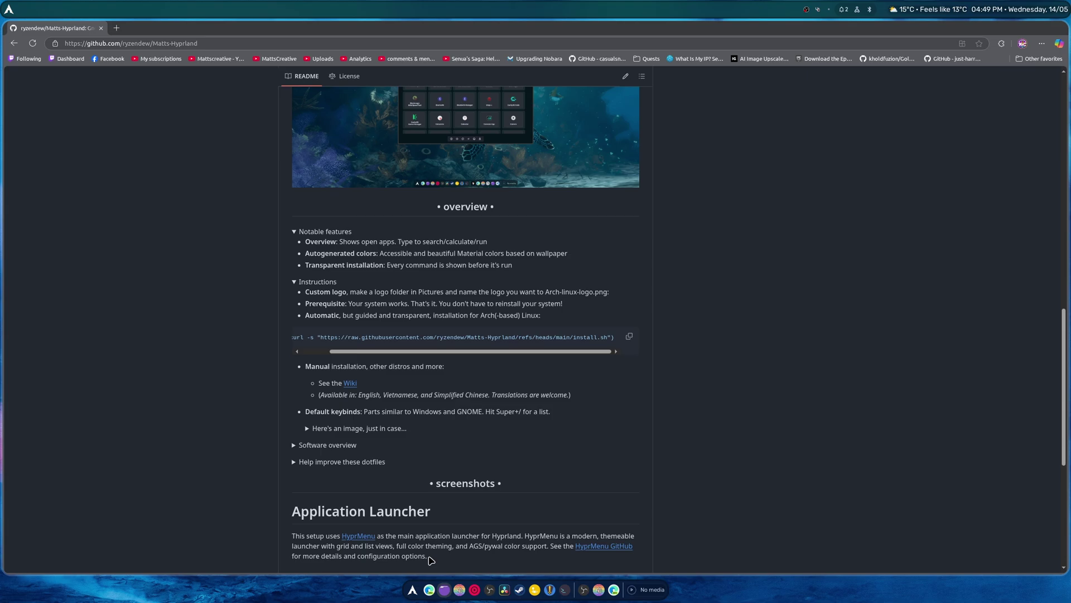
{"action": "left_click", "coordinate": [10, 17]}
{"action": "left_click", "coordinate": [445, 590]}
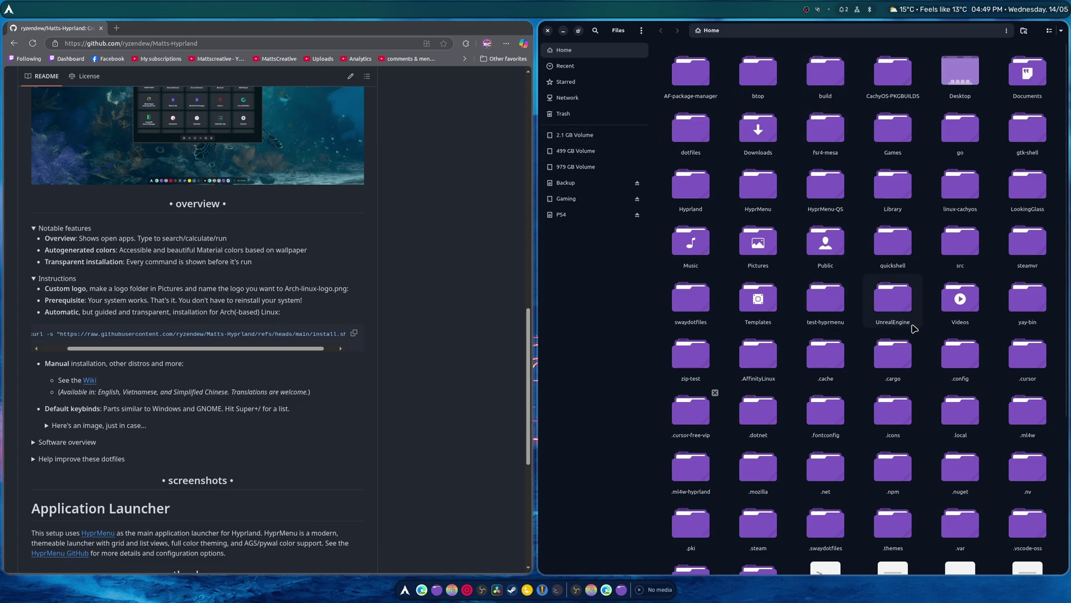
Step: Bookmark the Pictures and Downloads folders in the Files sidebar
{"action": "scroll", "coordinate": [912, 326], "scroll_direction": "down", "scroll_amount": 5}
{"action": "scroll", "coordinate": [912, 328], "scroll_direction": "up", "scroll_amount": 3}
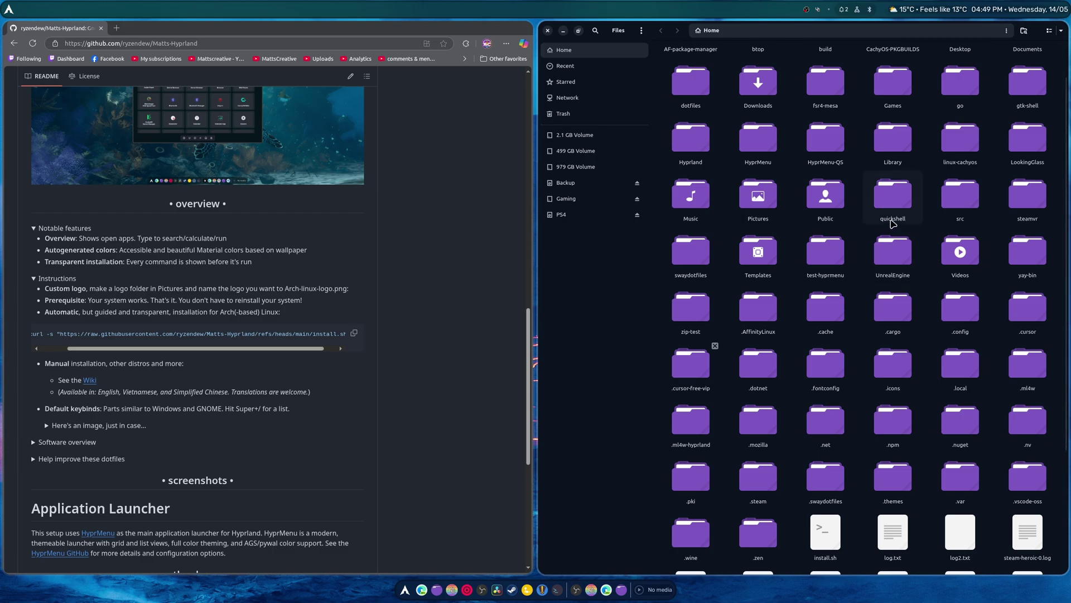
{"action": "left_click_drag", "start_coordinate": [758, 201], "coordinate": [580, 137]}
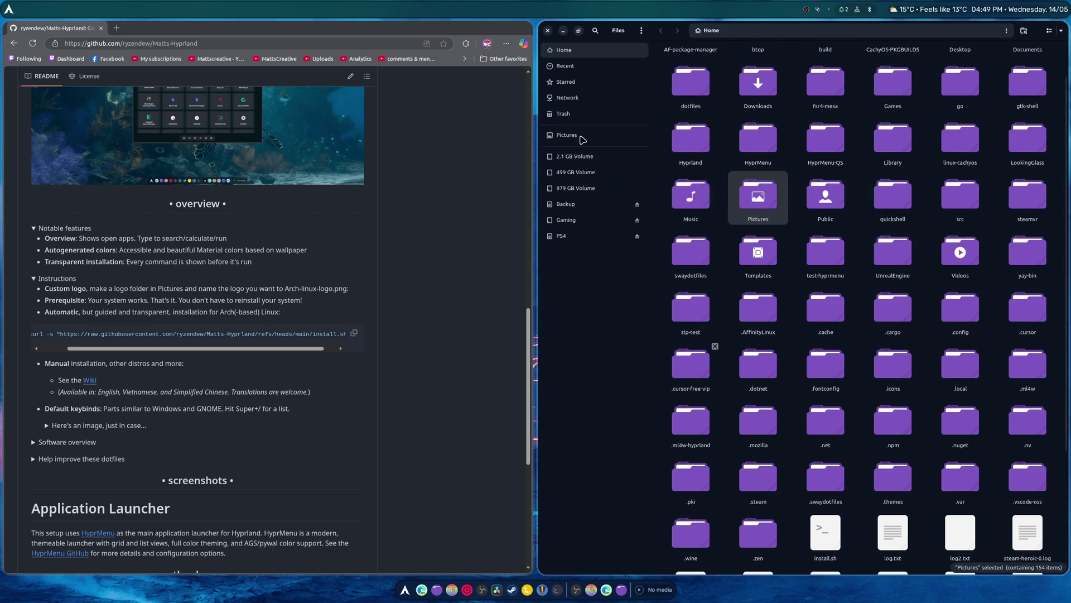
{"action": "left_click_drag", "start_coordinate": [758, 87], "coordinate": [590, 150]}
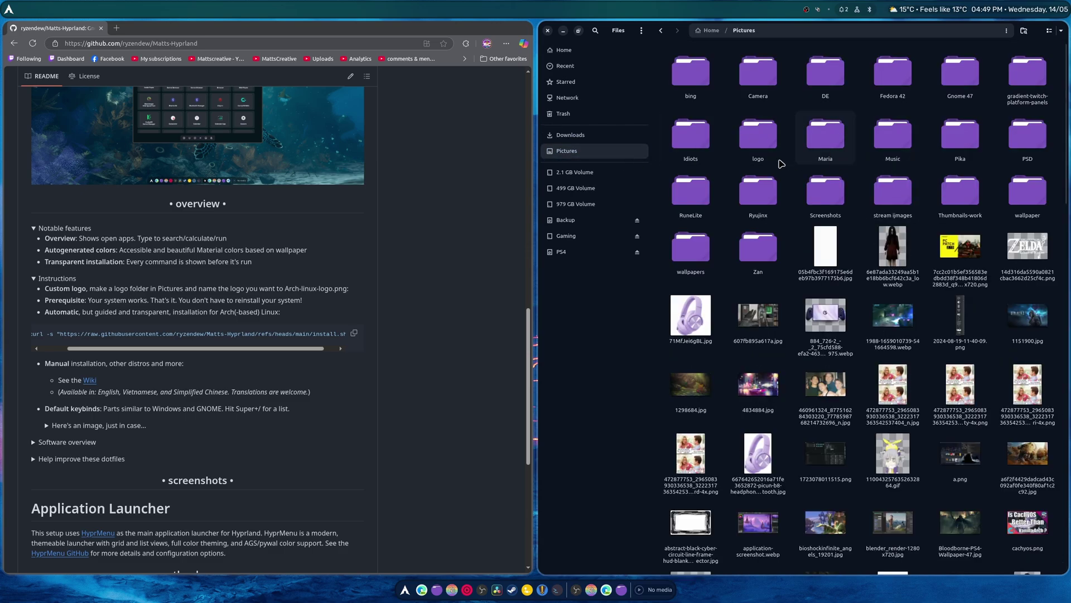
Step: Browse the Pictures logo folder, select Arch-linux-logo.png, and return to Home
{"action": "double_click", "coordinate": [742, 150]}
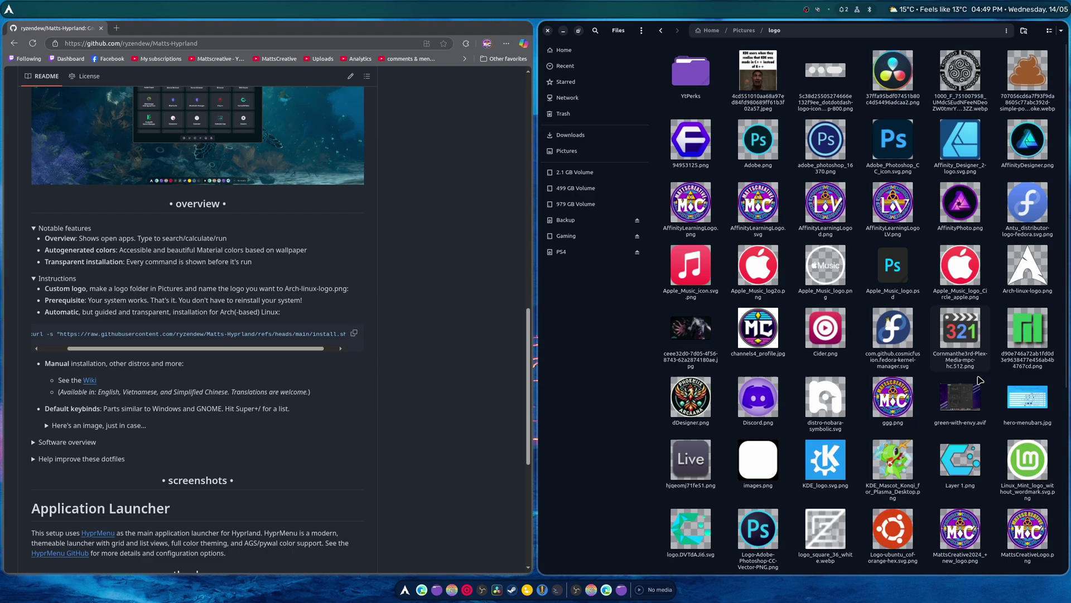
{"action": "left_click", "coordinate": [1025, 274]}
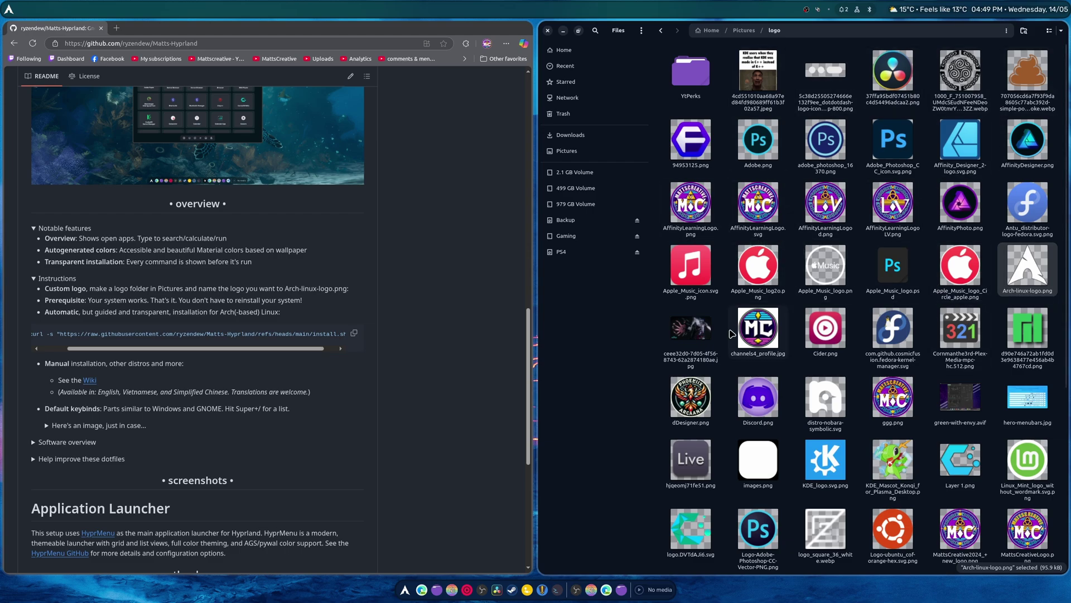
{"action": "scroll", "coordinate": [785, 364], "scroll_direction": "down", "scroll_amount": 5}
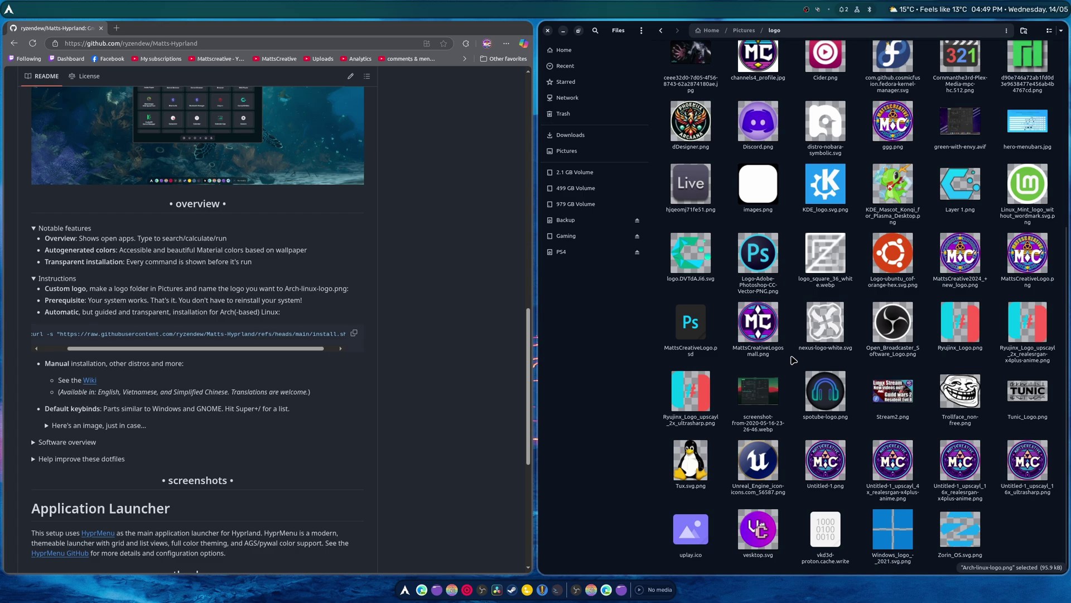
{"action": "left_click", "coordinate": [741, 32]}
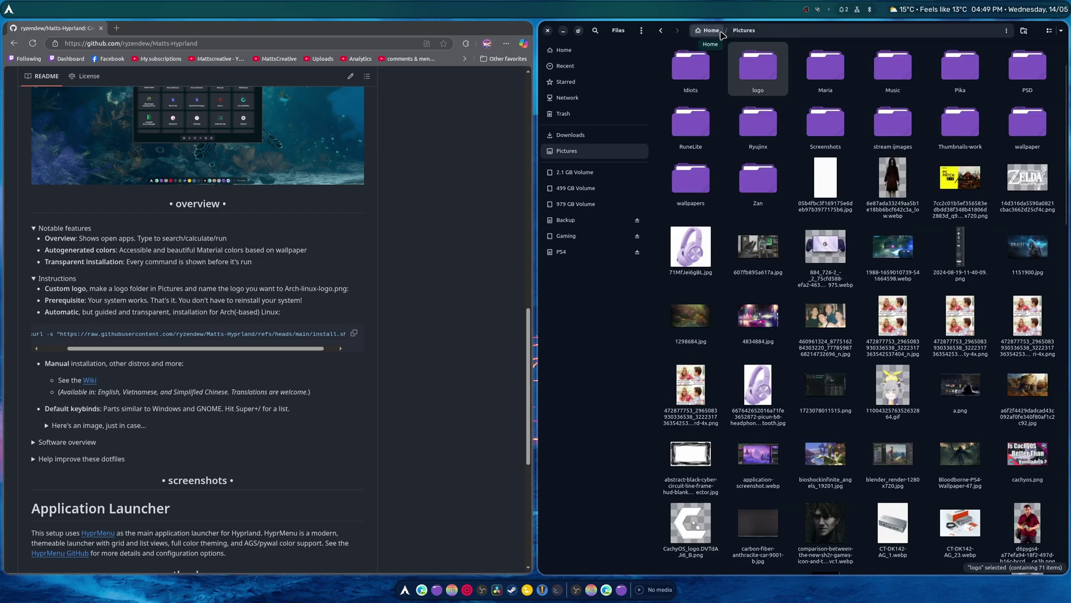
{"action": "left_click", "coordinate": [720, 33]}
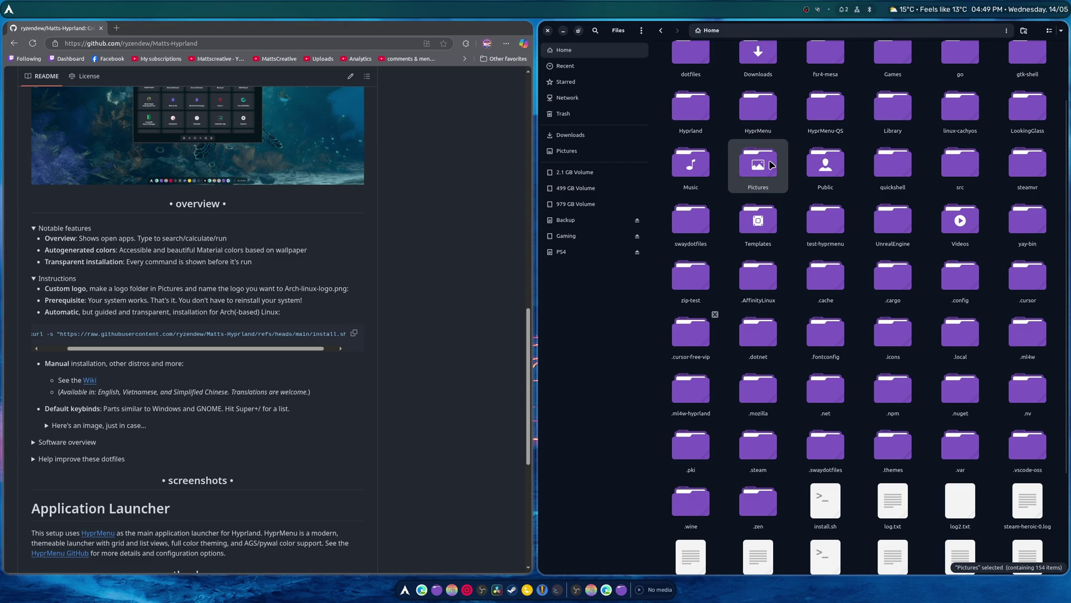
{"action": "scroll", "coordinate": [772, 164], "scroll_direction": "up", "scroll_amount": 3}
Step: Add Videos and Documents bookmarks, reorder Downloads and Pictures, then close Files
{"action": "left_click_drag", "start_coordinate": [692, 242], "coordinate": [601, 170]}
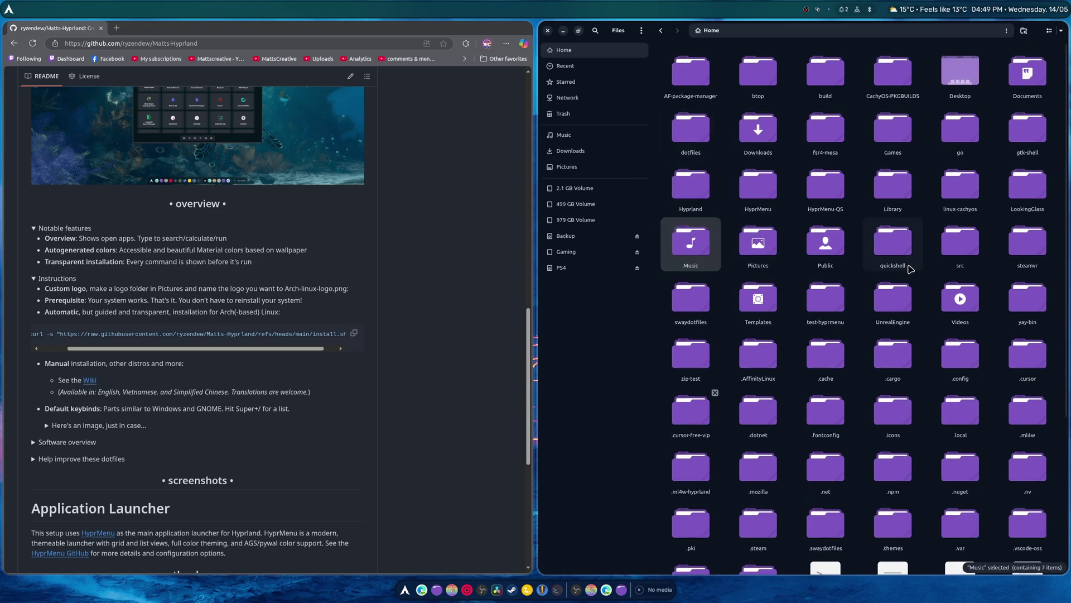
{"action": "left_click_drag", "start_coordinate": [960, 299], "coordinate": [591, 189]}
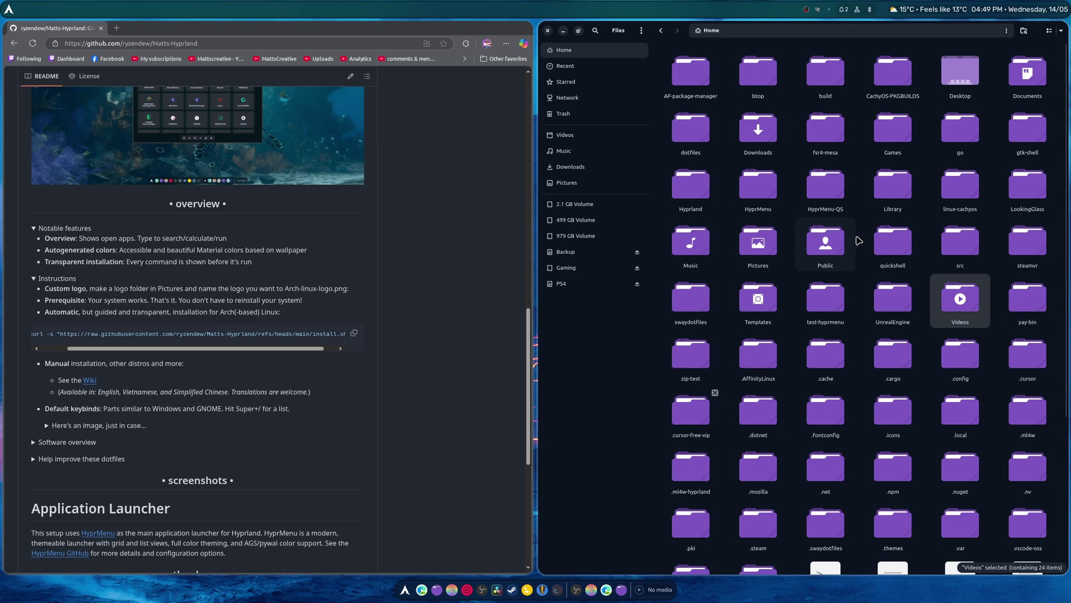
{"action": "left_click_drag", "start_coordinate": [1024, 75], "coordinate": [601, 199]}
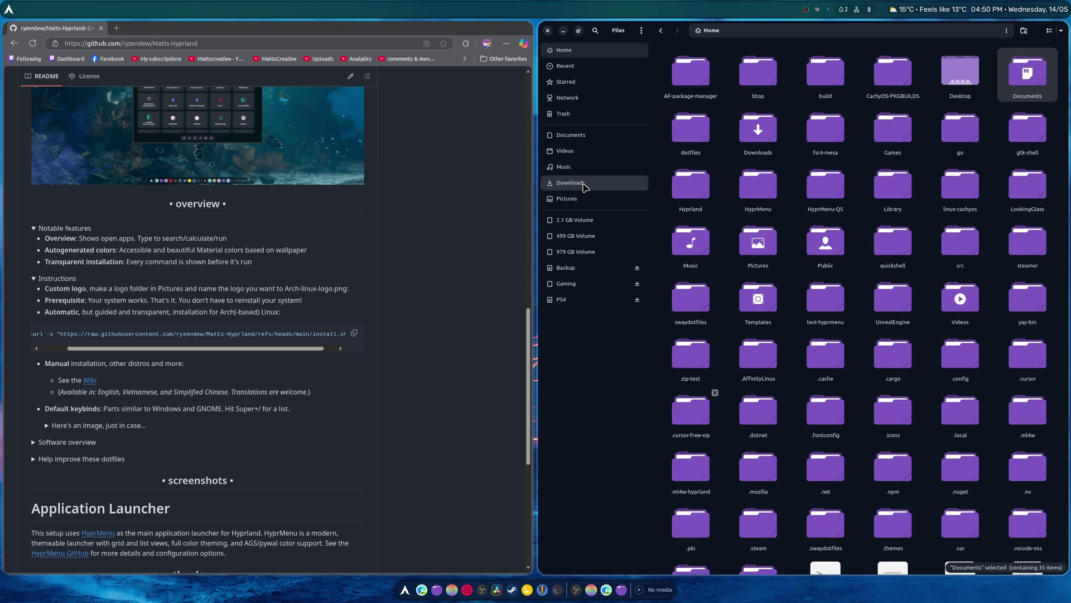
{"action": "mouse_move", "coordinate": [583, 183]}
{"action": "left_mouse_down"}
{"action": "mouse_move", "coordinate": [586, 146]}
{"action": "mouse_move", "coordinate": [590, 200]}
{"action": "left_mouse_up"}
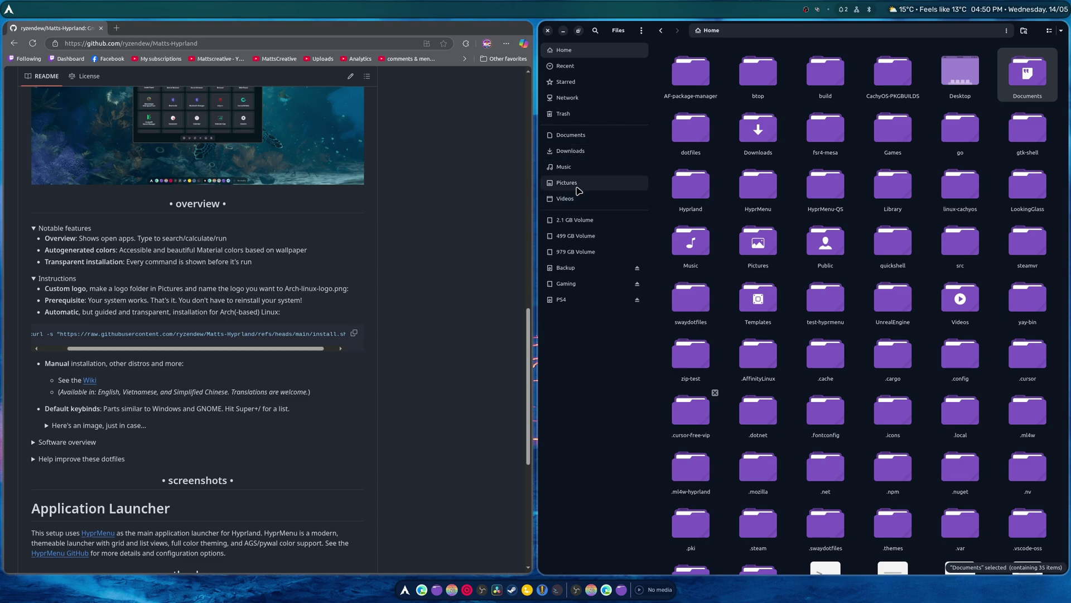
{"action": "mouse_move", "coordinate": [569, 184]}
{"action": "left_mouse_down"}
{"action": "mouse_move", "coordinate": [570, 174]}
{"action": "mouse_move", "coordinate": [575, 186]}
{"action": "left_mouse_up"}
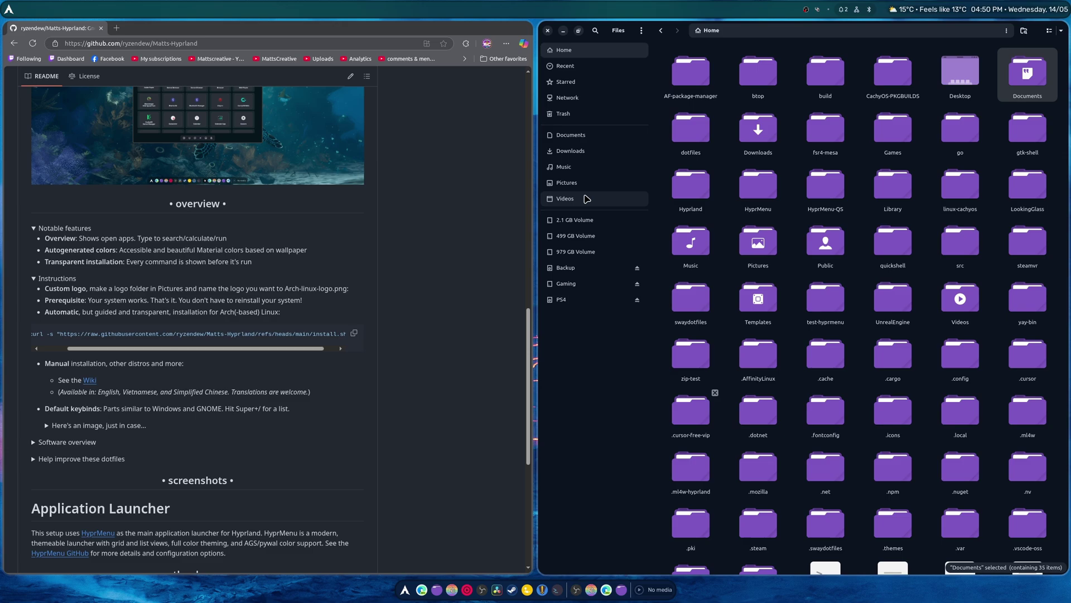
{"action": "left_click", "coordinate": [549, 30]}
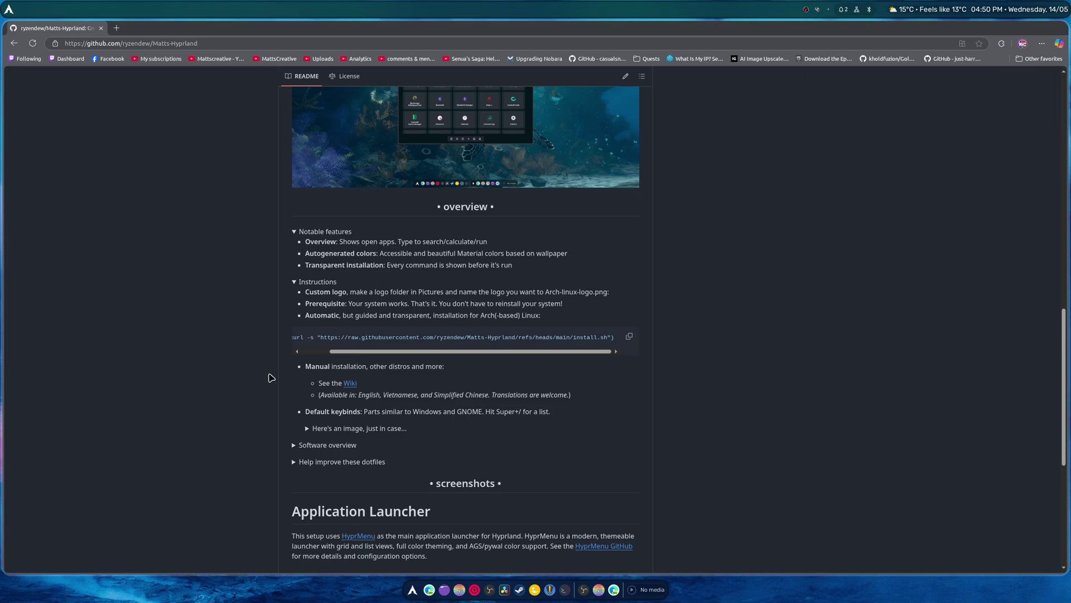
Step: Scroll back up to the Matts-Hyprland repo's file list and About panel
{"action": "scroll", "coordinate": [268, 377], "scroll_direction": "up", "scroll_amount": 3}
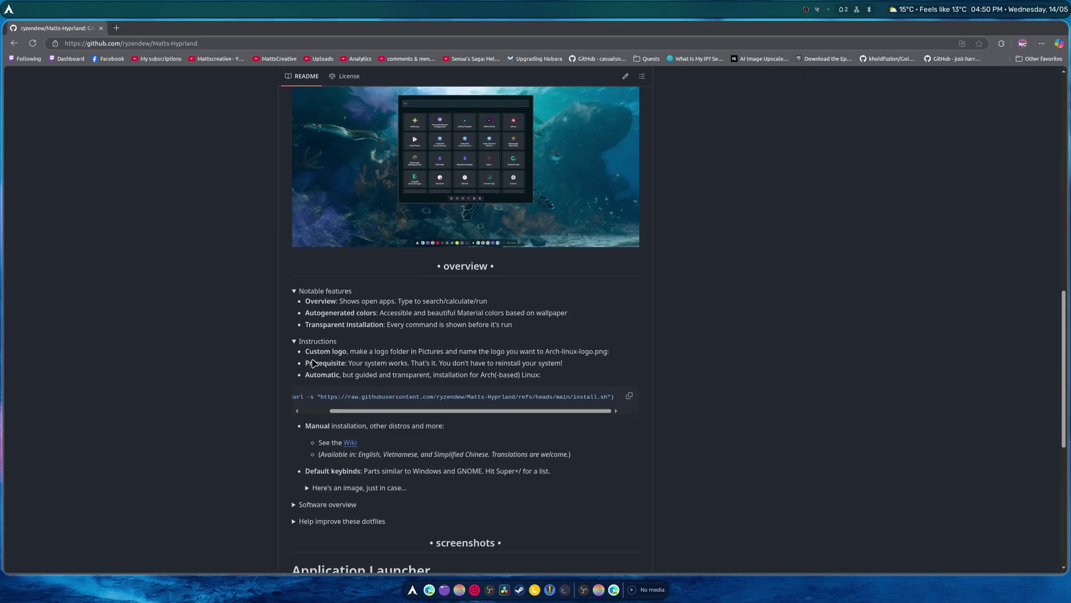
{"action": "scroll", "coordinate": [301, 362], "scroll_direction": "up", "scroll_amount": 5}
{"action": "scroll", "coordinate": [313, 357], "scroll_direction": "up", "scroll_amount": 5}
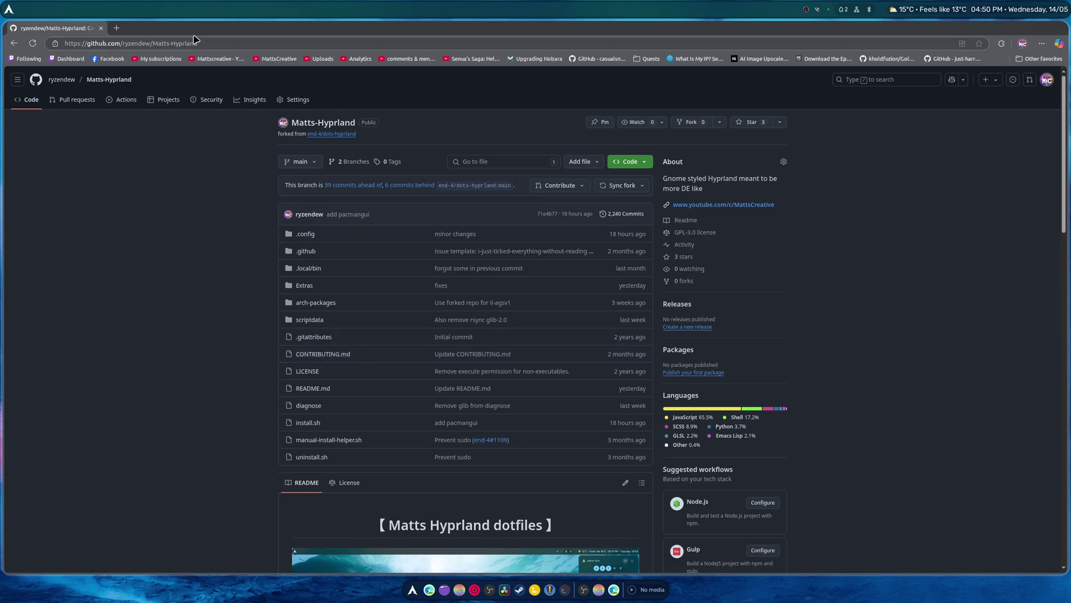
Step: Open and close HyprMenu to check its Pinned and Recent rows, then switch workspace with Super+1
{"action": "left_click", "coordinate": [9, 9]}
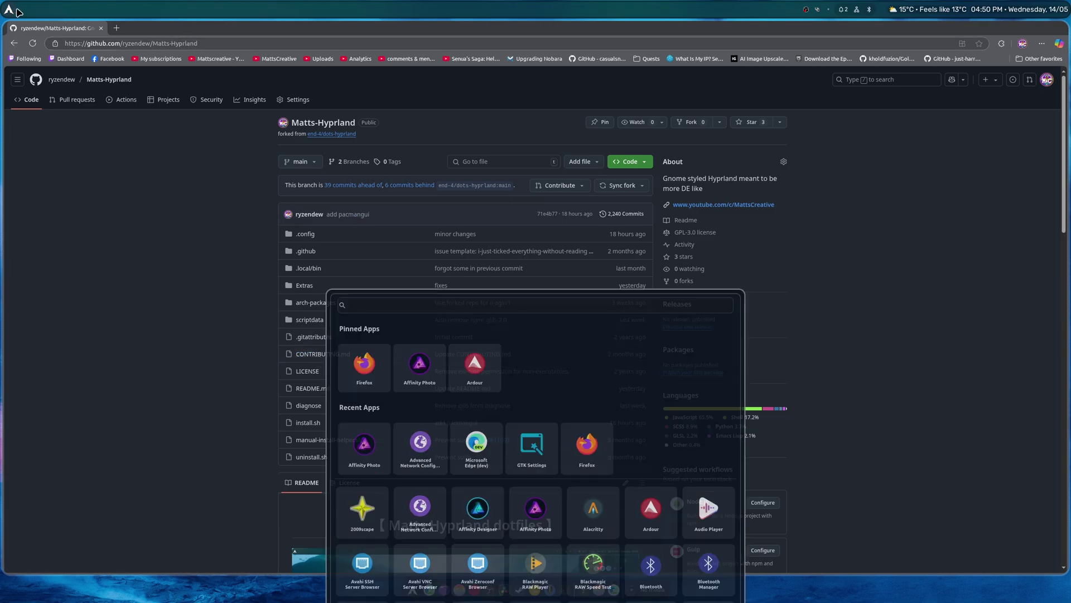
{"action": "left_click", "coordinate": [10, 9]}
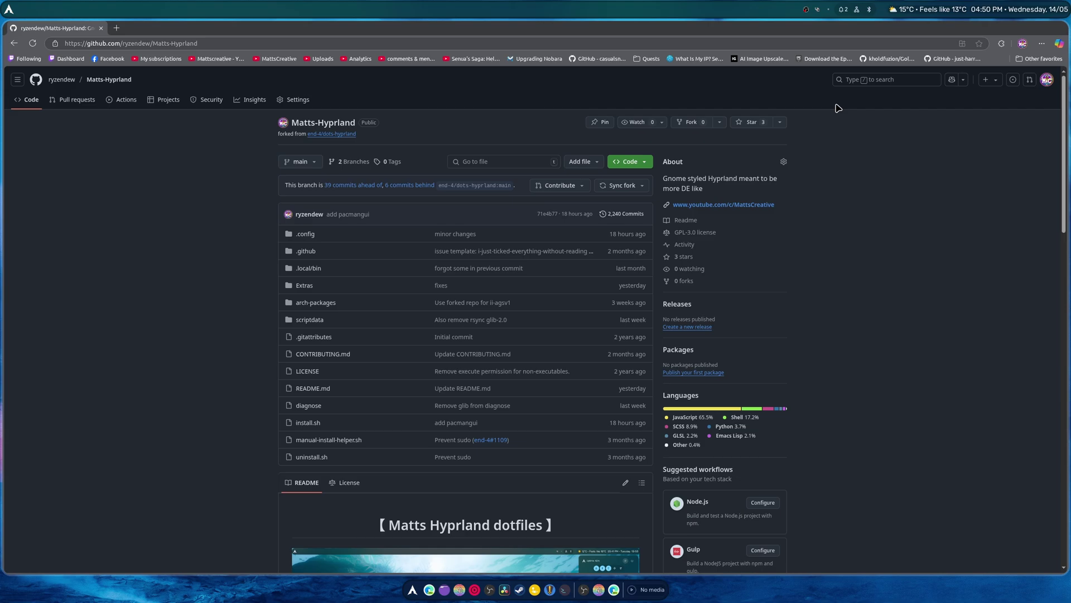
{"action": "key", "text": "super+1"}
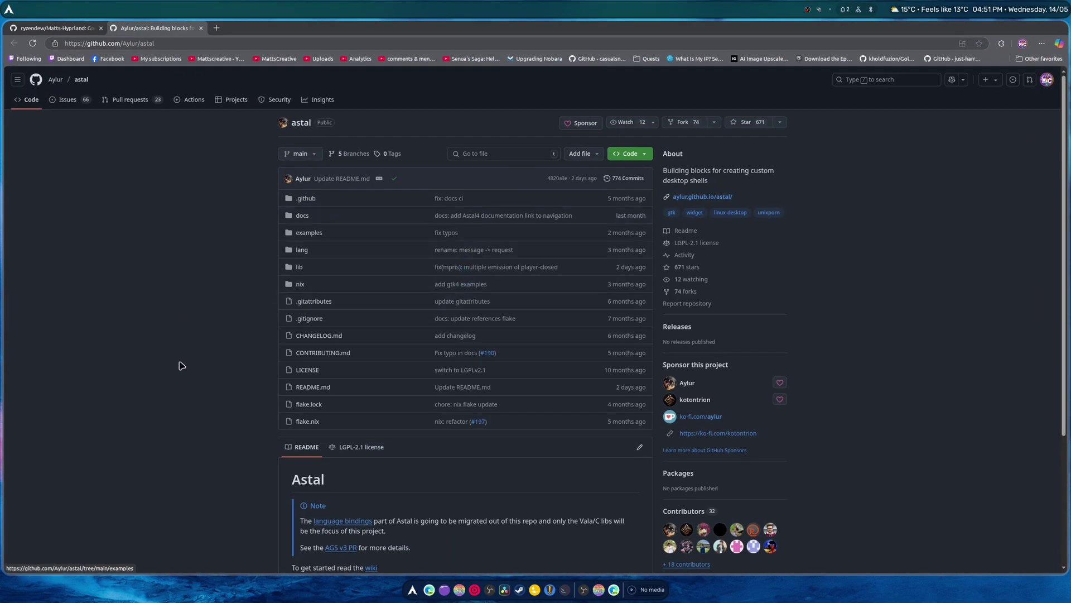
Step: Scroll the Aylur/astal page down to the README's language-bindings note and Languages breakdown
{"action": "scroll", "coordinate": [186, 363], "scroll_direction": "down", "scroll_amount": 1}
{"action": "scroll", "coordinate": [186, 365], "scroll_direction": "down", "scroll_amount": 1}
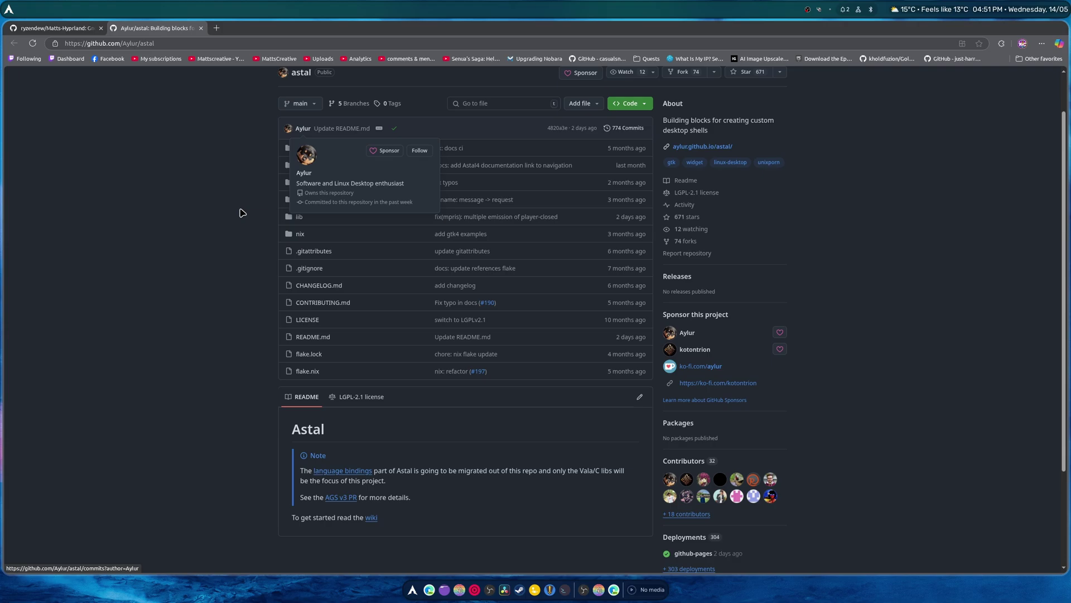
{"action": "scroll", "coordinate": [119, 357], "scroll_direction": "down", "scroll_amount": 2}
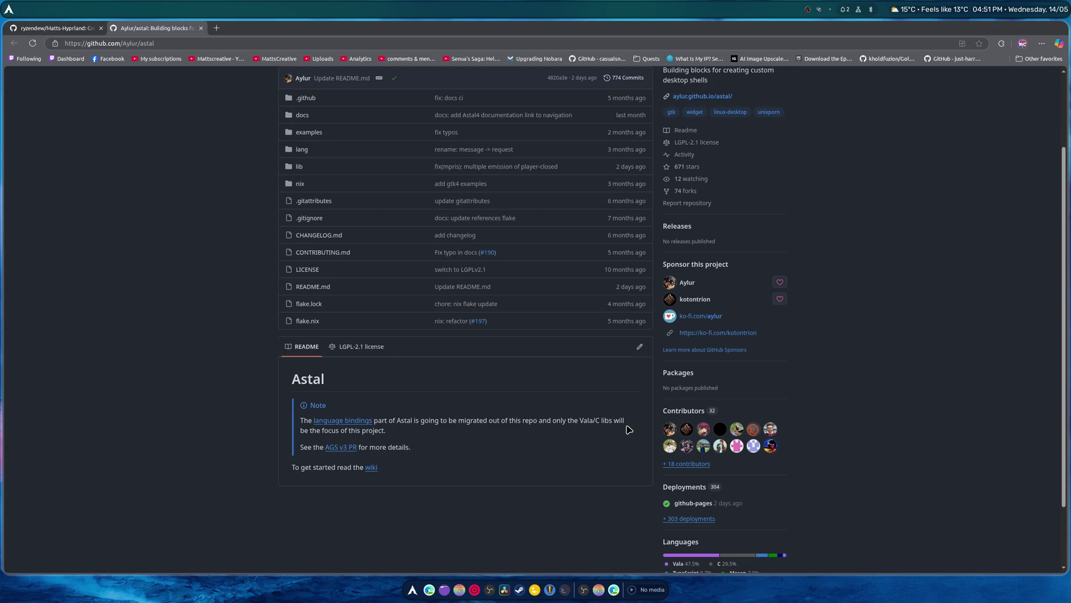
{"action": "scroll", "coordinate": [632, 428], "scroll_direction": "down", "scroll_amount": 3}
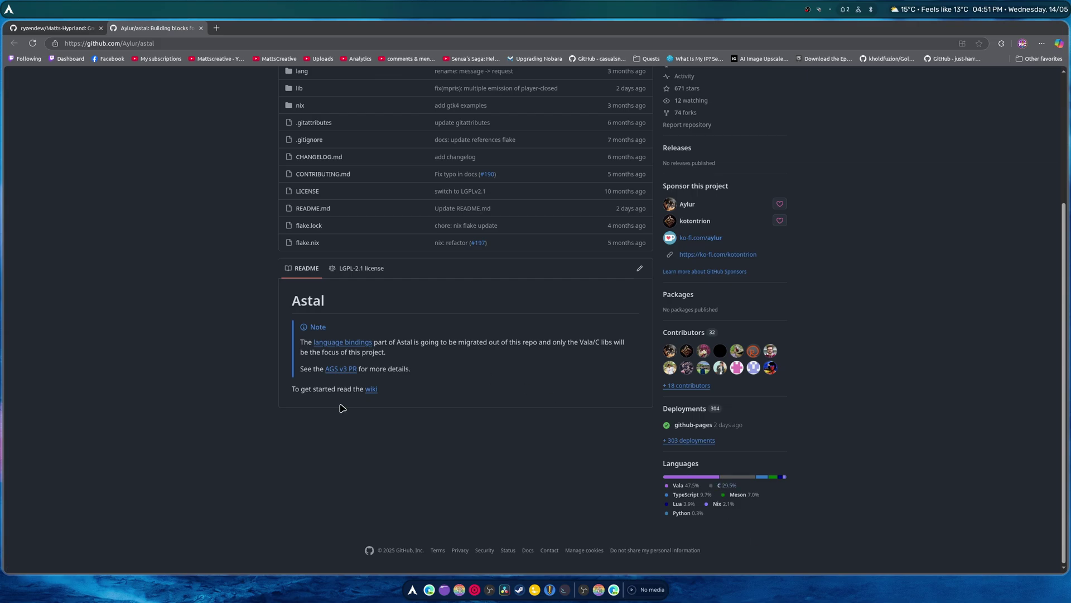
Step: Follow the README's wiki link to the Astal site and toggle HyprMenu twice to view pinned apps
{"action": "left_click", "coordinate": [373, 390]}
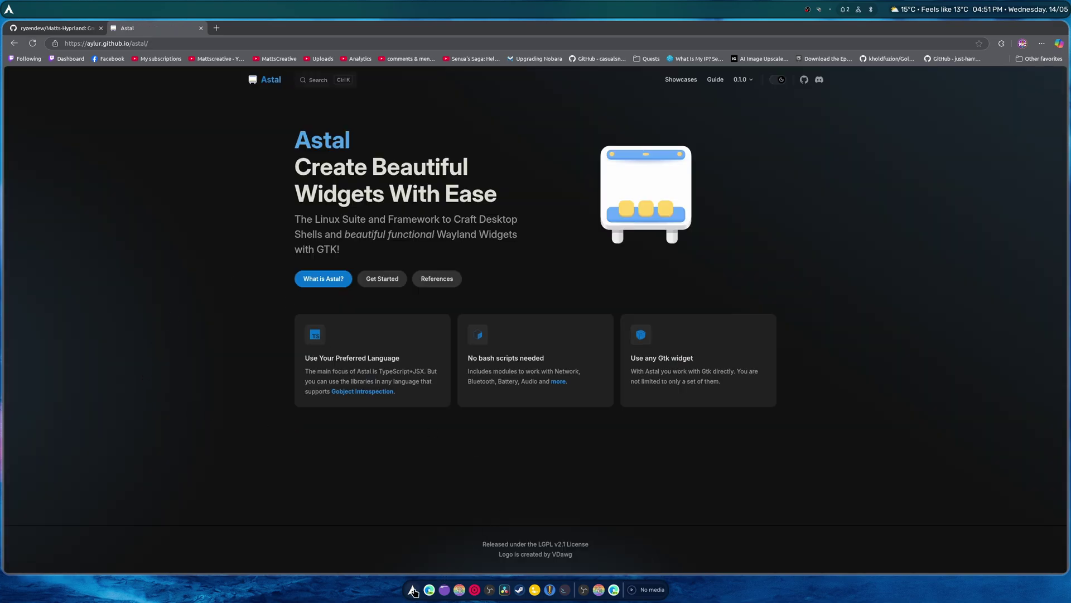
{"action": "left_click", "coordinate": [412, 590]}
{"action": "left_click", "coordinate": [412, 590]}
{"action": "left_click", "coordinate": [415, 589]}
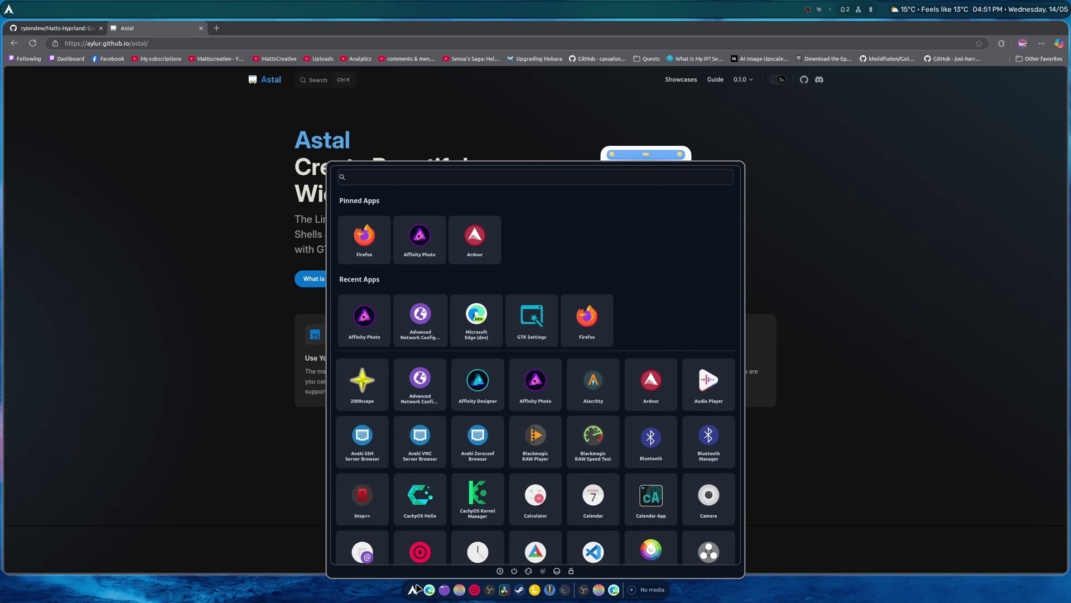
{"action": "left_click", "coordinate": [418, 589]}
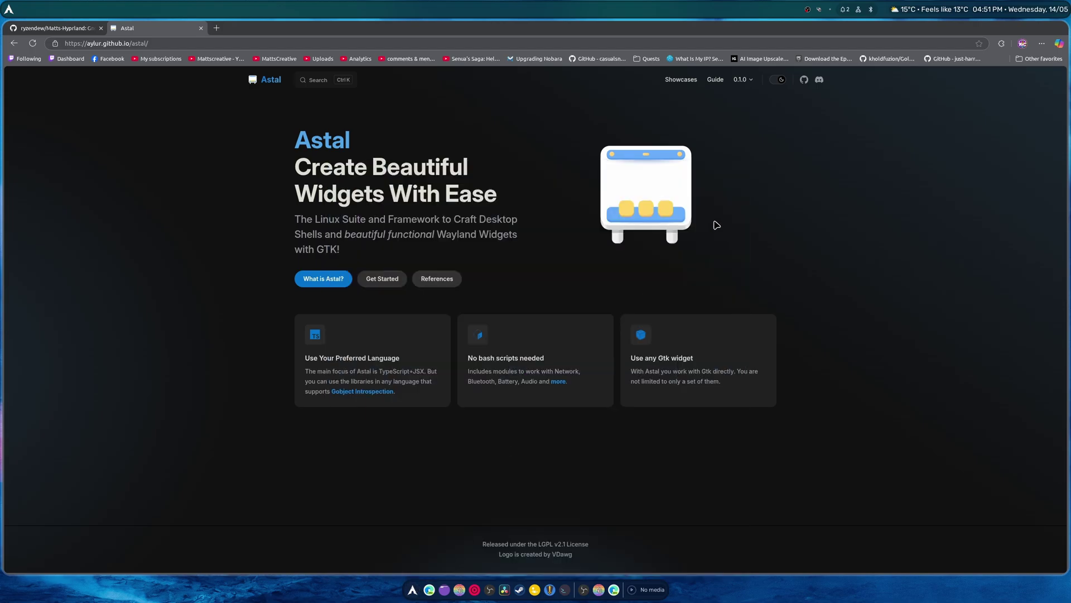
{"action": "right_click", "coordinate": [681, 79]}
Step: Open Showcases in a new tab and scroll through the desktop showcase screenshots
{"action": "left_click", "coordinate": [695, 90]}
{"action": "left_click", "coordinate": [248, 32]}
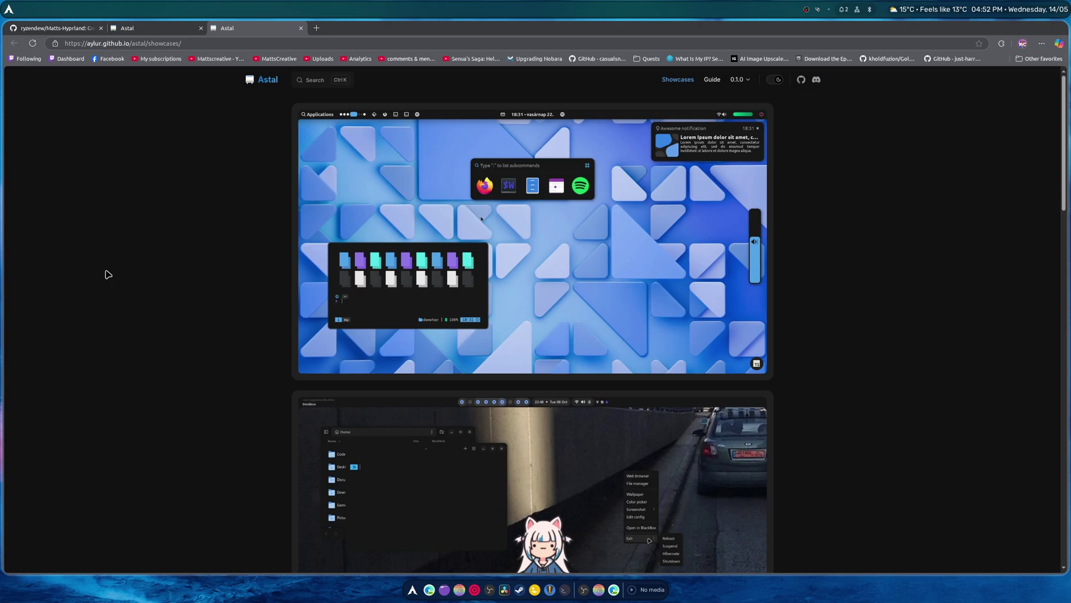
{"action": "scroll", "coordinate": [108, 274], "scroll_direction": "down", "scroll_amount": 3}
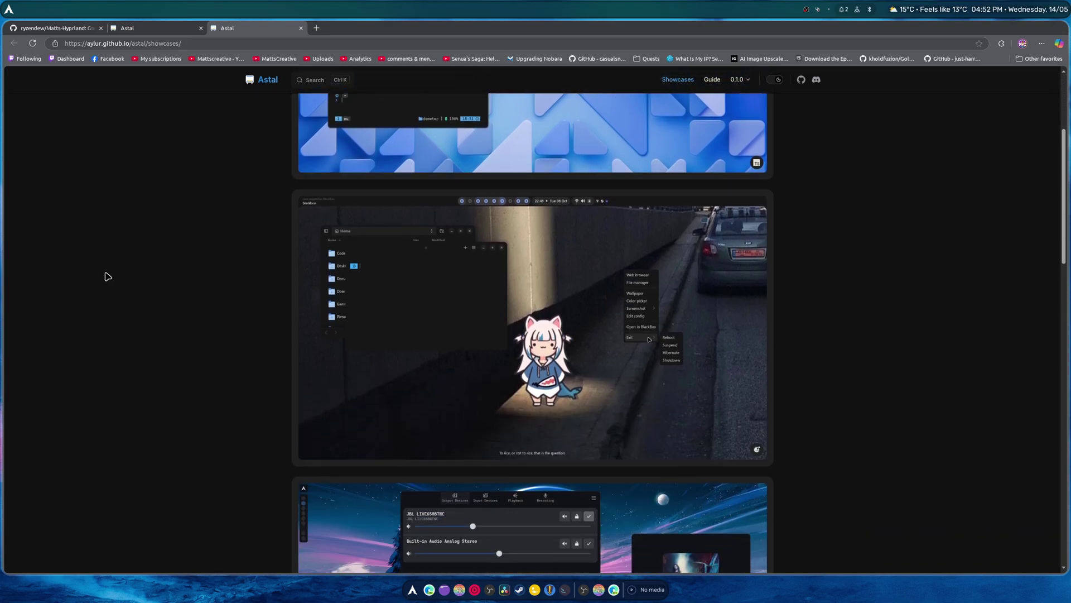
{"action": "scroll", "coordinate": [108, 276], "scroll_direction": "down", "scroll_amount": 4}
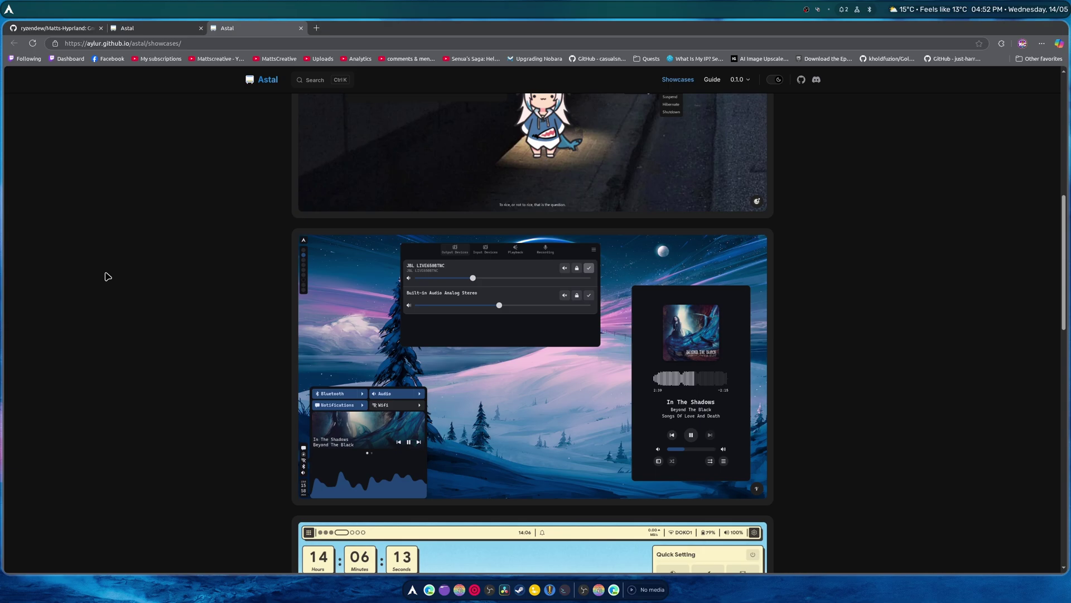
{"action": "scroll", "coordinate": [108, 276], "scroll_direction": "down", "scroll_amount": 3}
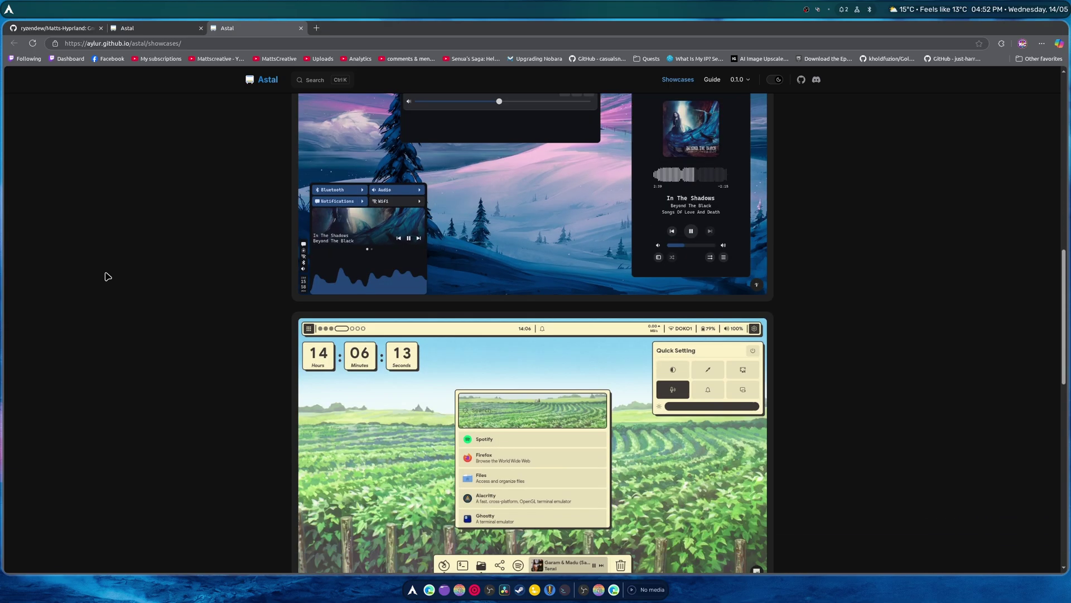
{"action": "scroll", "coordinate": [108, 276], "scroll_direction": "down", "scroll_amount": 3}
{"action": "scroll", "coordinate": [108, 276], "scroll_direction": "down", "scroll_amount": 4}
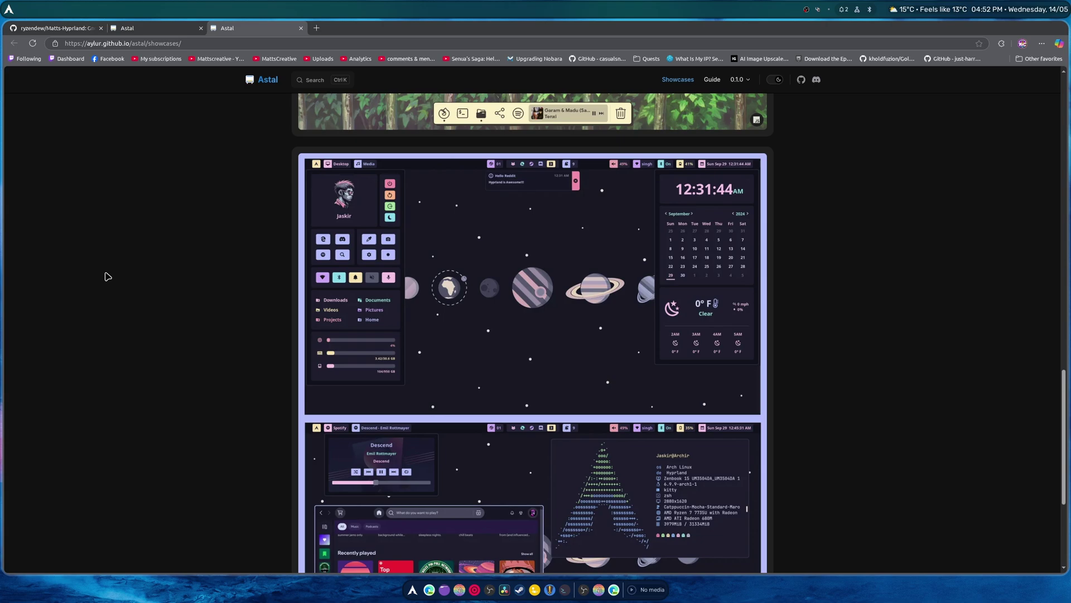
{"action": "scroll", "coordinate": [108, 276], "scroll_direction": "down", "scroll_amount": 4}
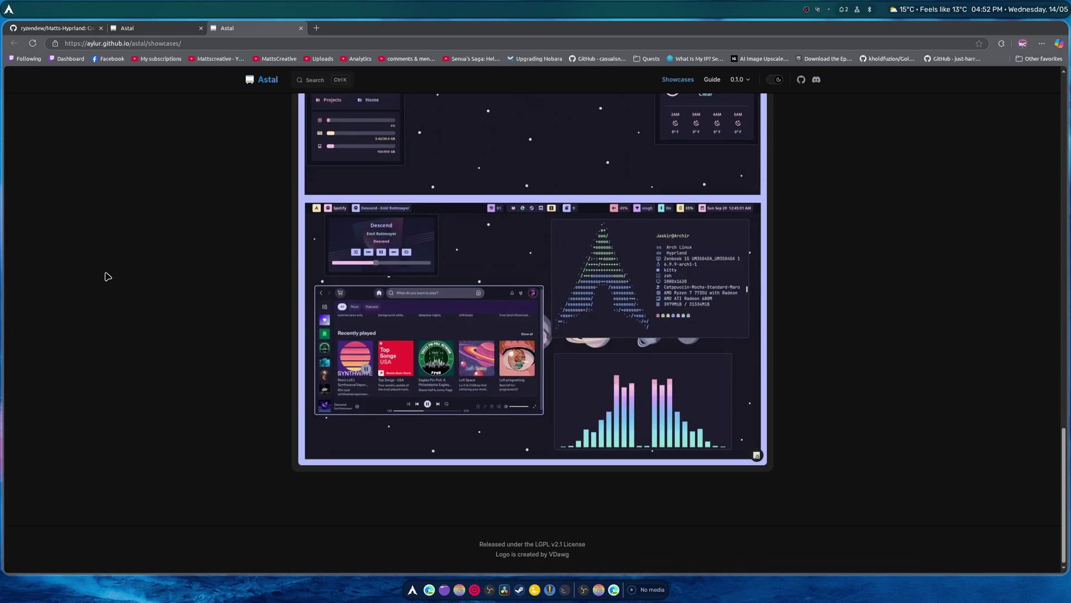
{"action": "scroll", "coordinate": [108, 276], "scroll_direction": "up", "scroll_amount": 2}
{"action": "scroll", "coordinate": [107, 276], "scroll_direction": "up", "scroll_amount": 4}
{"action": "scroll", "coordinate": [107, 277], "scroll_direction": "up", "scroll_amount": 5}
{"action": "scroll", "coordinate": [108, 276], "scroll_direction": "up", "scroll_amount": 5}
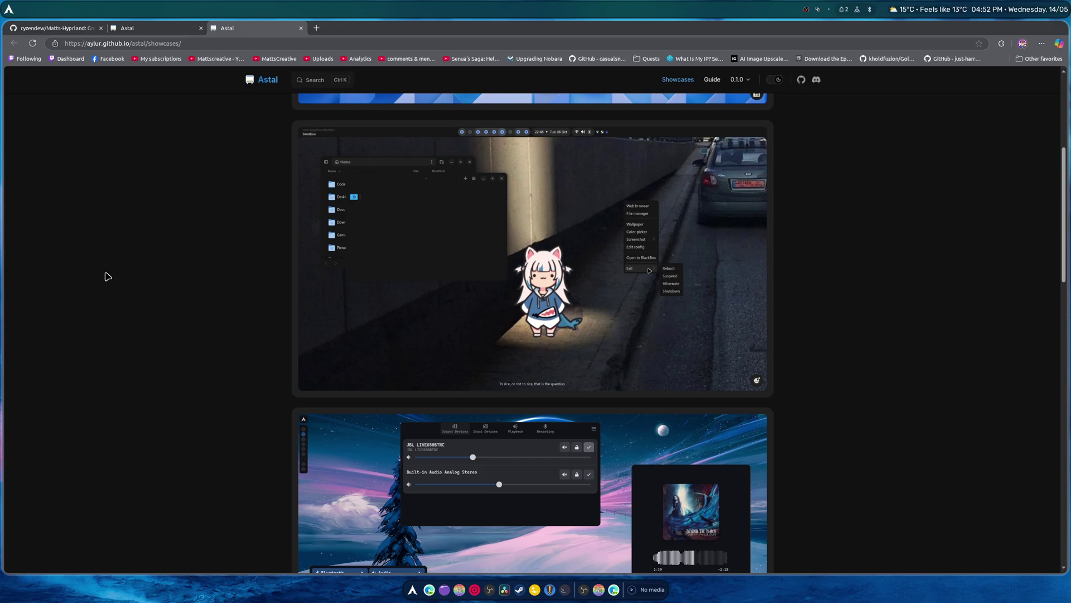
{"action": "scroll", "coordinate": [107, 276], "scroll_direction": "up", "scroll_amount": 5}
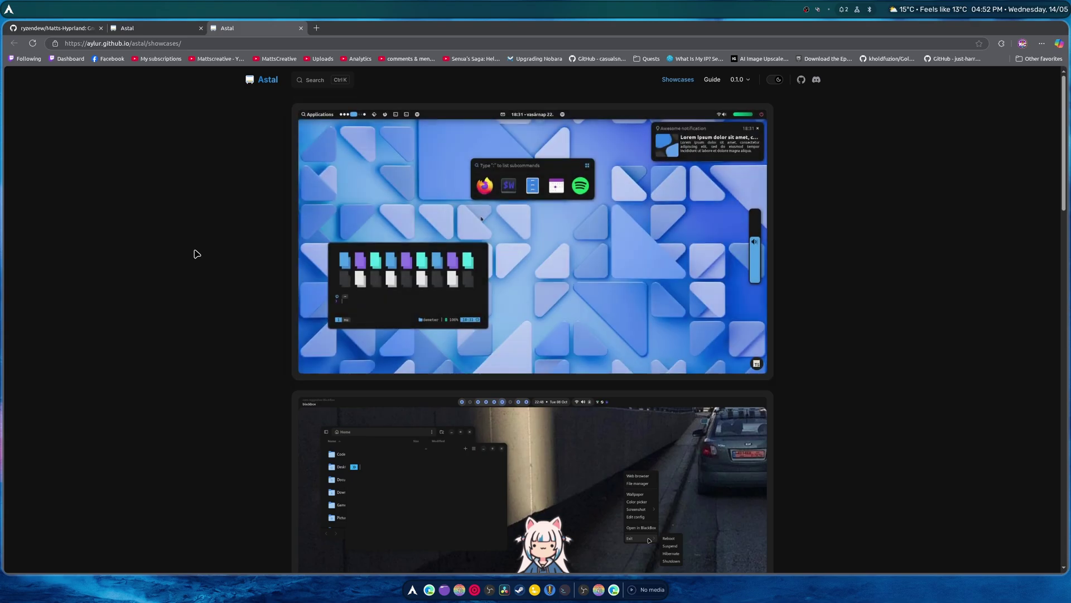
Step: Scroll further down the showcases, then return to the Astal home page tab
{"action": "scroll", "coordinate": [201, 263], "scroll_direction": "down", "scroll_amount": 4}
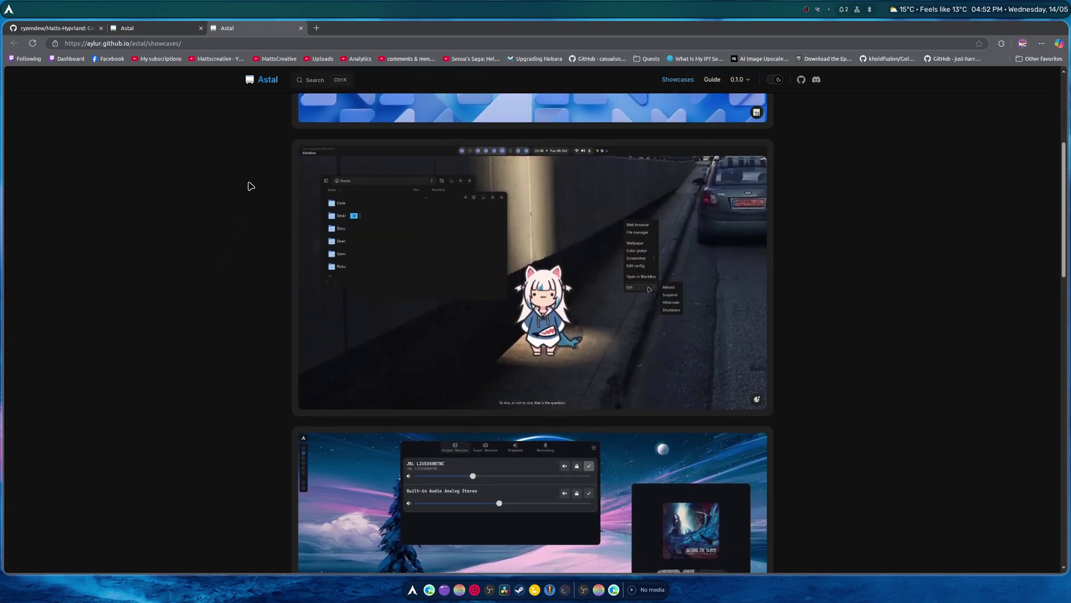
{"action": "mouse_move", "coordinate": [532, 270]}
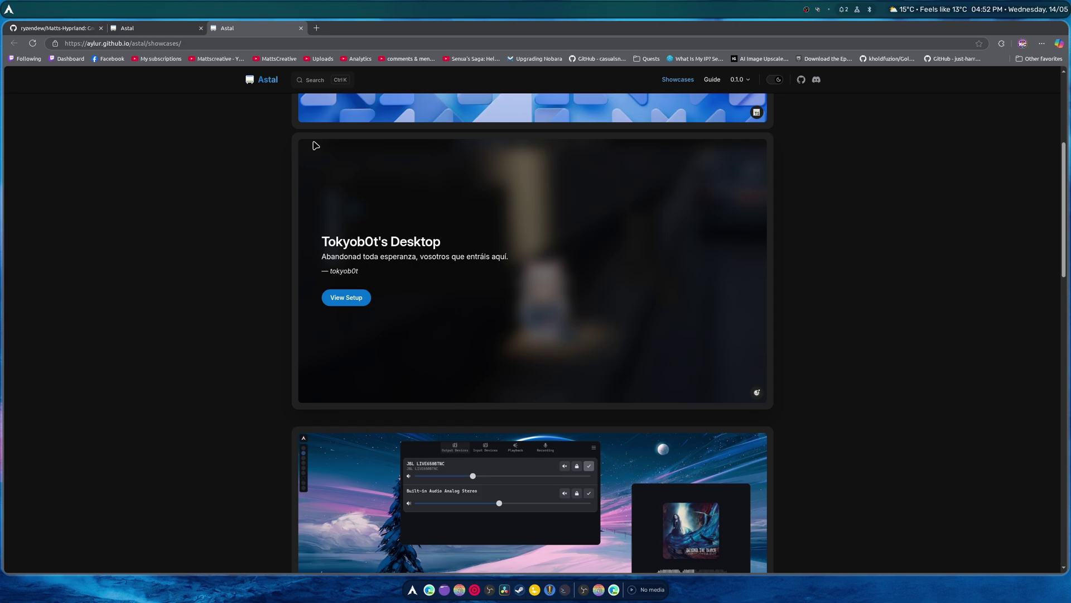
{"action": "scroll", "coordinate": [214, 296], "scroll_direction": "down", "scroll_amount": 3}
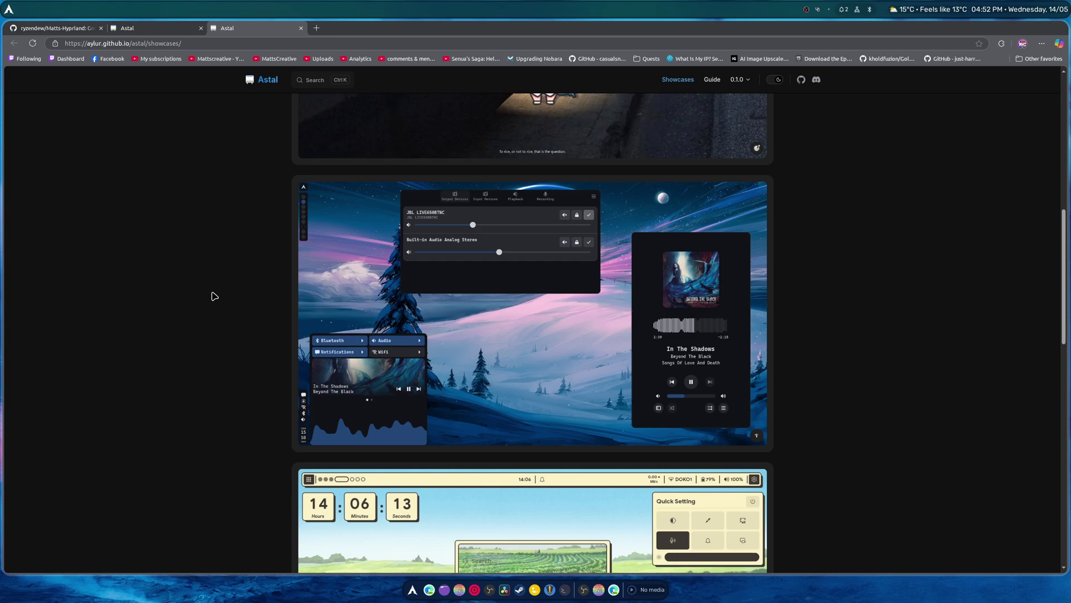
{"action": "scroll", "coordinate": [214, 296], "scroll_direction": "down", "scroll_amount": 2}
{"action": "scroll", "coordinate": [214, 297], "scroll_direction": "down", "scroll_amount": 1}
{"action": "scroll", "coordinate": [214, 296], "scroll_direction": "down", "scroll_amount": 4}
{"action": "scroll", "coordinate": [214, 296], "scroll_direction": "down", "scroll_amount": 3}
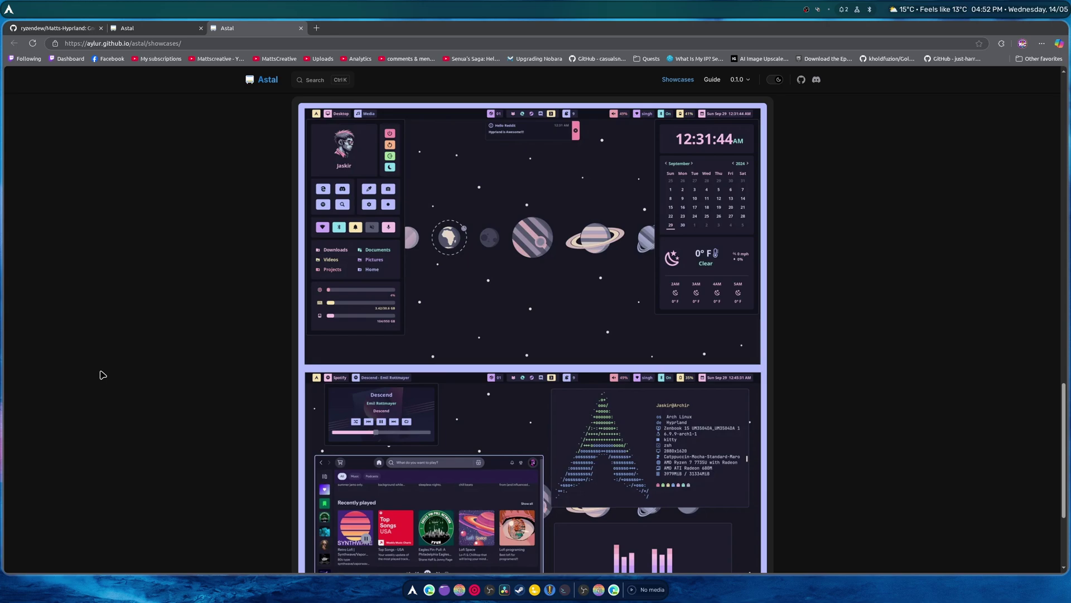
{"action": "scroll", "coordinate": [103, 375], "scroll_direction": "down", "scroll_amount": 3}
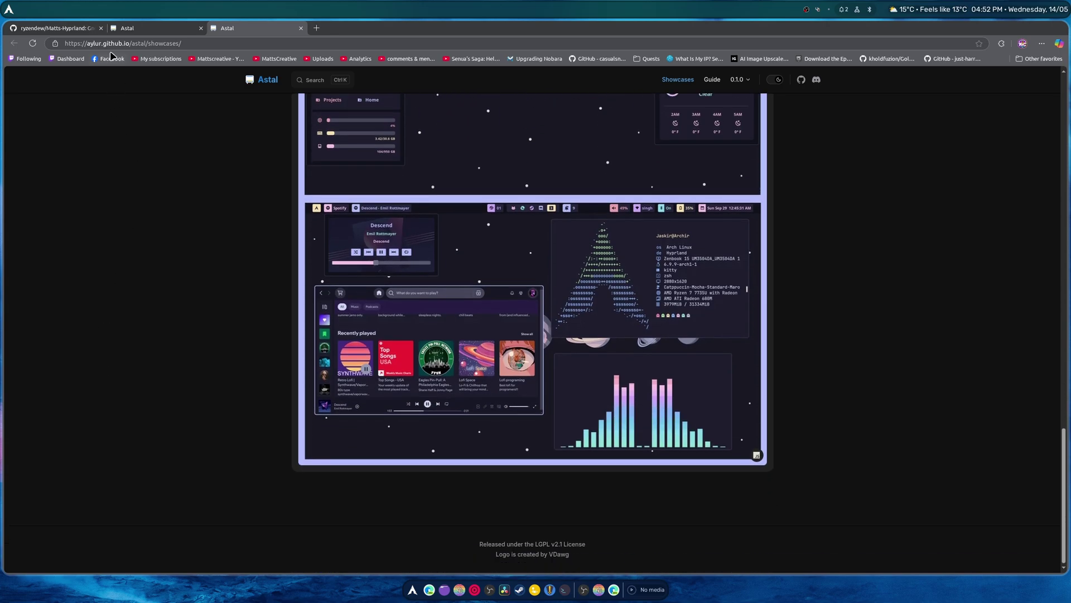
{"action": "left_click", "coordinate": [137, 28]}
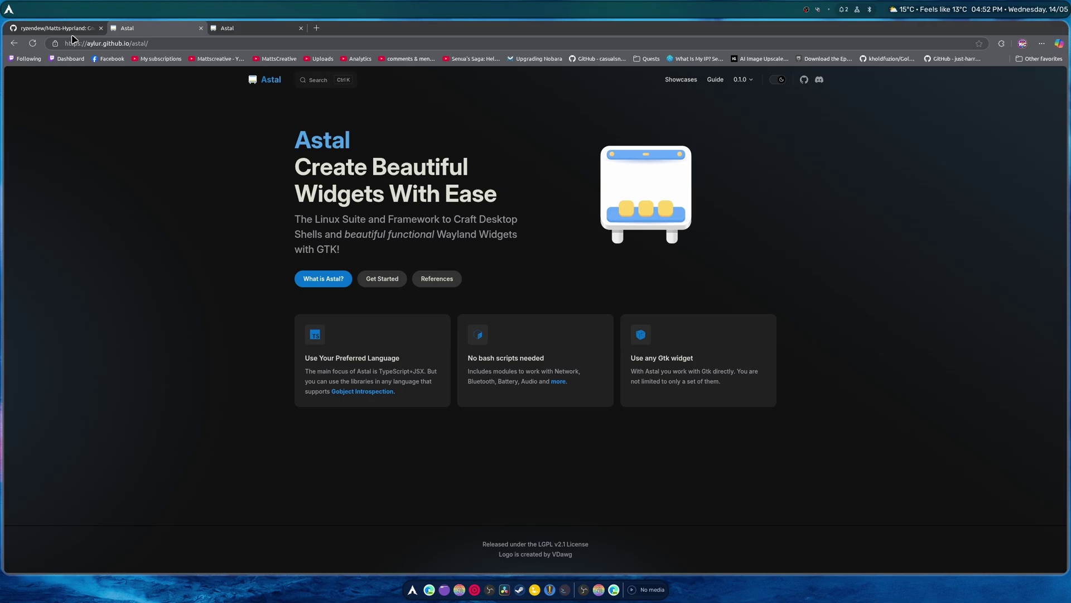
Step: Go back to the Aylur/astal repo, float and reposition the browser with Super+V, and show the launcher
{"action": "left_click", "coordinate": [13, 45]}
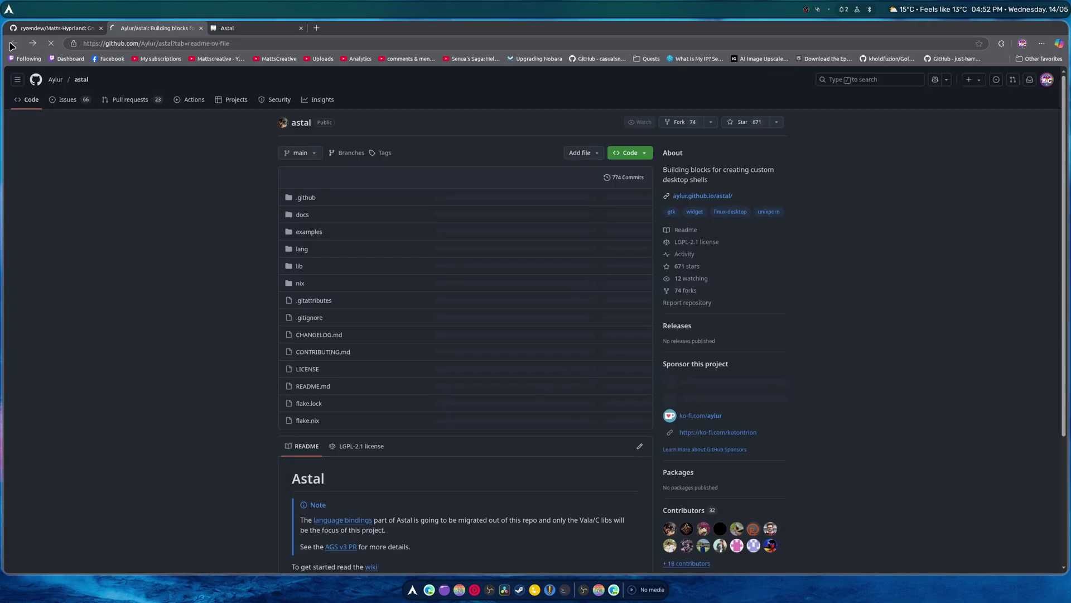
{"action": "key", "text": "super+v"}
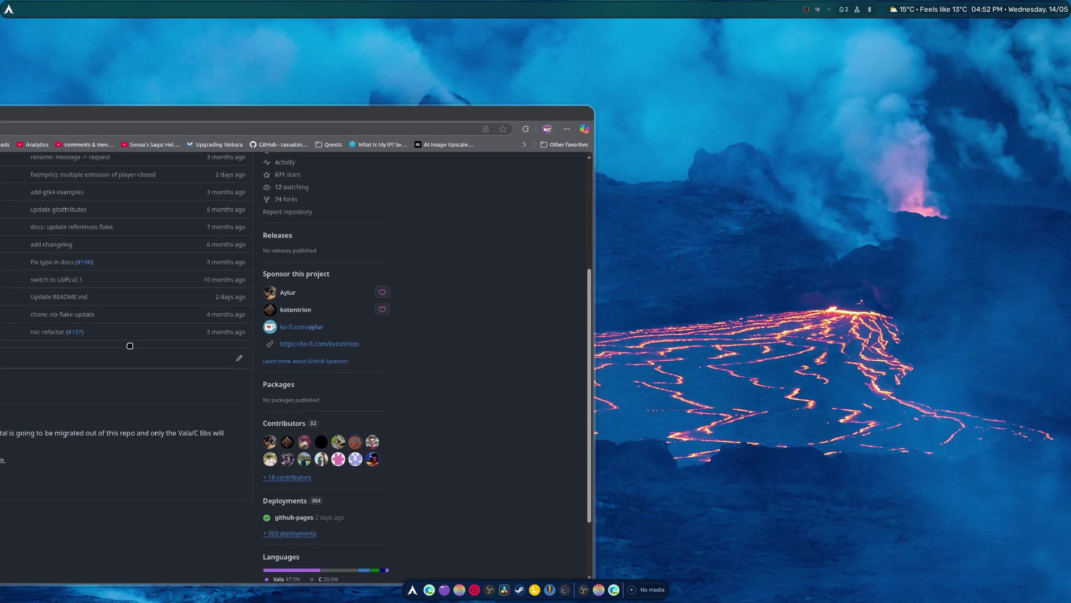
{"action": "mouse_move", "coordinate": [564, 302]}
{"action": "left_mouse_down"}
{"action": "mouse_move", "coordinate": [556, 496]}
{"action": "mouse_move", "coordinate": [564, 422]}
{"action": "mouse_move", "coordinate": [536, 263]}
{"action": "left_mouse_up"}
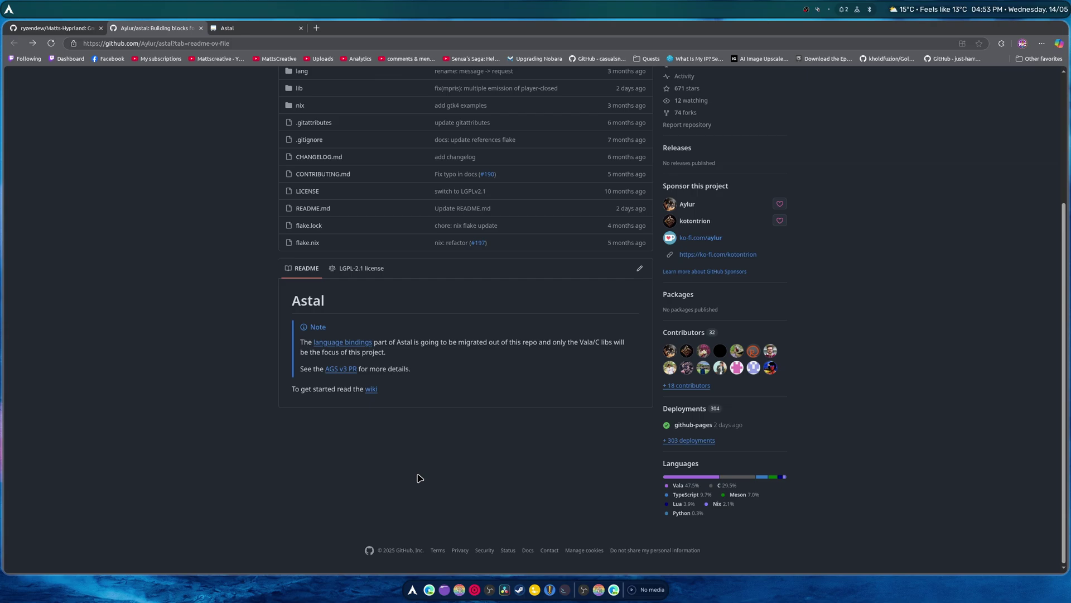
{"action": "left_click", "coordinate": [412, 590]}
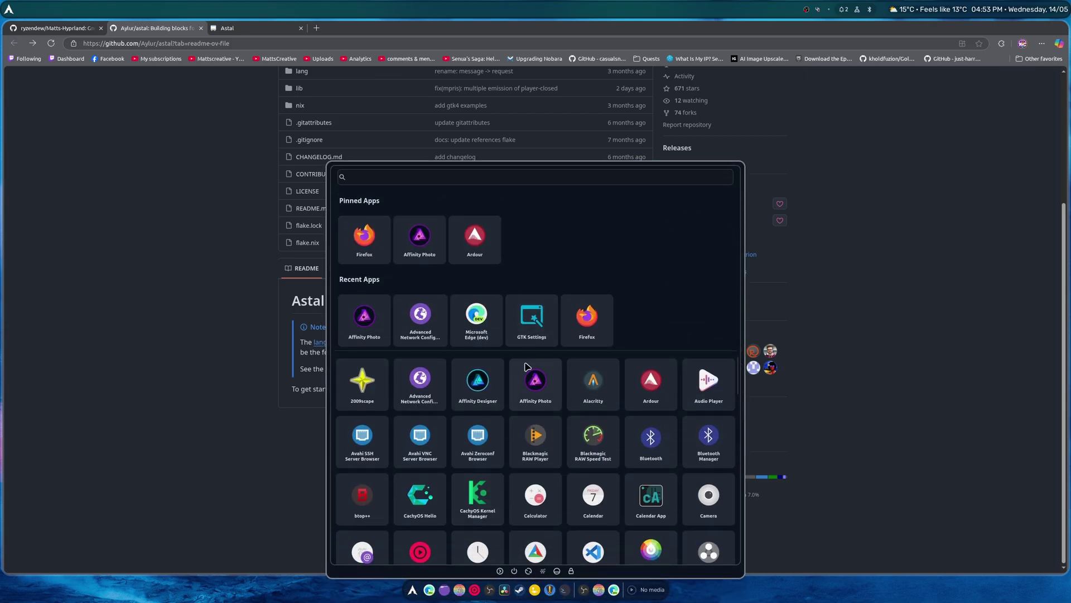
Step: In Files, open .config, inspect the old HyprMenu folder, then move it to the Trash
{"action": "left_click", "coordinate": [444, 590]}
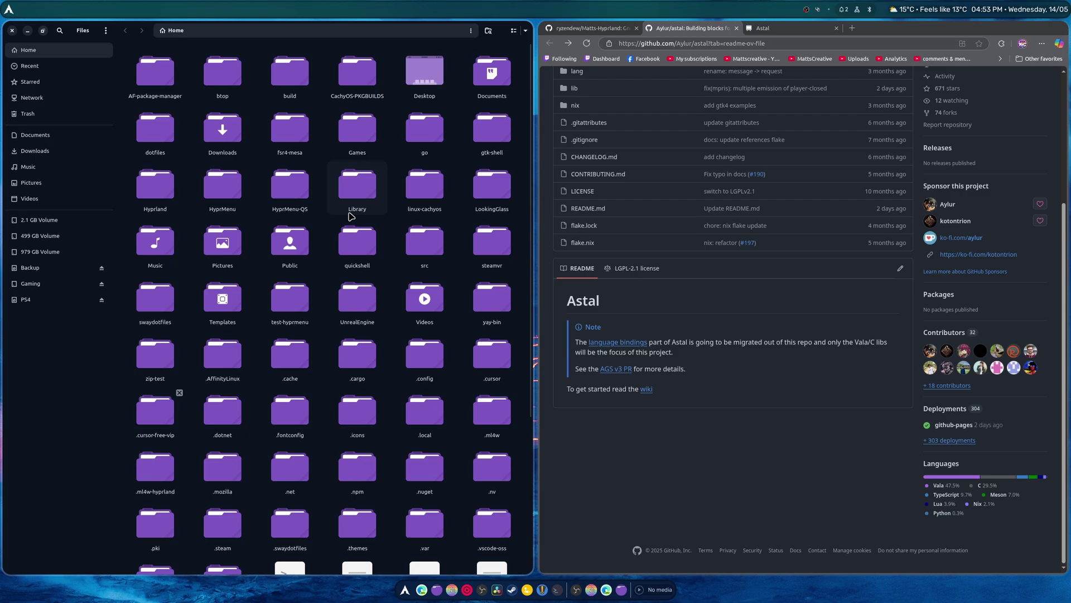
{"action": "double_click", "coordinate": [425, 357]}
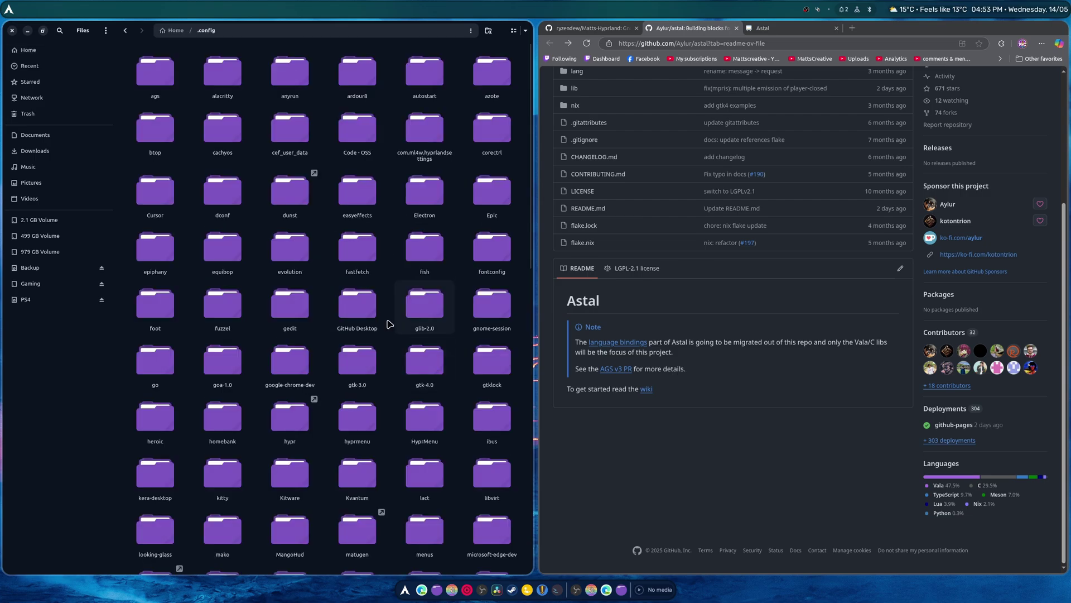
{"action": "scroll", "coordinate": [357, 273], "scroll_direction": "down", "scroll_amount": 2}
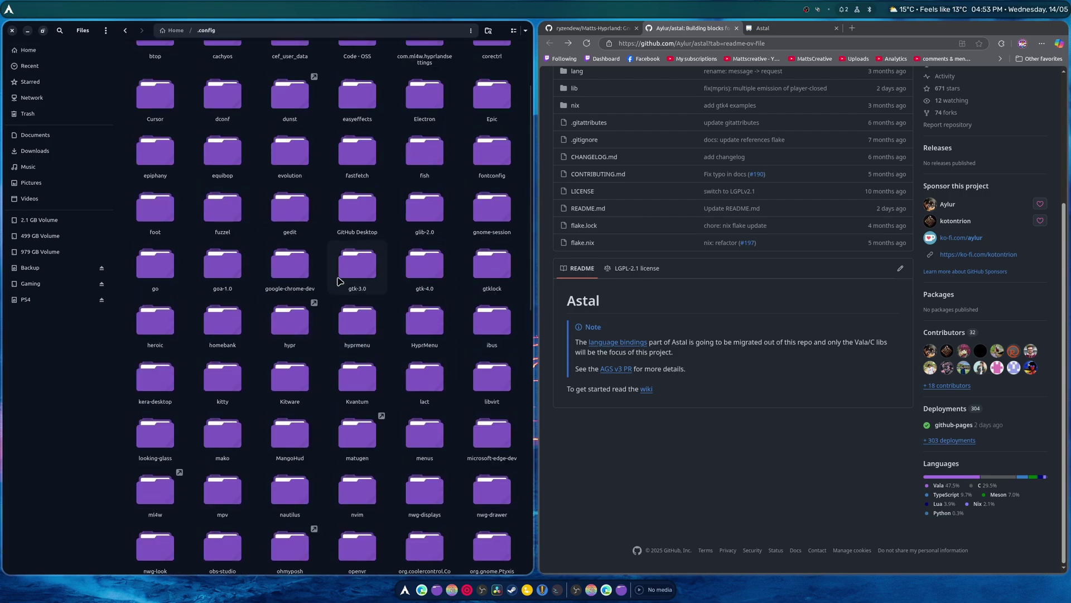
{"action": "double_click", "coordinate": [425, 321]}
{"action": "right_click", "coordinate": [176, 95]}
{"action": "key", "text": "Escape"}
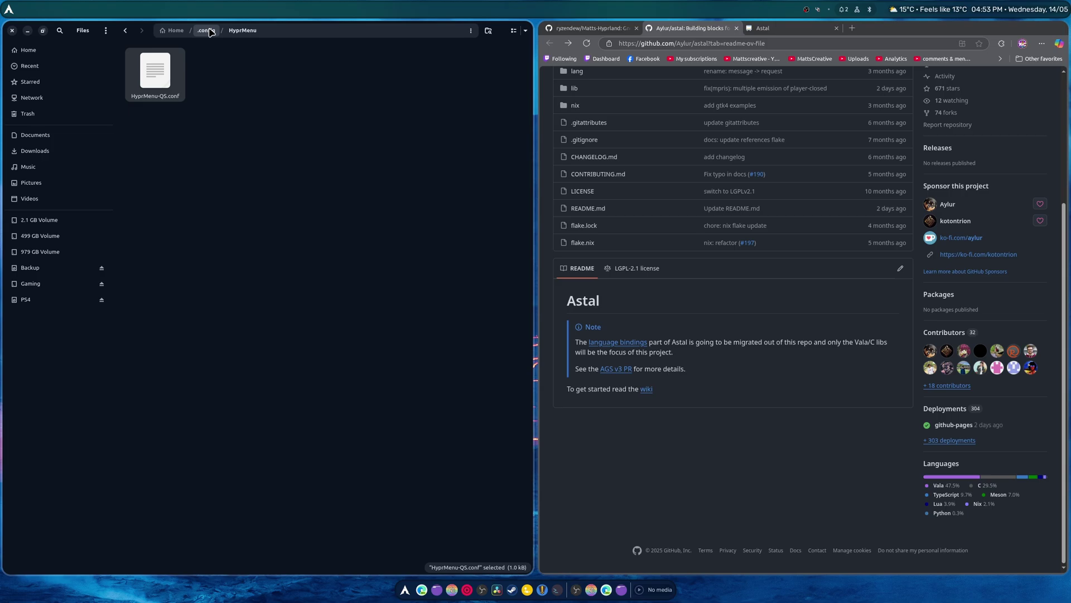
{"action": "left_click", "coordinate": [206, 30]}
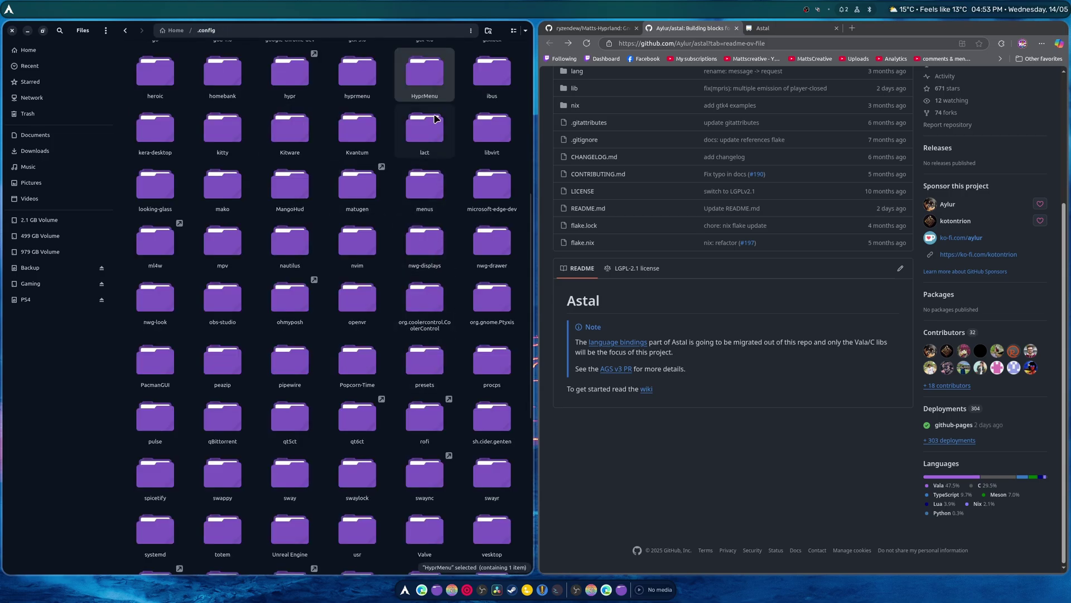
{"action": "right_click", "coordinate": [430, 93]}
{"action": "left_click", "coordinate": [478, 223]}
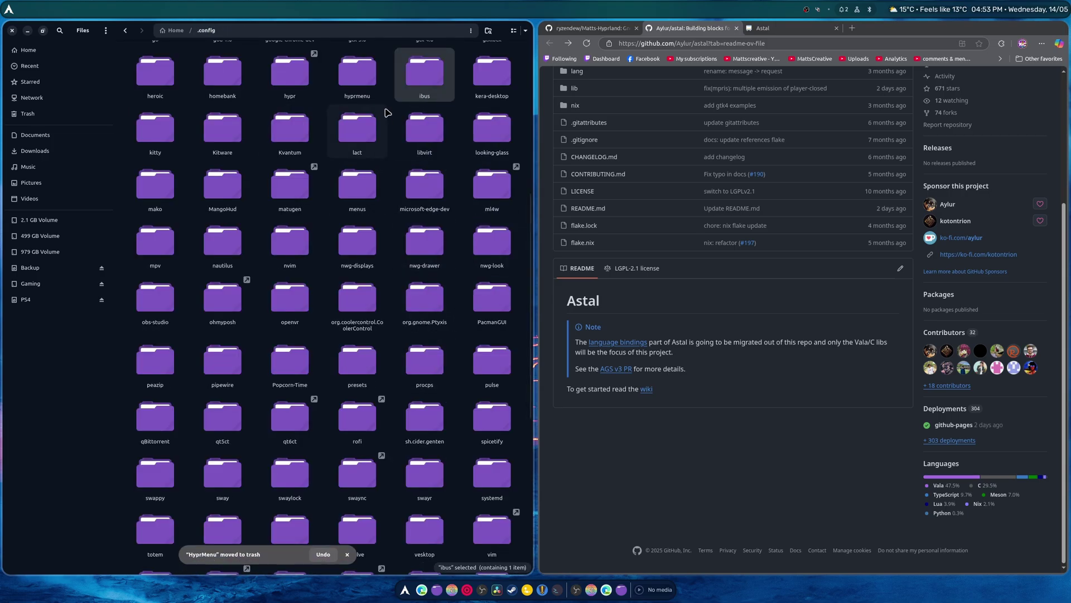
Step: Open hyprmenu.conf from the hyprmenu folder in Visual Studio Code
{"action": "double_click", "coordinate": [365, 87]}
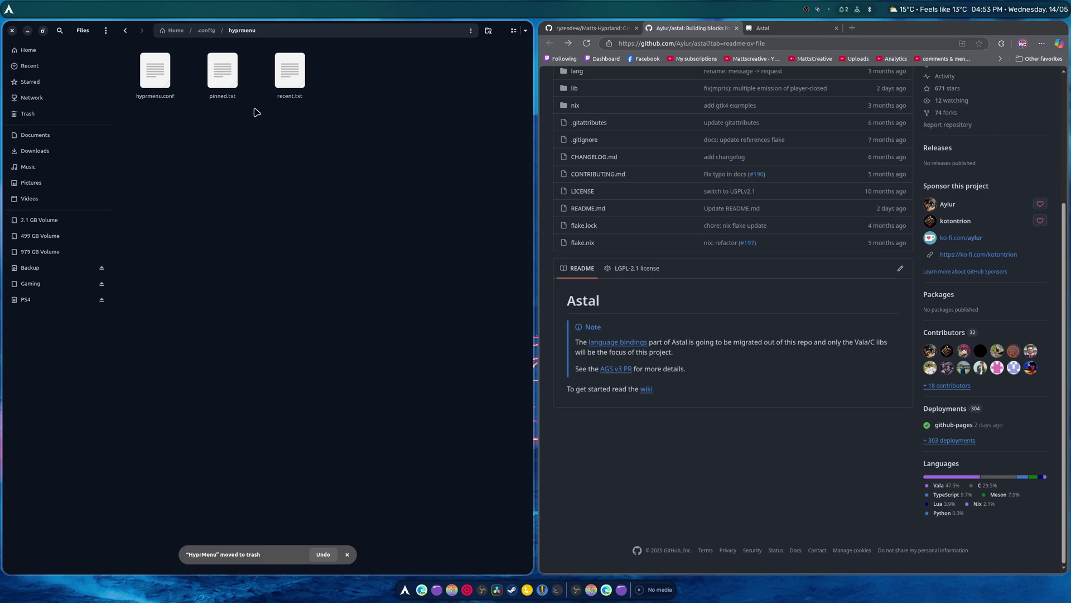
{"action": "right_click", "coordinate": [165, 83]}
{"action": "left_click", "coordinate": [239, 186]}
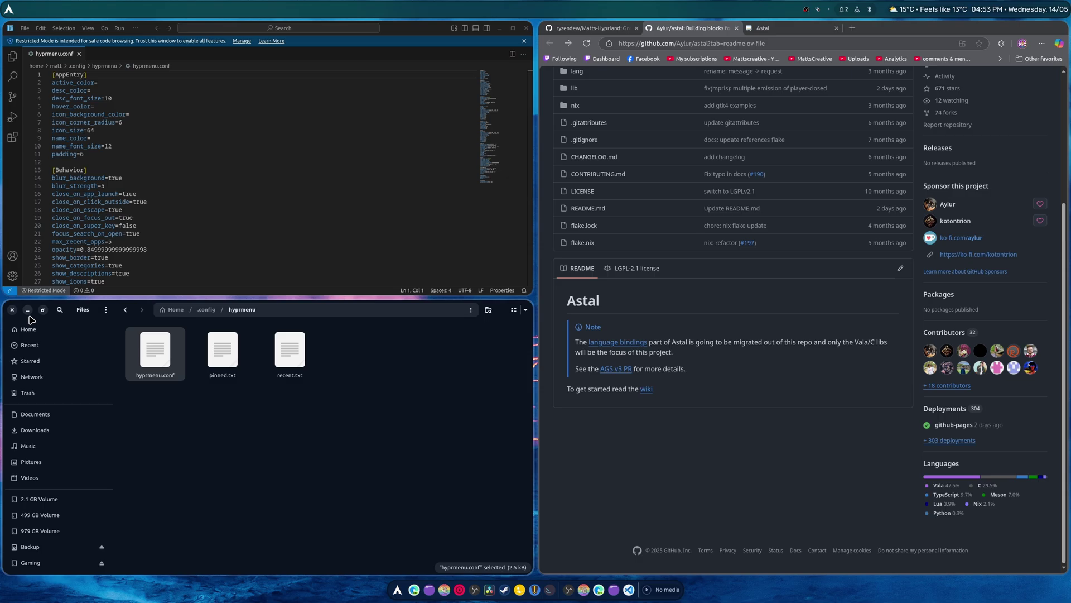
Step: Close Files, scroll hyprmenu.conf down to its [Interface] section, and toggle the launcher to compare
{"action": "left_click", "coordinate": [13, 310]}
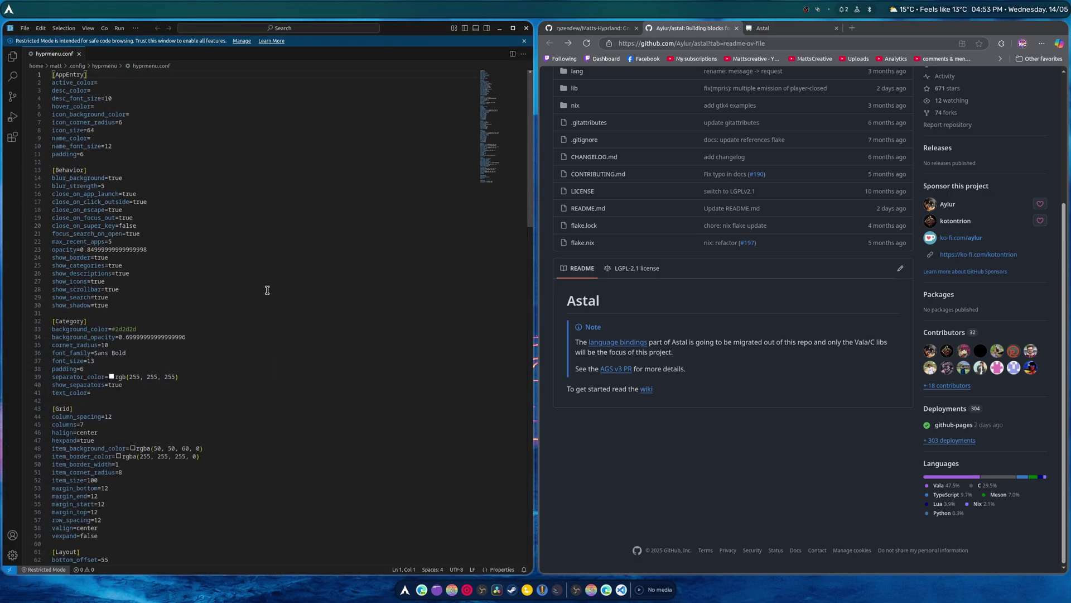
{"action": "scroll", "coordinate": [268, 290], "scroll_direction": "down", "scroll_amount": 5}
{"action": "scroll", "coordinate": [269, 289], "scroll_direction": "down", "scroll_amount": 5}
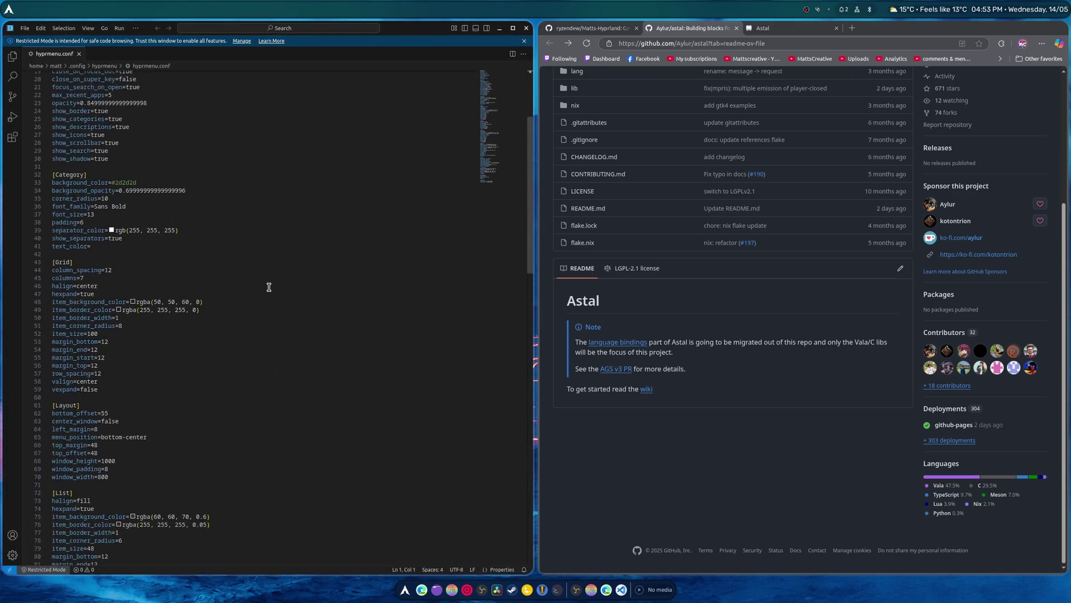
{"action": "scroll", "coordinate": [269, 288], "scroll_direction": "down", "scroll_amount": 4}
{"action": "scroll", "coordinate": [269, 289], "scroll_direction": "down", "scroll_amount": 3}
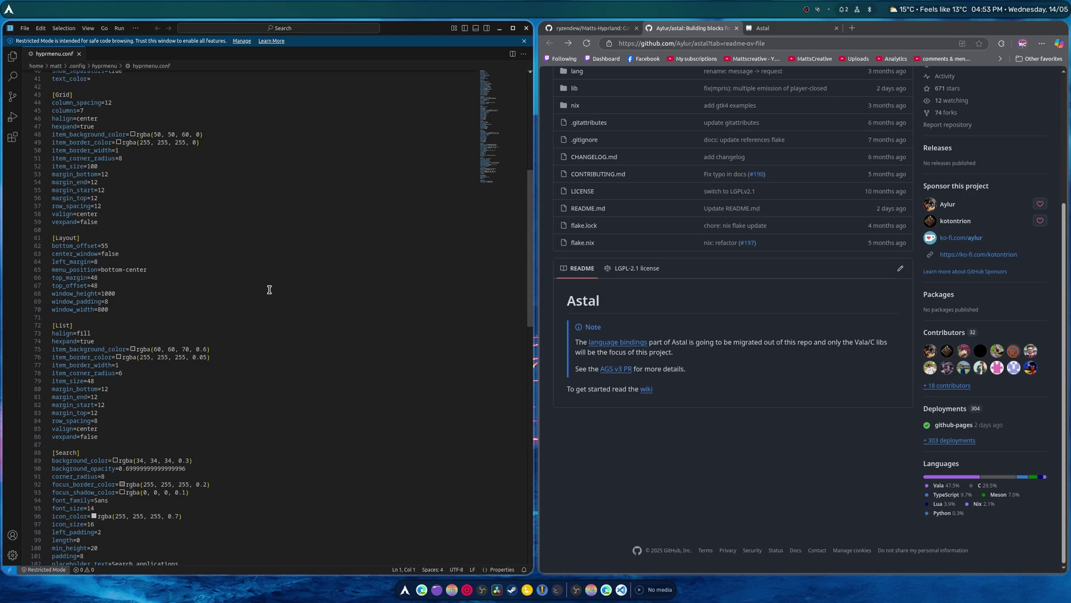
{"action": "scroll", "coordinate": [270, 289], "scroll_direction": "down", "scroll_amount": 4}
{"action": "scroll", "coordinate": [272, 290], "scroll_direction": "down", "scroll_amount": 4}
{"action": "scroll", "coordinate": [273, 289], "scroll_direction": "down", "scroll_amount": 3}
{"action": "scroll", "coordinate": [274, 288], "scroll_direction": "down", "scroll_amount": 3}
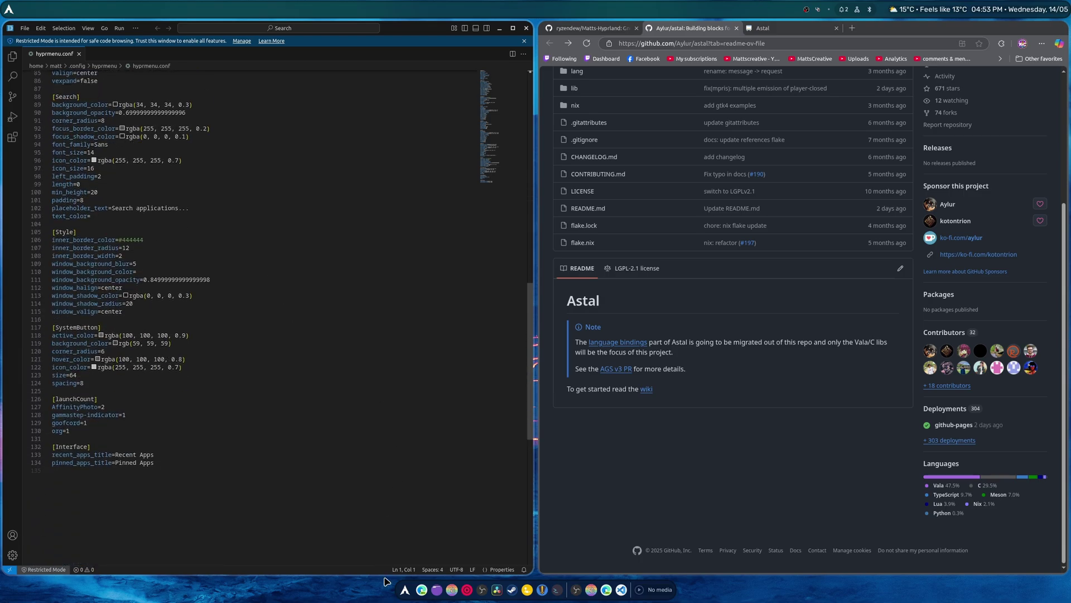
{"action": "left_click", "coordinate": [409, 594]}
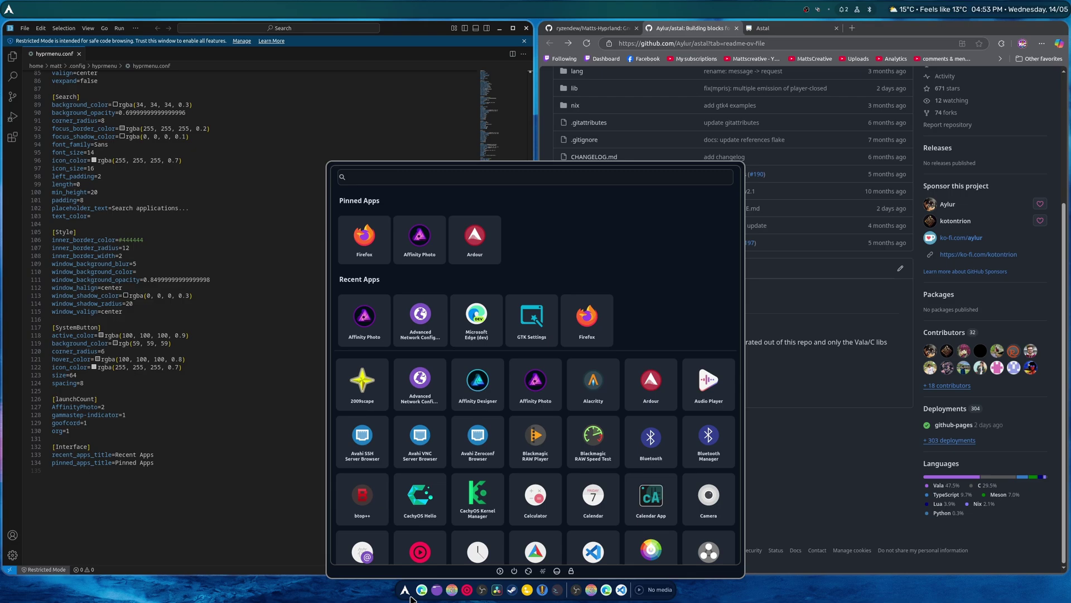
{"action": "left_click", "coordinate": [411, 597]}
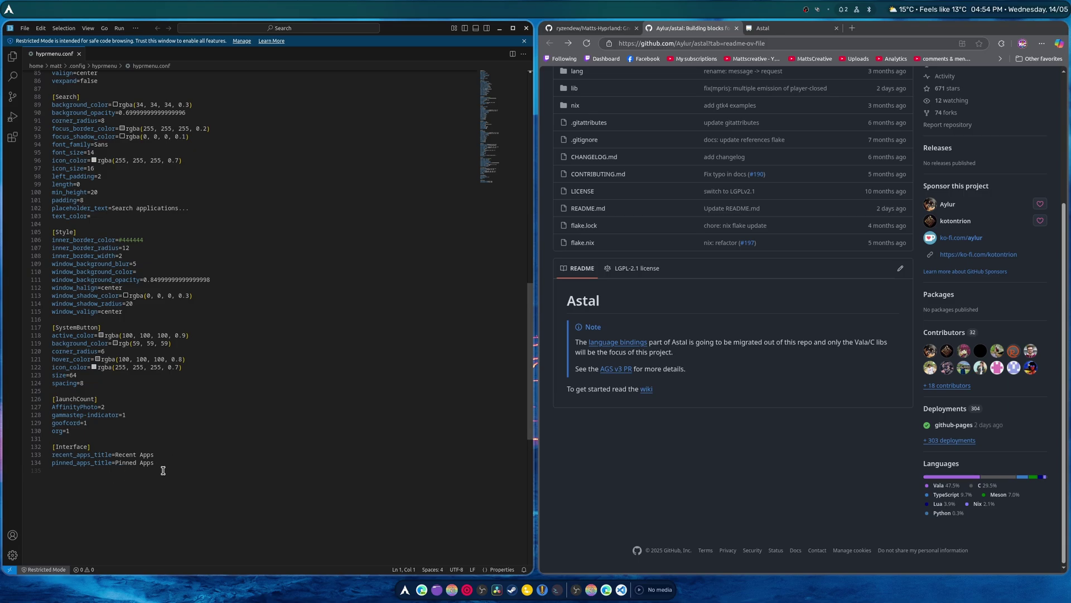
Step: Delete the recent and pinned title lines in hyprmenu.conf and check the launcher
{"action": "left_click_drag", "start_coordinate": [156, 463], "coordinate": [52, 454]}
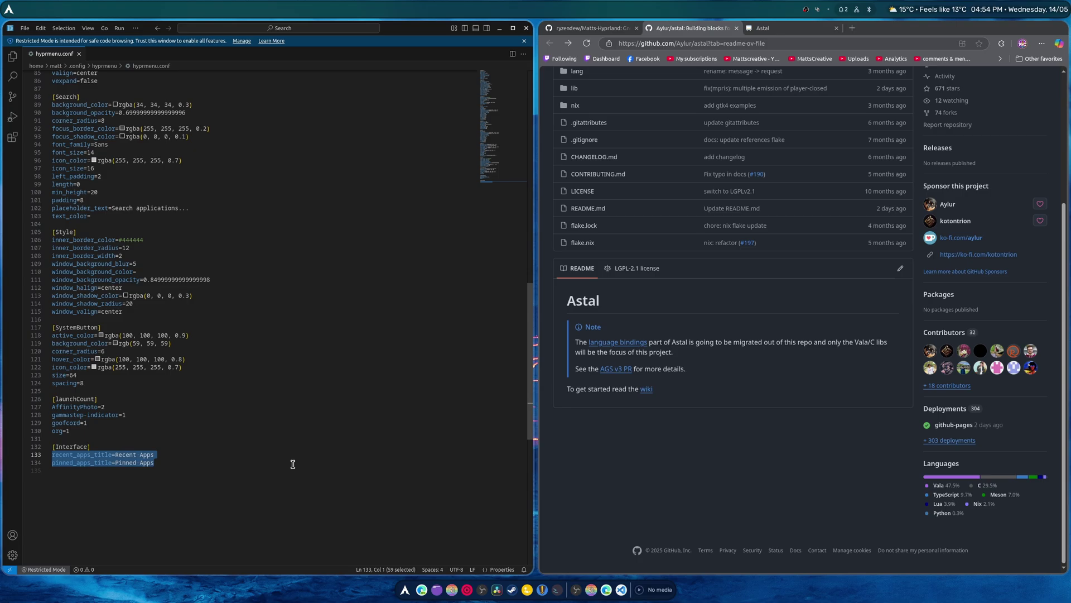
{"action": "key", "text": "BackSpace"}
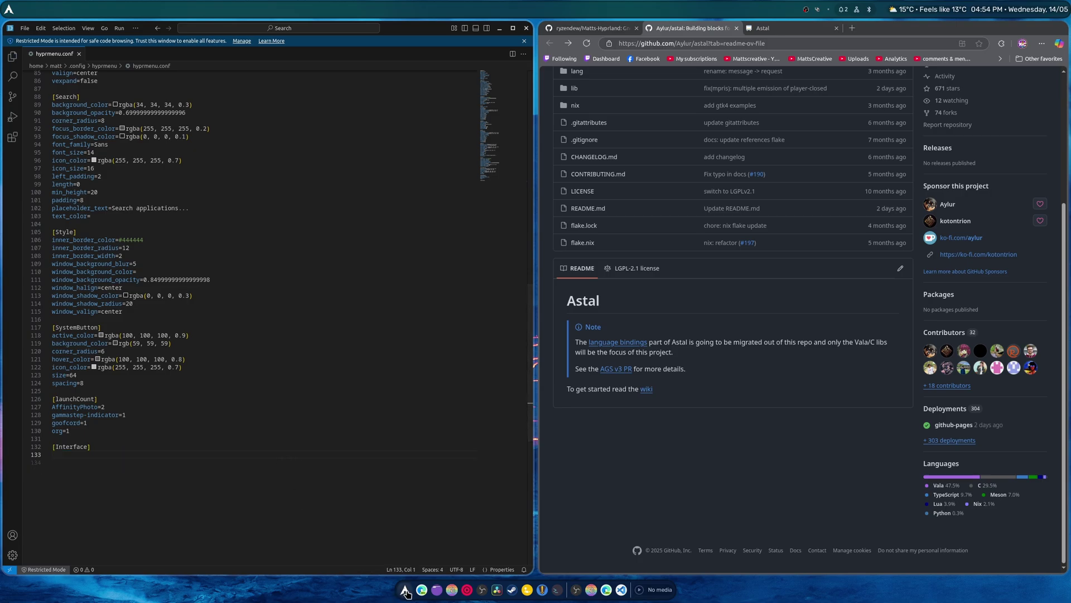
{"action": "left_click", "coordinate": [405, 590]}
{"action": "left_click", "coordinate": [224, 496]}
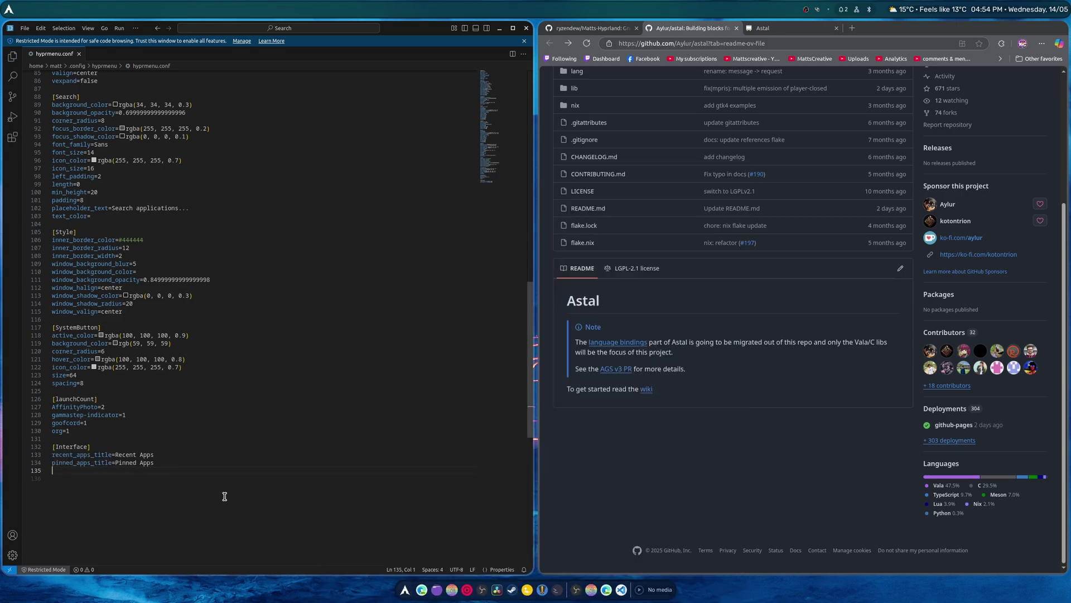
{"action": "key", "text": "BackSpace"}
Step: Try 'hi mom' as pinned_apps_title in the launcher, then retype 'Pinned Apps'
{"action": "type", "text": "hi mom"}
{"action": "left_click", "coordinate": [402, 594]}
{"action": "left_click", "coordinate": [402, 594]}
{"action": "key", "text": "BackSpace"}
{"action": "key", "text": "BackSpace"}
{"action": "key", "text": "BackSpace"}
{"action": "key", "text": "BackSpace"}
{"action": "key", "text": "BackSpace"}
{"action": "key", "text": "BackSpace"}
{"action": "type", "text": "Pinned Apps"}
{"action": "key", "text": "Return"}
{"action": "key", "text": "BackSpace"}
Step: Scroll through hyprmenu.conf, then quit VS Code so the GitHub page shows
{"action": "scroll", "coordinate": [169, 417], "scroll_direction": "up", "scroll_amount": 2}
{"action": "scroll", "coordinate": [169, 418], "scroll_direction": "up", "scroll_amount": 4}
{"action": "scroll", "coordinate": [170, 414], "scroll_direction": "up", "scroll_amount": 5}
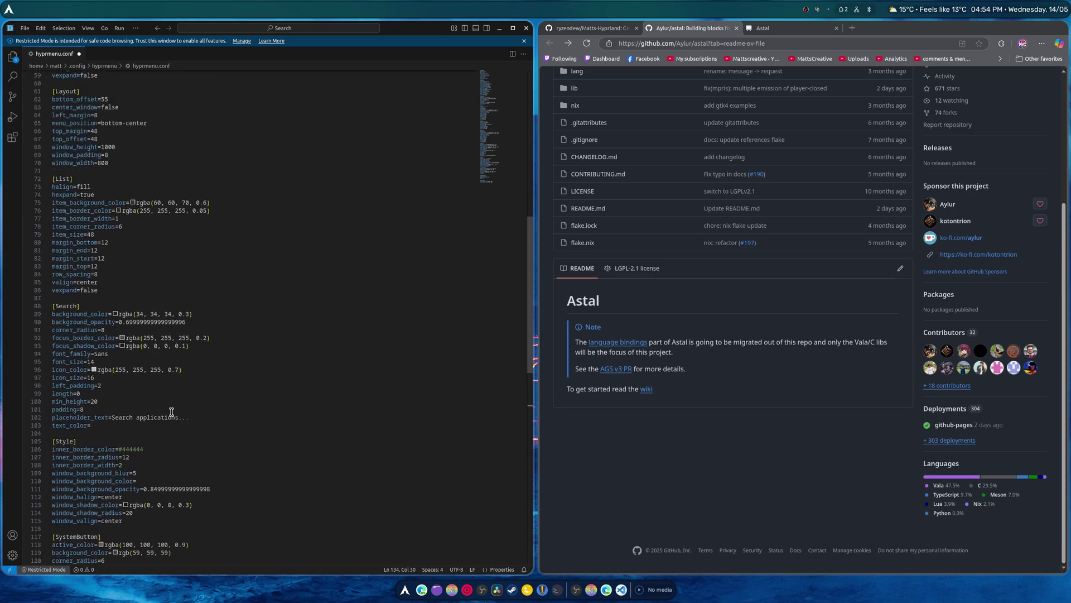
{"action": "scroll", "coordinate": [171, 411], "scroll_direction": "up", "scroll_amount": 5}
{"action": "scroll", "coordinate": [163, 305], "scroll_direction": "up", "scroll_amount": 4}
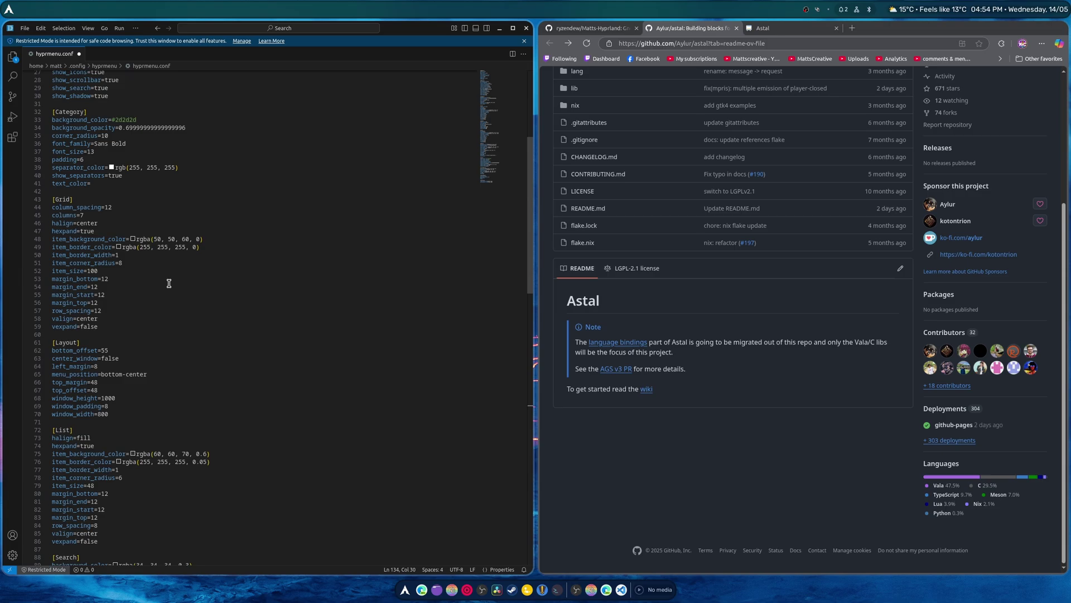
{"action": "scroll", "coordinate": [167, 282], "scroll_direction": "up", "scroll_amount": 4}
{"action": "scroll", "coordinate": [169, 282], "scroll_direction": "up", "scroll_amount": 4}
{"action": "scroll", "coordinate": [169, 282], "scroll_direction": "up", "scroll_amount": 1}
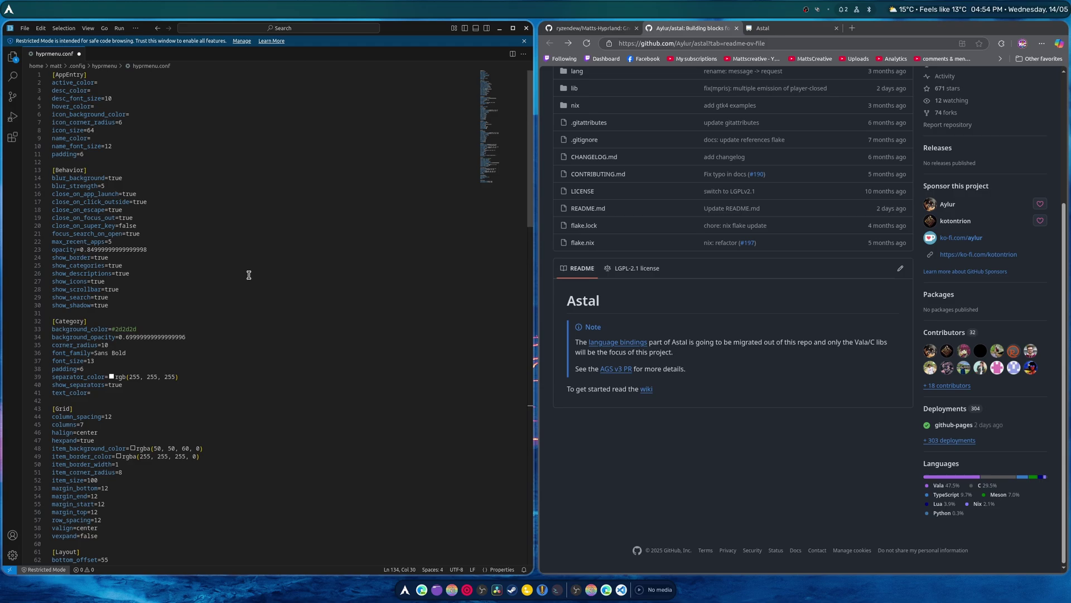
{"action": "scroll", "coordinate": [282, 277], "scroll_direction": "down", "scroll_amount": 8}
{"action": "scroll", "coordinate": [290, 260], "scroll_direction": "down", "scroll_amount": 8}
{"action": "scroll", "coordinate": [282, 286], "scroll_direction": "down", "scroll_amount": 9}
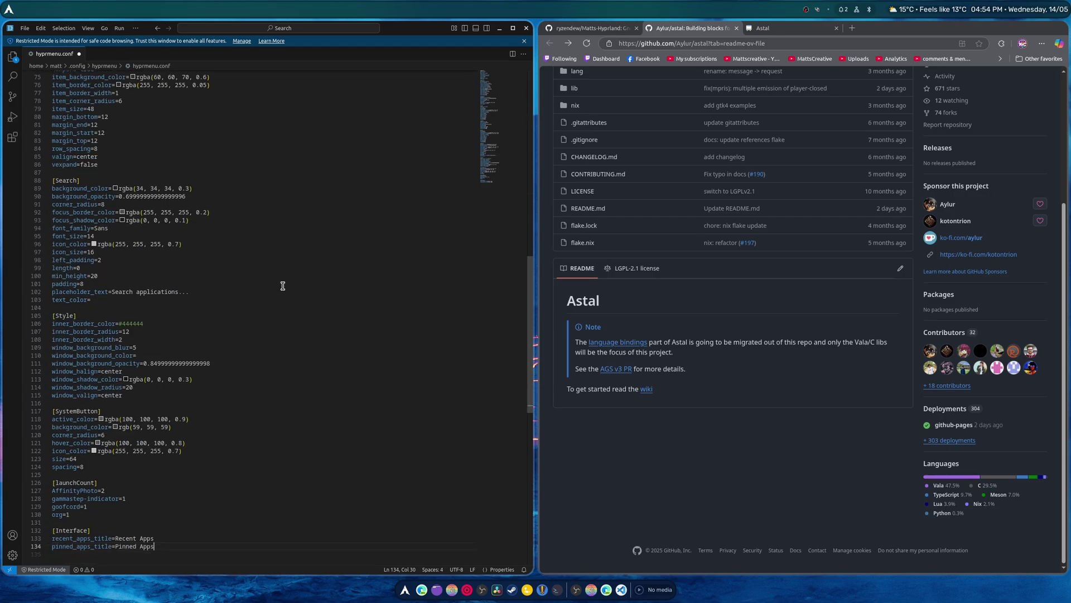
{"action": "scroll", "coordinate": [283, 286], "scroll_direction": "down", "scroll_amount": 9}
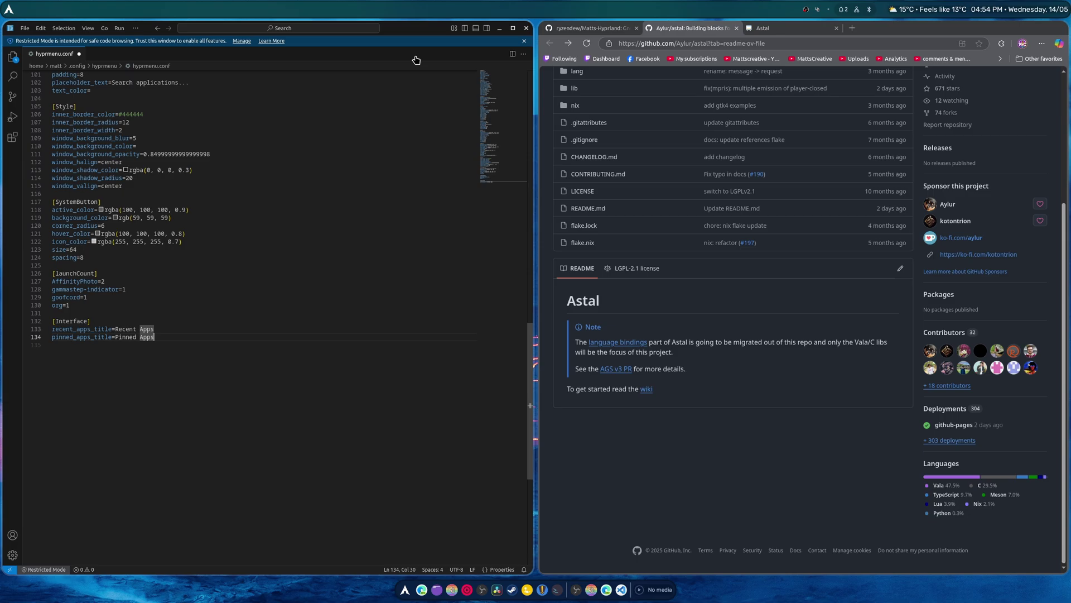
{"action": "left_click", "coordinate": [526, 28]}
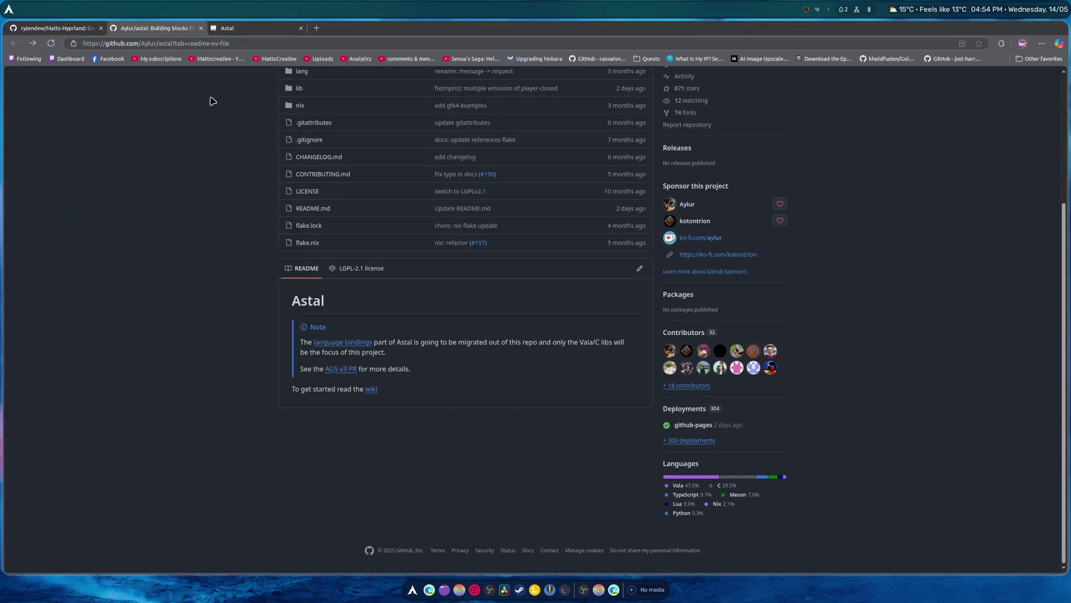
Step: Open pinned.txt from ~/.config/hyprmenu in VS Code via the Files window
{"action": "left_click", "coordinate": [451, 592]}
{"action": "double_click", "coordinate": [453, 366]}
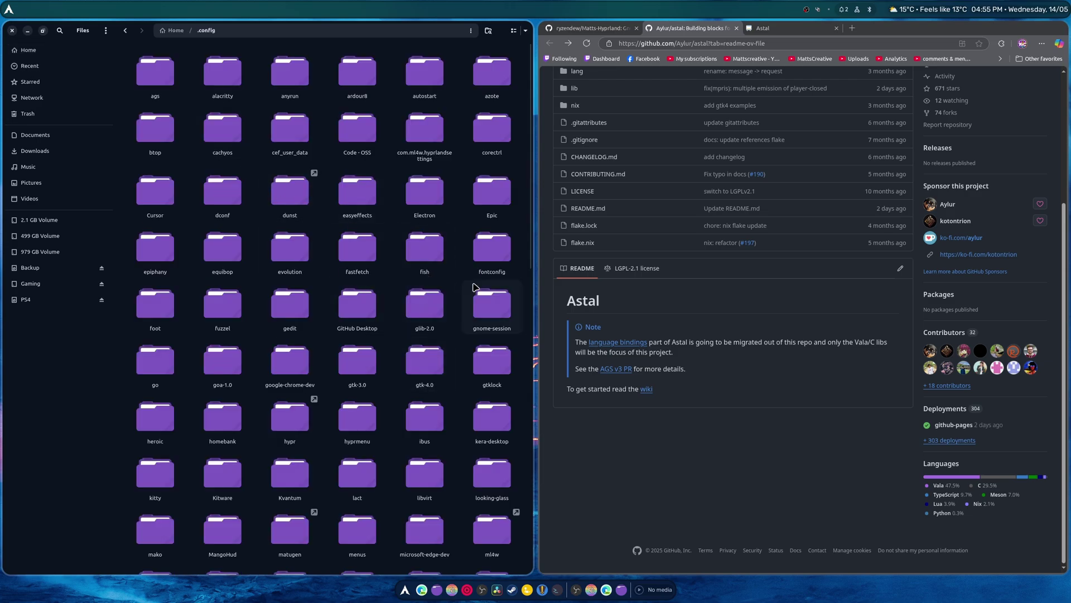
{"action": "scroll", "coordinate": [416, 347], "scroll_direction": "down", "scroll_amount": 1}
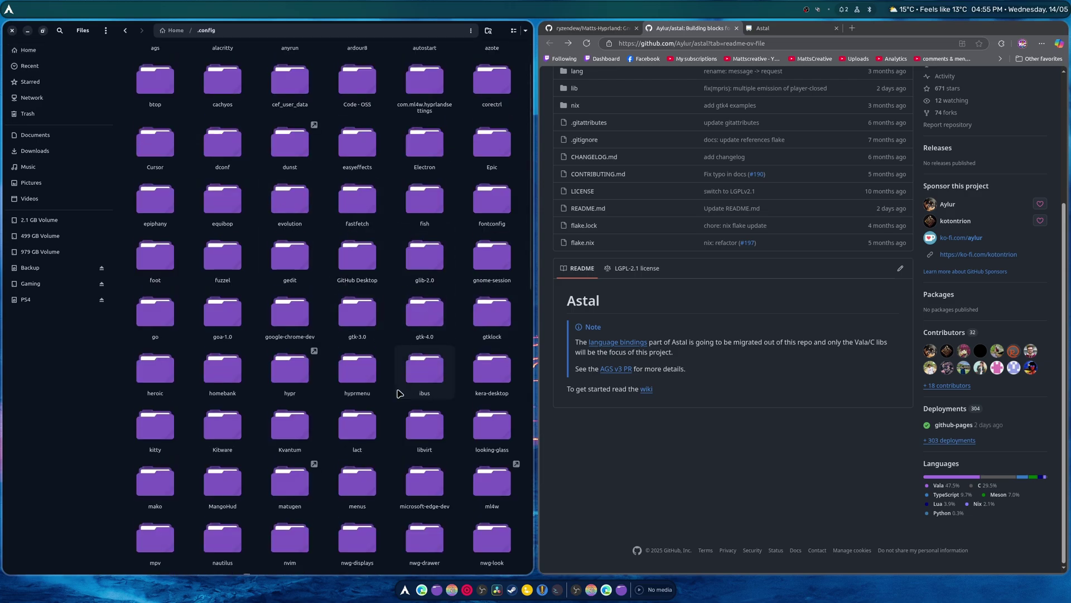
{"action": "double_click", "coordinate": [357, 371]}
{"action": "right_click", "coordinate": [216, 85]}
{"action": "left_click", "coordinate": [246, 60]}
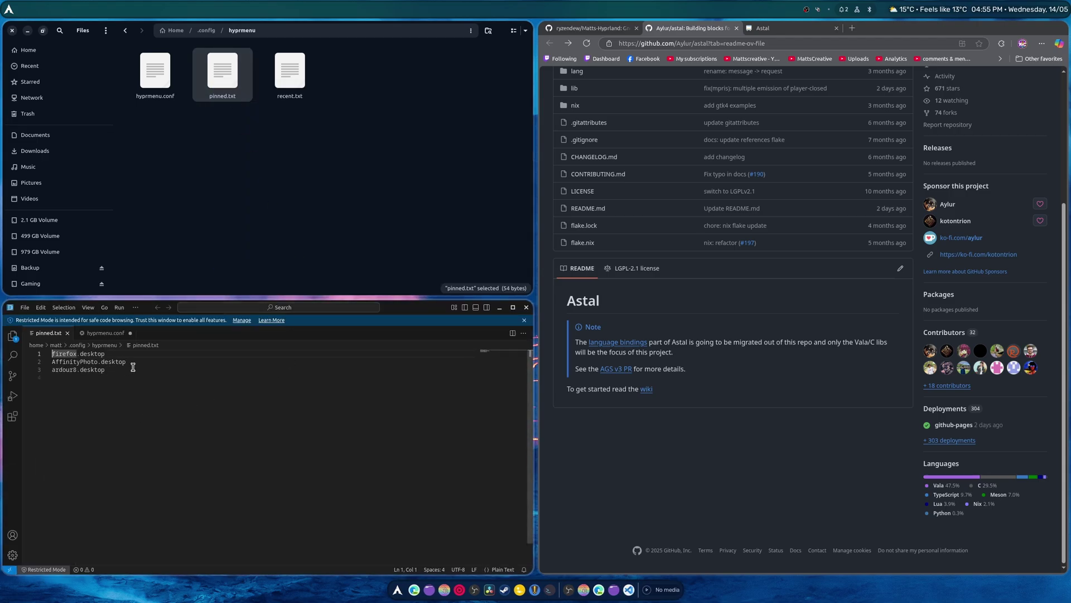
Step: Copy the AffinityPhoto.desktop line and place the caret on empty line 4
{"action": "left_click_drag", "start_coordinate": [126, 362], "coordinate": [52, 362]}
{"action": "right_click", "coordinate": [53, 365]}
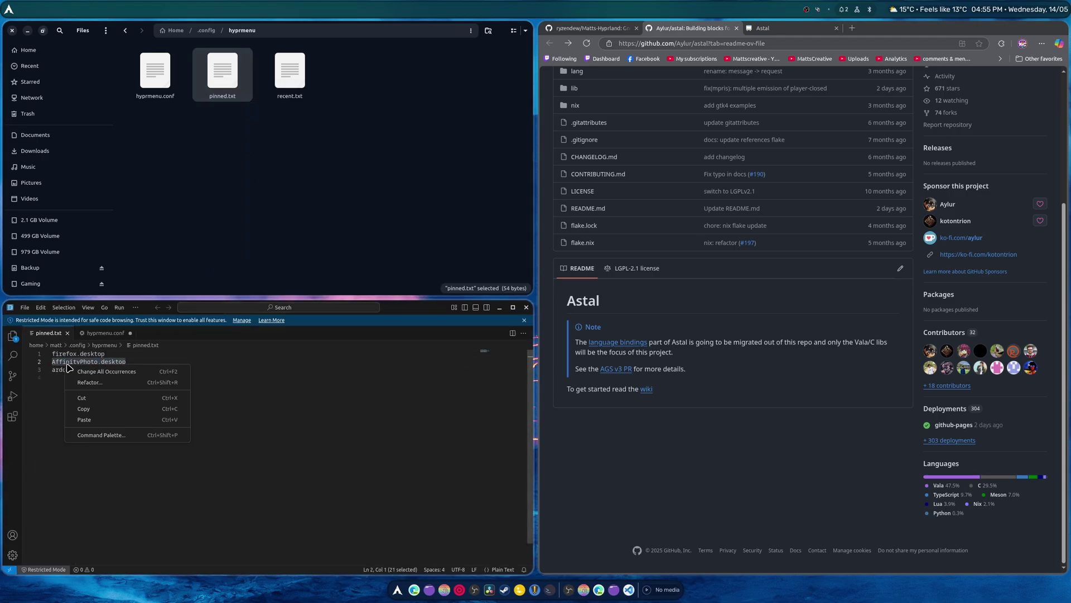
{"action": "left_click", "coordinate": [111, 410]}
{"action": "left_click", "coordinate": [128, 391]}
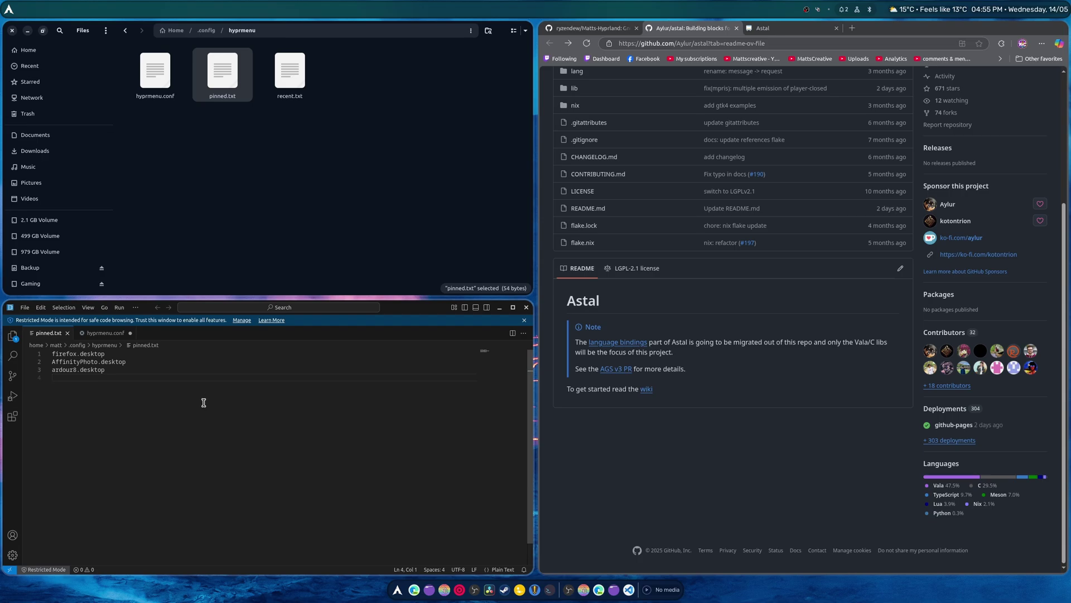
Step: Paste the entry on line 4 and change Photo to Designer, fixing the misspelling
{"action": "key", "text": "ctrl+v"}
{"action": "key", "text": "Left"}
{"action": "key", "text": "Left"}
{"action": "key", "text": "Left"}
{"action": "key", "text": "BackSpace"}
{"action": "key", "text": "BackSpace"}
{"action": "key", "text": "BackSpace"}
{"action": "type", "text": "De"}
{"action": "type", "text": "singer"}
{"action": "key", "text": "BackSpace"}
{"action": "key", "text": "BackSpace"}
{"action": "key", "text": "BackSpace"}
{"action": "key", "text": "Insert"}
{"action": "key", "text": "Left"}
{"action": "type", "text": "gn"}
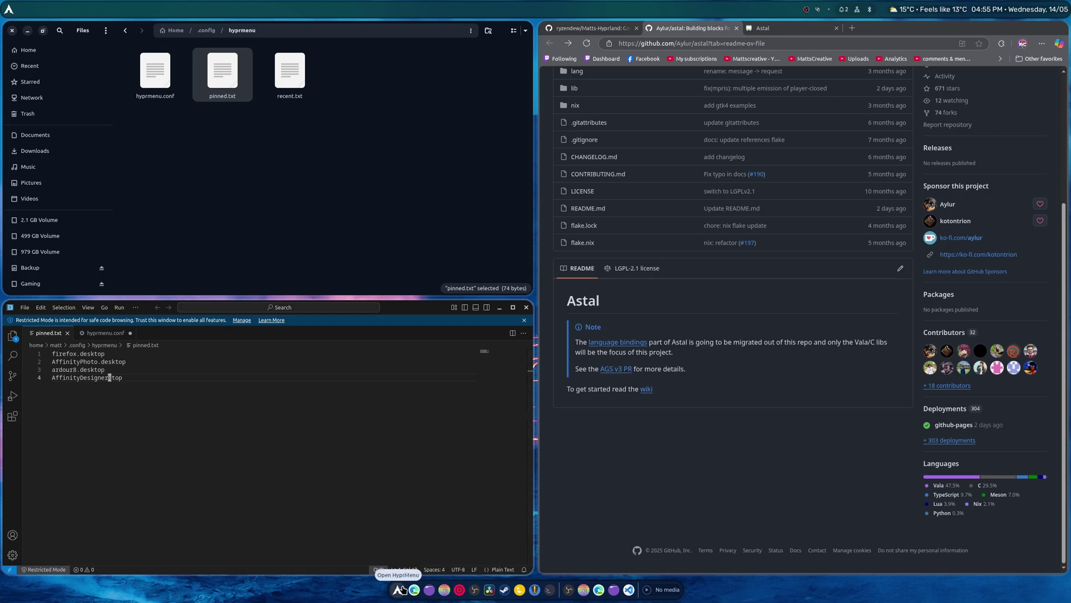
Step: Turn off overwrite, correct the ending to AffinityDesigner.desktop, and check the launcher
{"action": "key", "text": "Insert"}
{"action": "key", "text": "ctrl+l"}
{"action": "key", "text": "BackSpace"}
{"action": "key", "text": "BackSpace"}
{"action": "key", "text": "BackSpace"}
{"action": "type", "text": "deskt"}
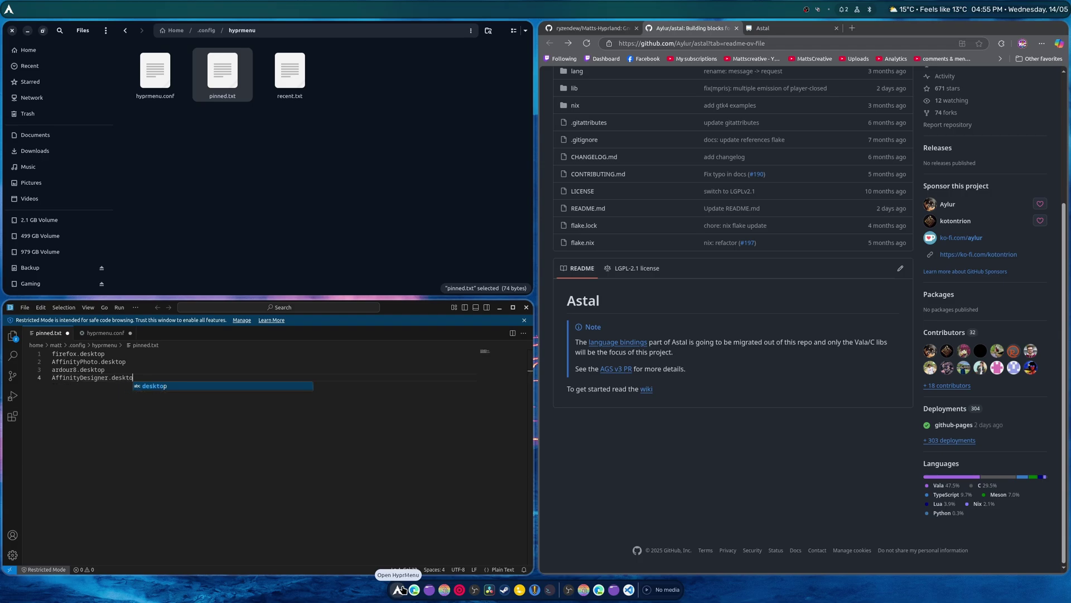
{"action": "type", "text": "op"}
{"action": "left_click", "coordinate": [401, 588]}
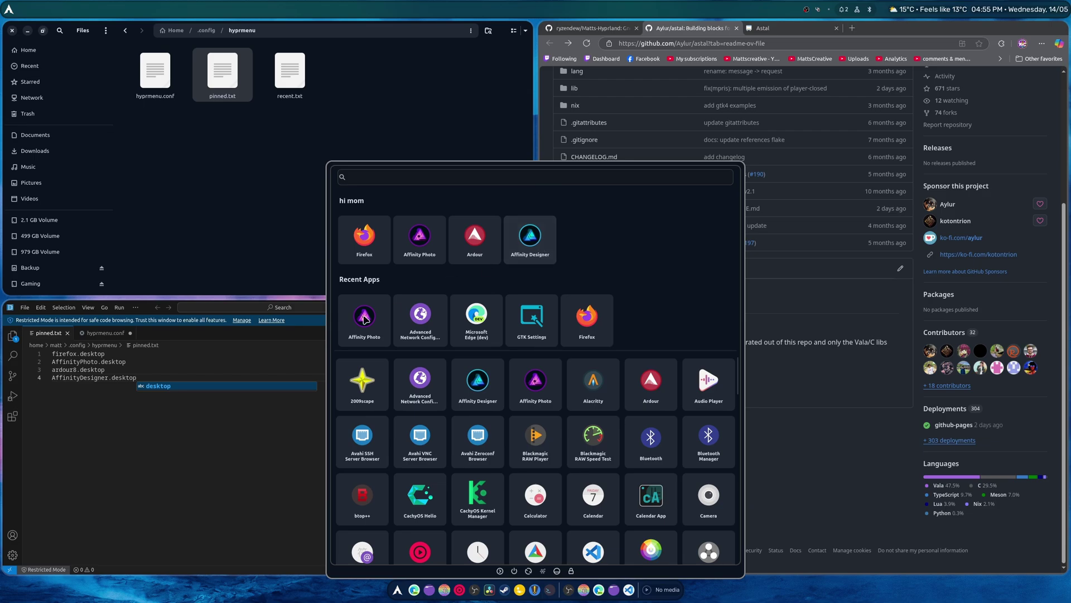
{"action": "left_click", "coordinate": [193, 384]}
Step: Add cider.desktop on line 5 and check it appears among pinned apps
{"action": "key", "text": "Return"}
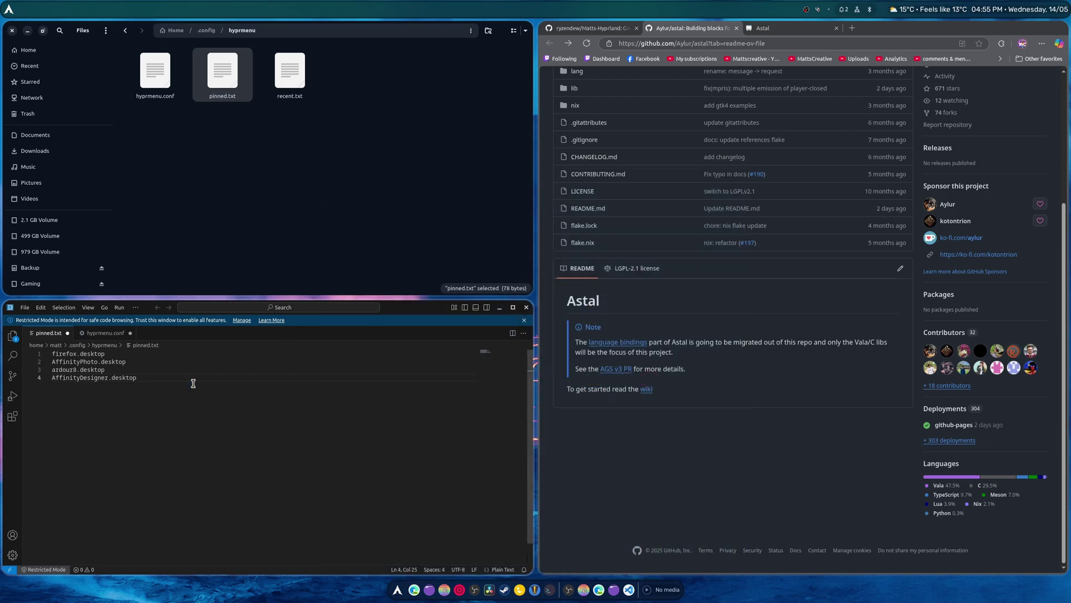
{"action": "type", "text": "cider"}
{"action": "type", "text": ".desktop"}
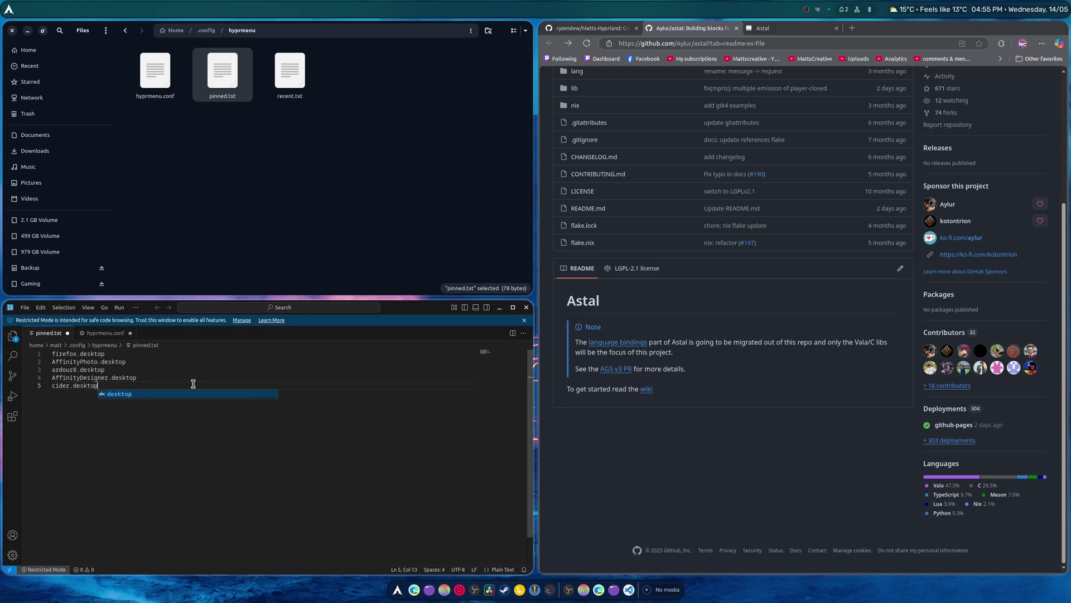
{"action": "left_click", "coordinate": [397, 591]}
{"action": "left_click", "coordinate": [396, 591]}
Step: Try obs.desktop on line 6, saving and checking the launcher for OBS
{"action": "key", "text": "Escape"}
{"action": "type", "text": "obs"}
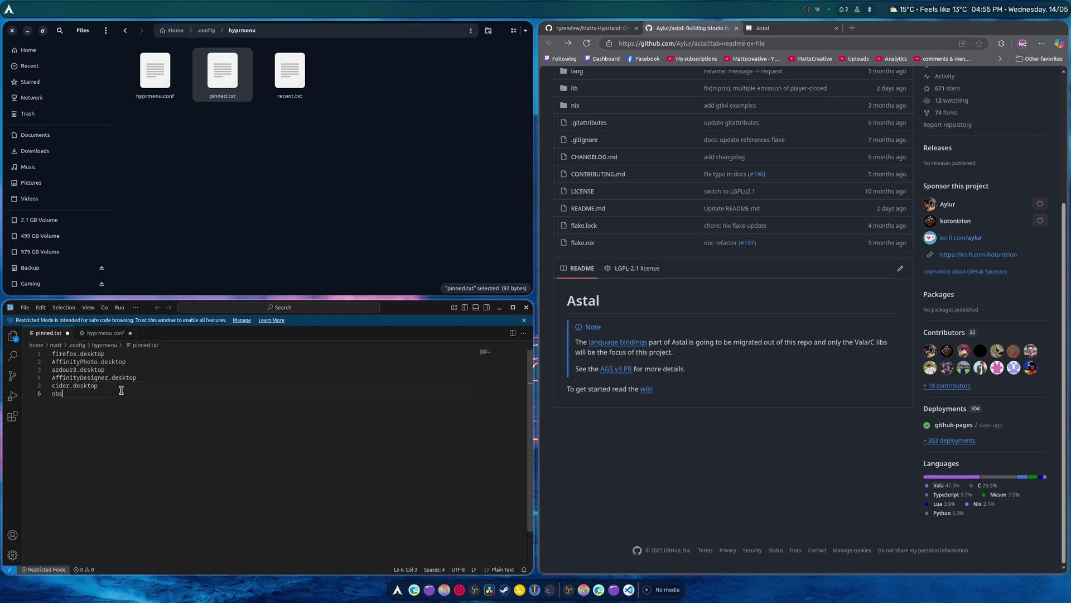
{"action": "type", "text": ".desktop"}
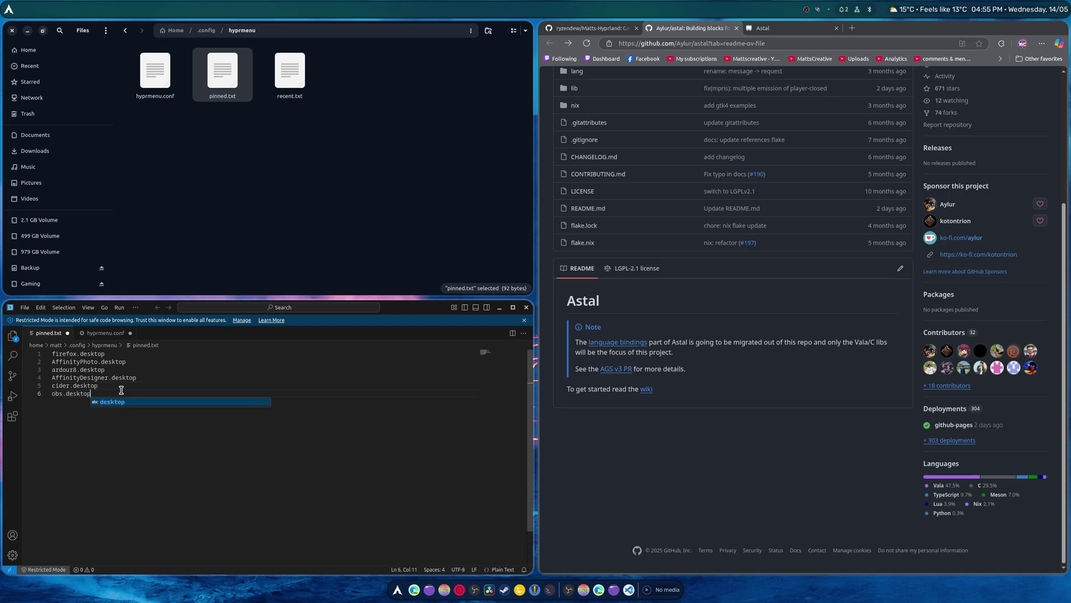
{"action": "key", "text": "ctrl+s"}
{"action": "left_click", "coordinate": [397, 590]}
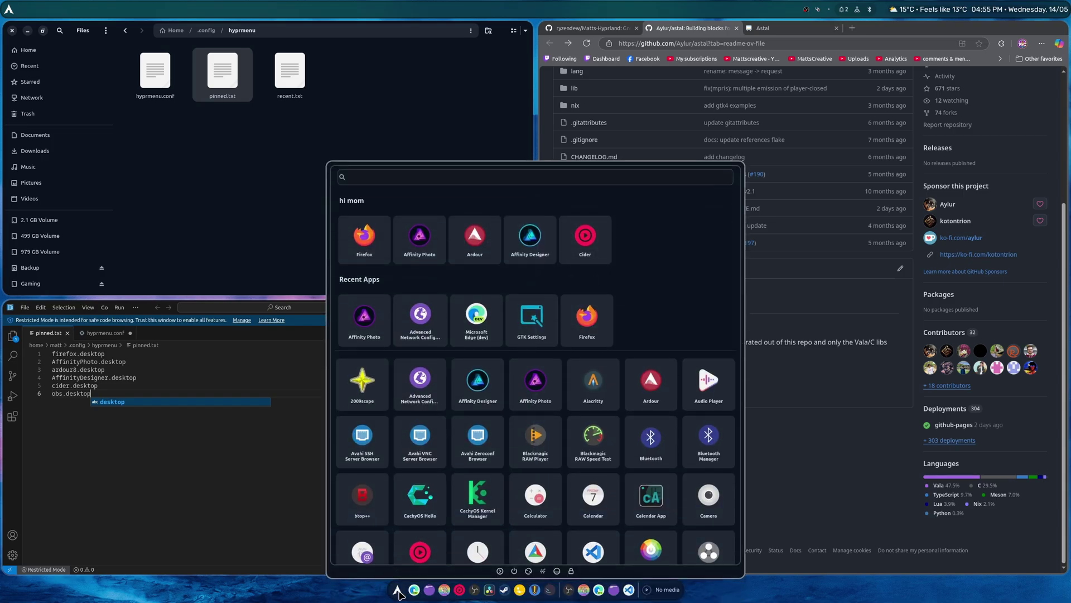
{"action": "left_click", "coordinate": [397, 590]}
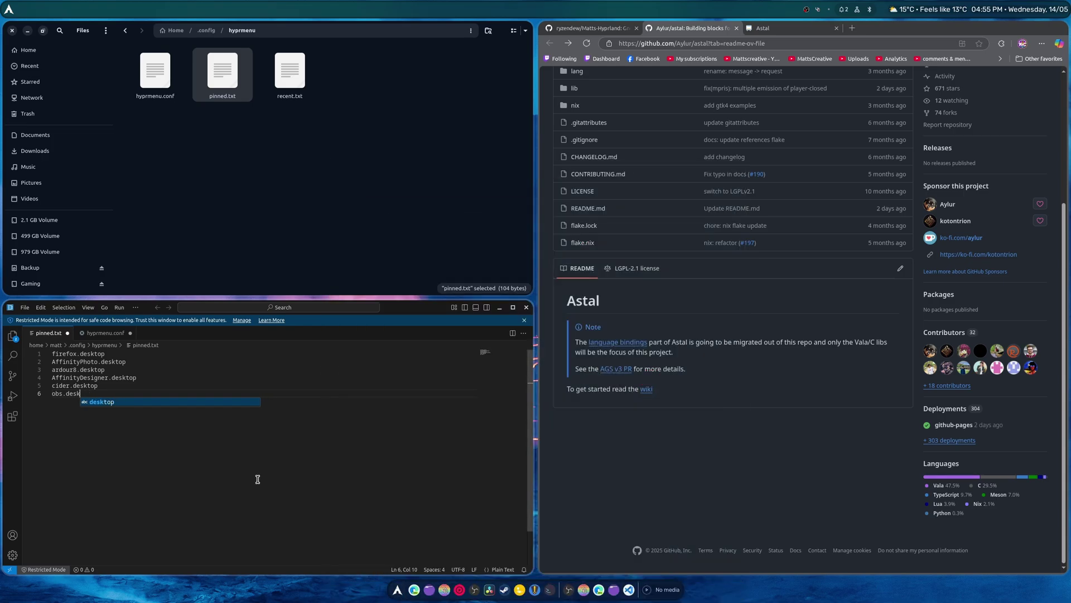
{"action": "key", "text": "BackSpace"}
{"action": "key", "text": "BackSpace"}
{"action": "key", "text": "BackSpace"}
{"action": "key", "text": "BackSpace"}
{"action": "key", "text": "BackSpace"}
{"action": "key", "text": "BackSpace"}
{"action": "key", "text": "ctrl+s"}
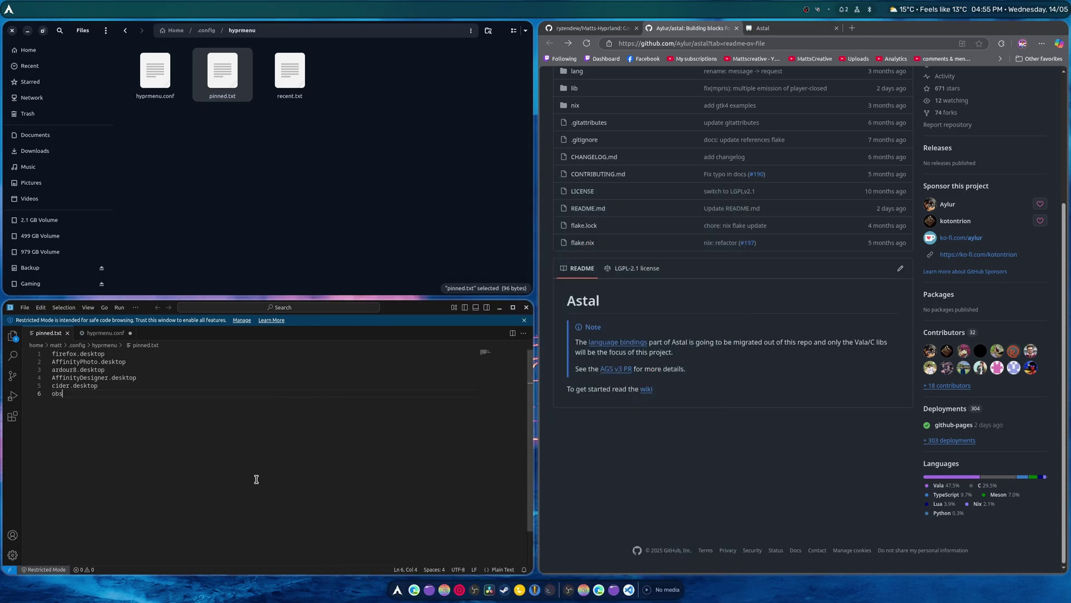
{"action": "left_click", "coordinate": [398, 590]}
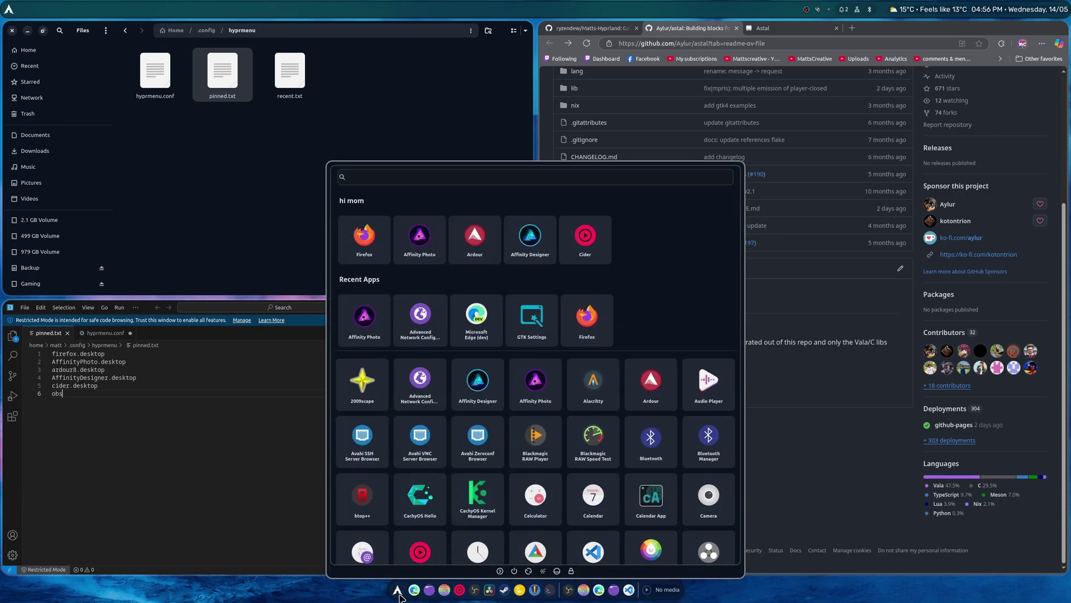
{"action": "left_click", "coordinate": [399, 593]}
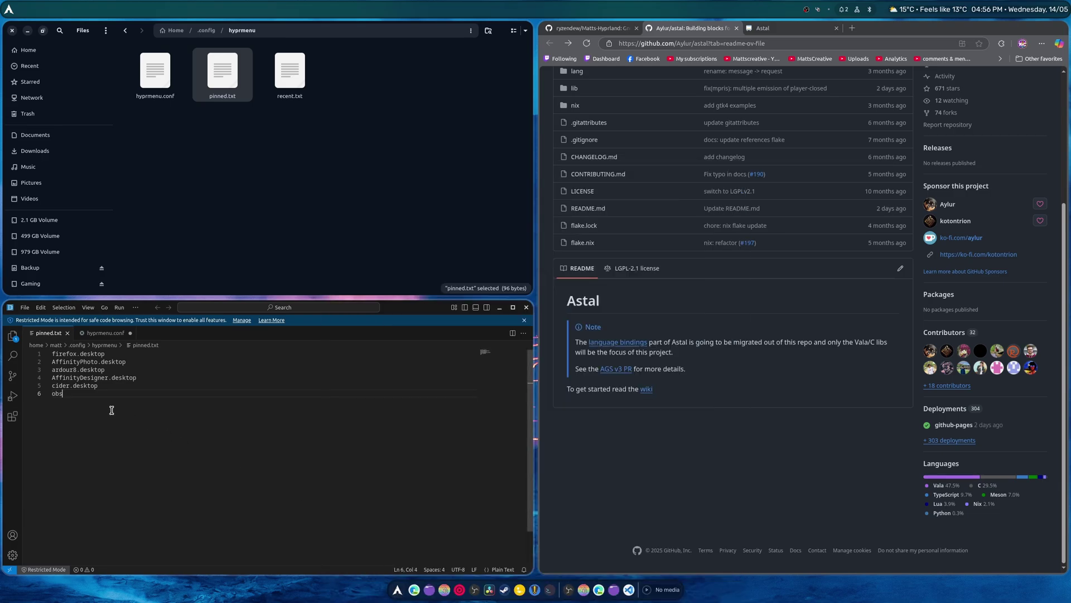
Step: Try obs-studio.desktop, save and check the launcher, then erase the entry
{"action": "type", "text": "-studio."}
{"action": "type", "text": "desktop"}
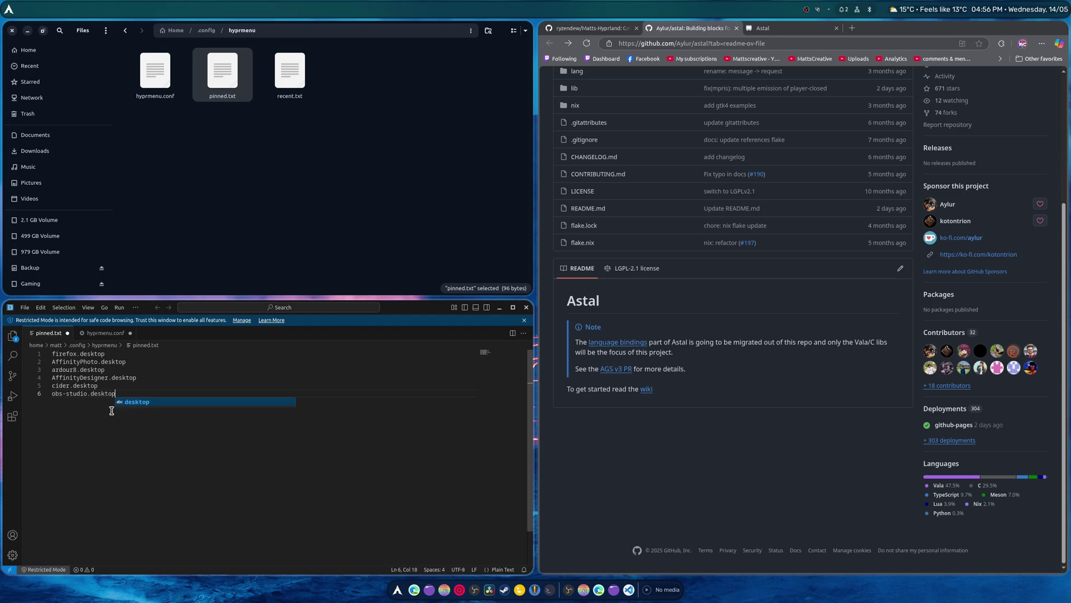
{"action": "key", "text": "ctrl+s"}
{"action": "left_click", "coordinate": [397, 590]}
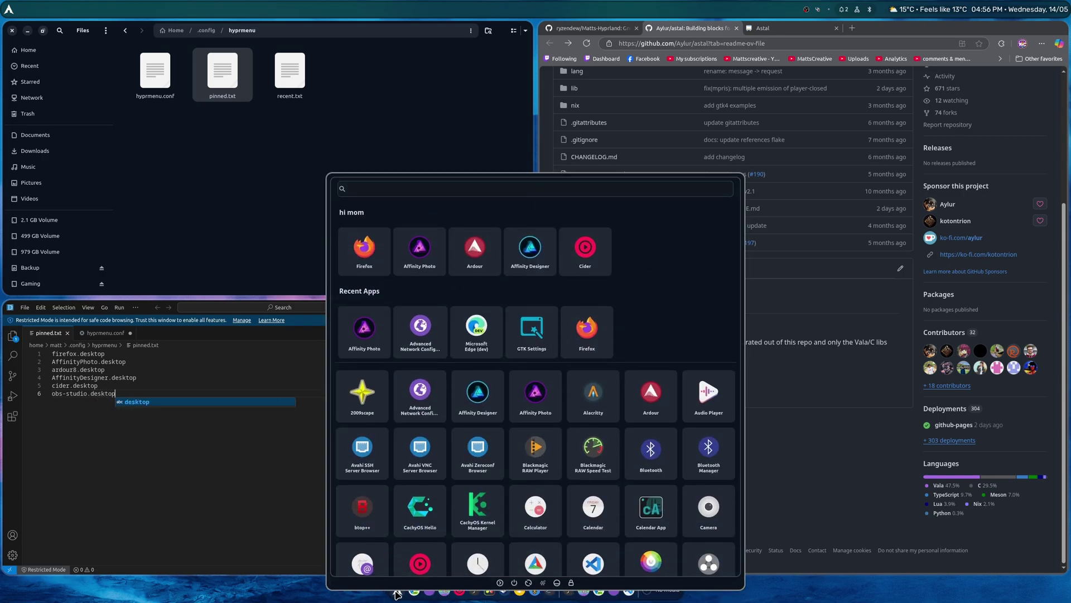
{"action": "left_click", "coordinate": [398, 591]}
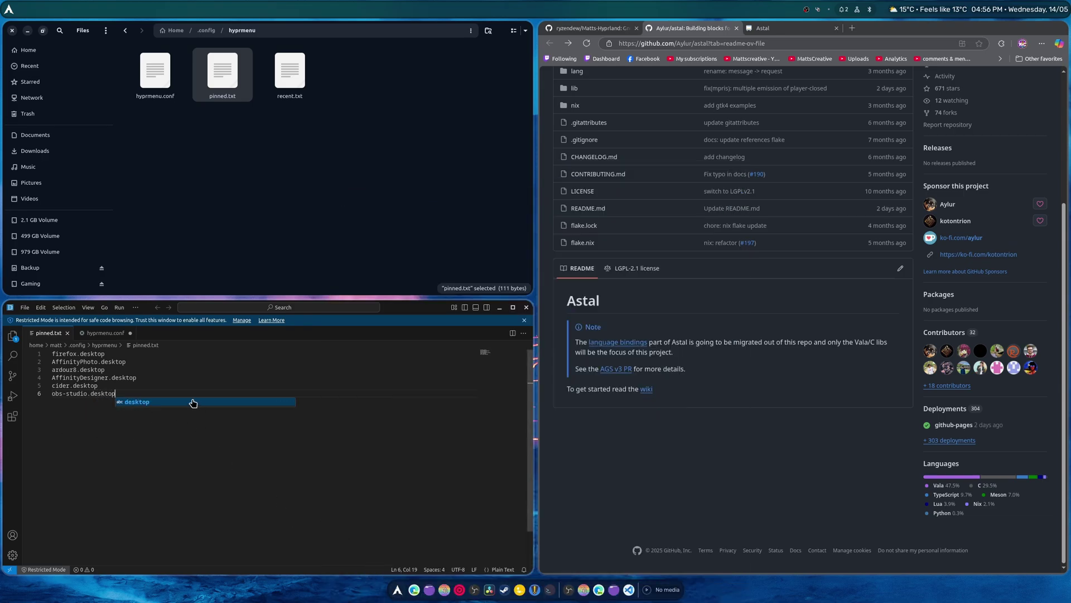
{"action": "key", "text": "BackSpace"}
{"action": "key", "text": "BackSpace"}
{"action": "key", "text": "BackSpace"}
{"action": "key", "text": "BackSpace"}
{"action": "key", "text": "BackSpace"}
{"action": "key", "text": "BackSpace"}
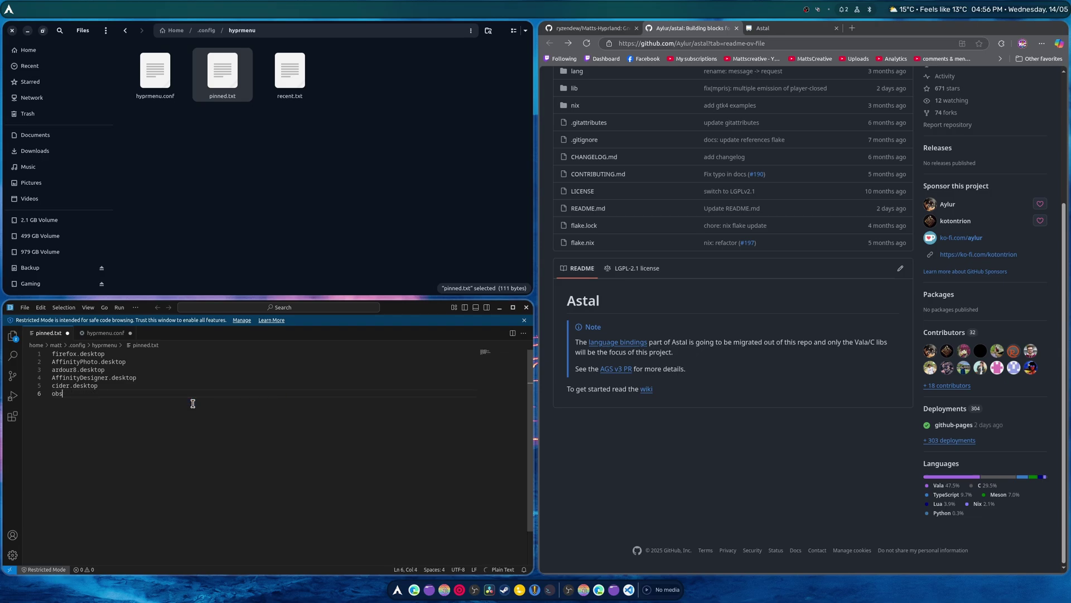
{"action": "key", "text": "BackSpace"}
{"action": "key", "text": "BackSpace"}
{"action": "key", "text": "BackSpace"}
Step: Add steam.desktop to pinned.txt, save, and check the launcher for Steam
{"action": "type", "text": ".desk"}
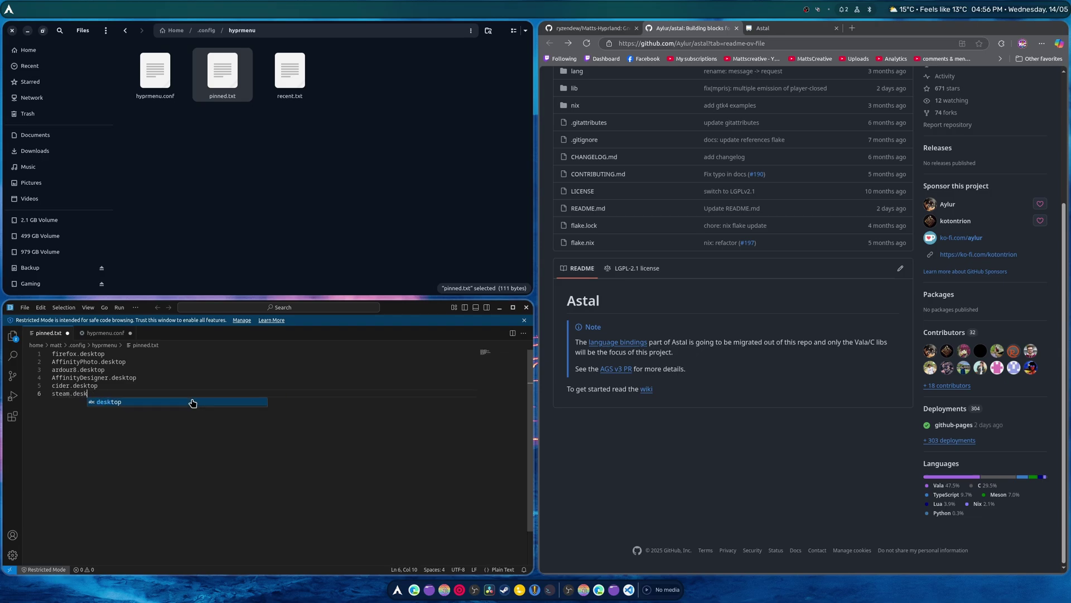
{"action": "type", "text": "top"}
{"action": "key", "text": "ctrl+s"}
{"action": "left_click", "coordinate": [397, 590]}
{"action": "left_click", "coordinate": [400, 598]}
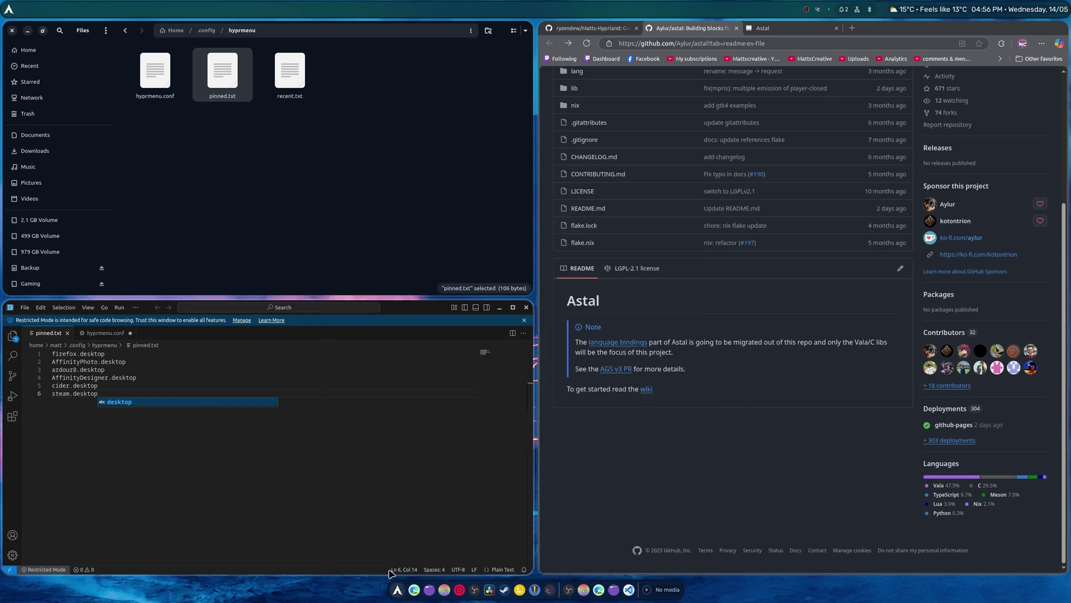
Step: Change the entry to steam-native.desktop, save, and confirm Steam (Native) is pinned
{"action": "key", "text": "BackSpace"}
{"action": "key", "text": "BackSpace"}
{"action": "key", "text": "BackSpace"}
{"action": "key", "text": "BackSpace"}
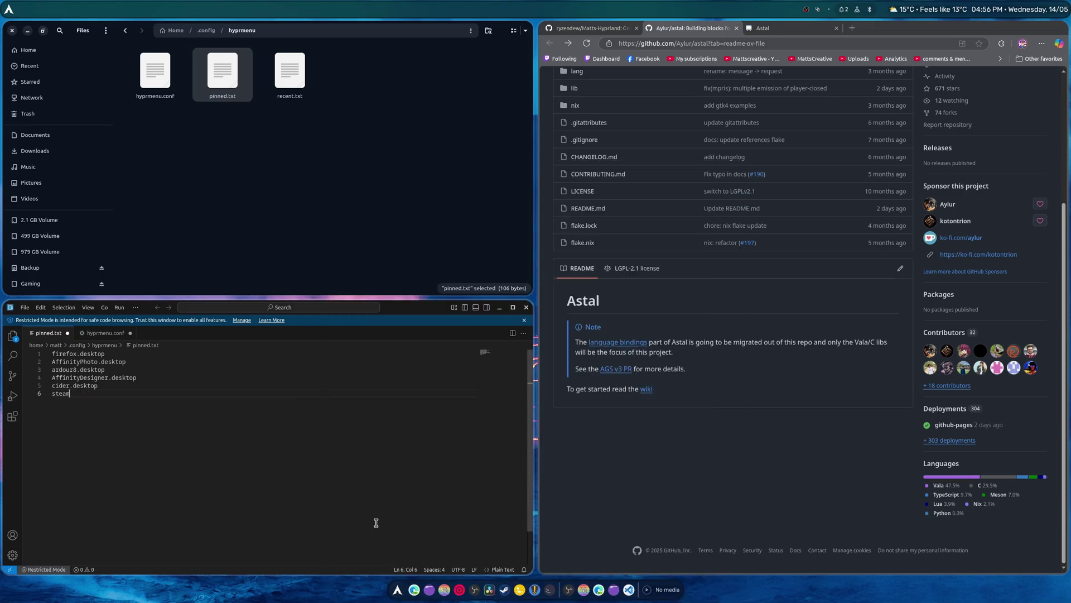
{"action": "type", "text": "-native."}
{"action": "type", "text": "desktop"}
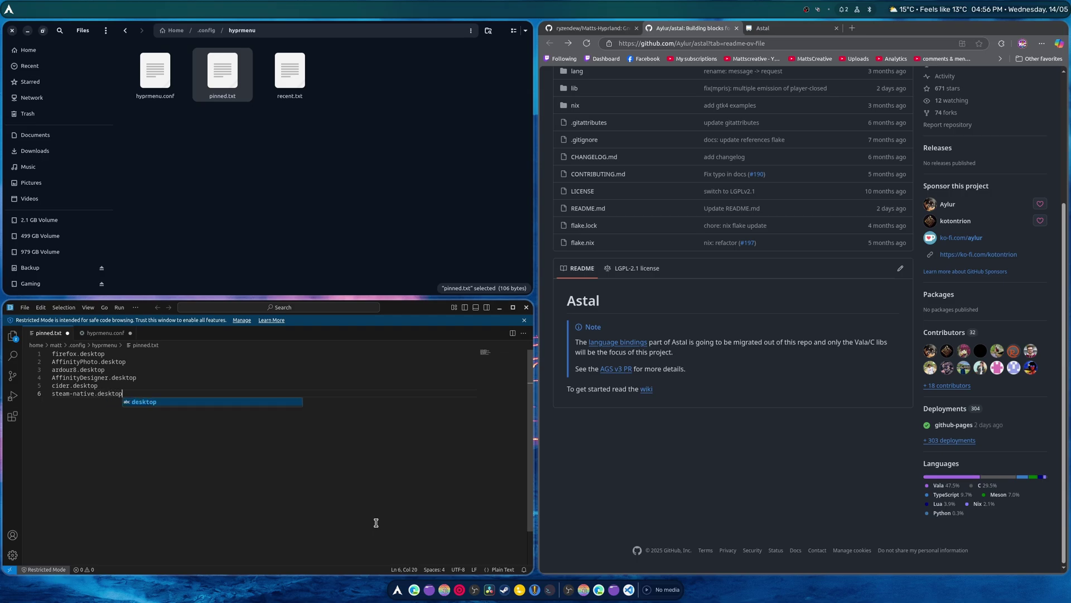
{"action": "key", "text": "ctrl+s"}
{"action": "left_click", "coordinate": [399, 590]}
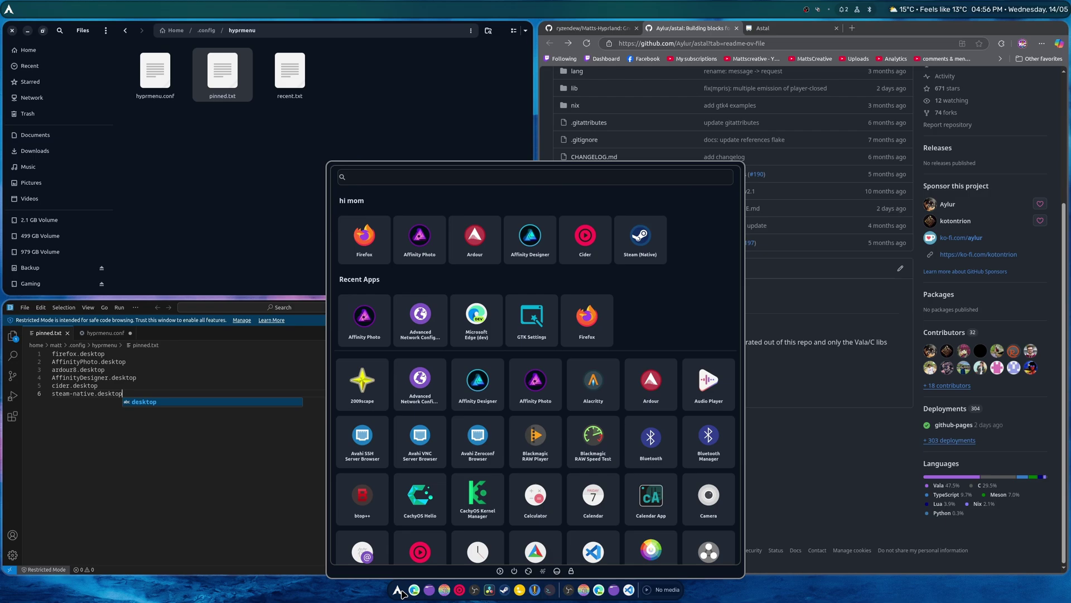
{"action": "left_click", "coordinate": [399, 591]}
Step: Add microsoft-edge-dev.desktop on line 7 and check the pinned row
{"action": "left_click", "coordinate": [165, 402]}
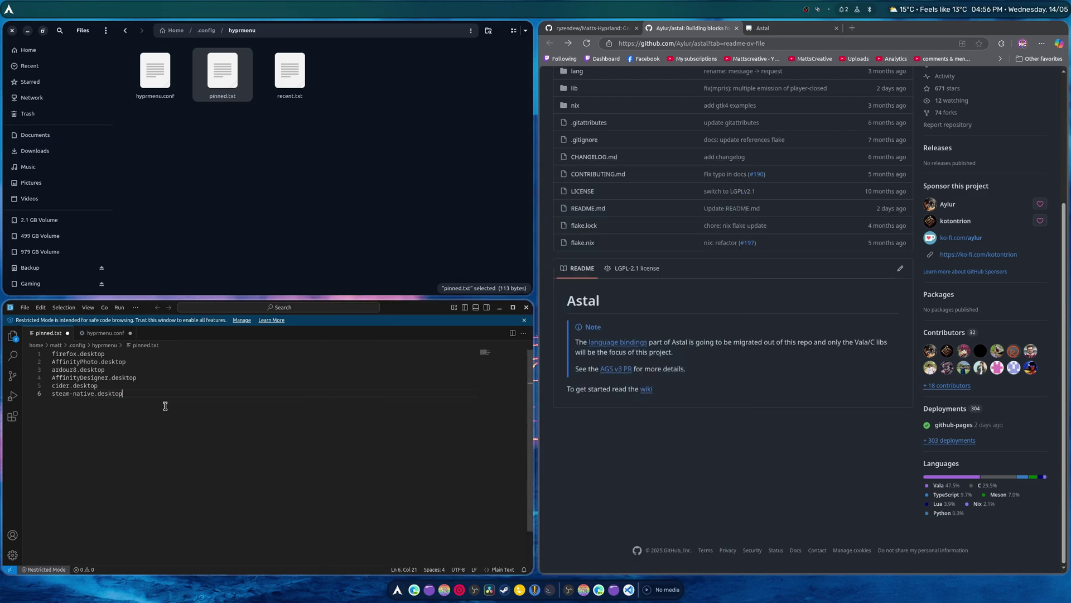
{"action": "key", "text": "Return"}
{"action": "type", "text": "-dev.d"}
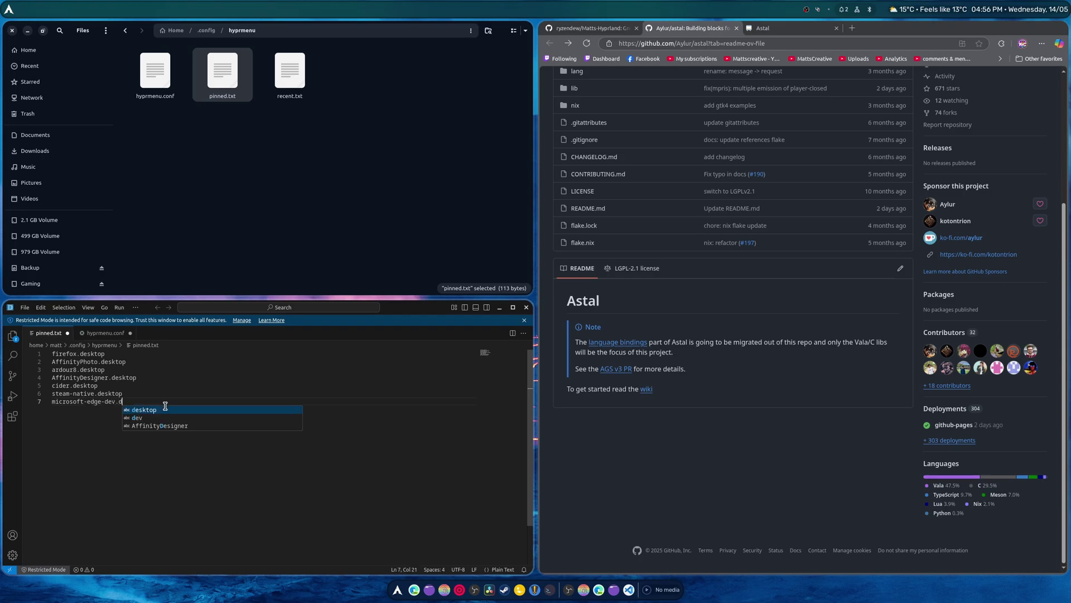
{"action": "type", "text": "esktop"}
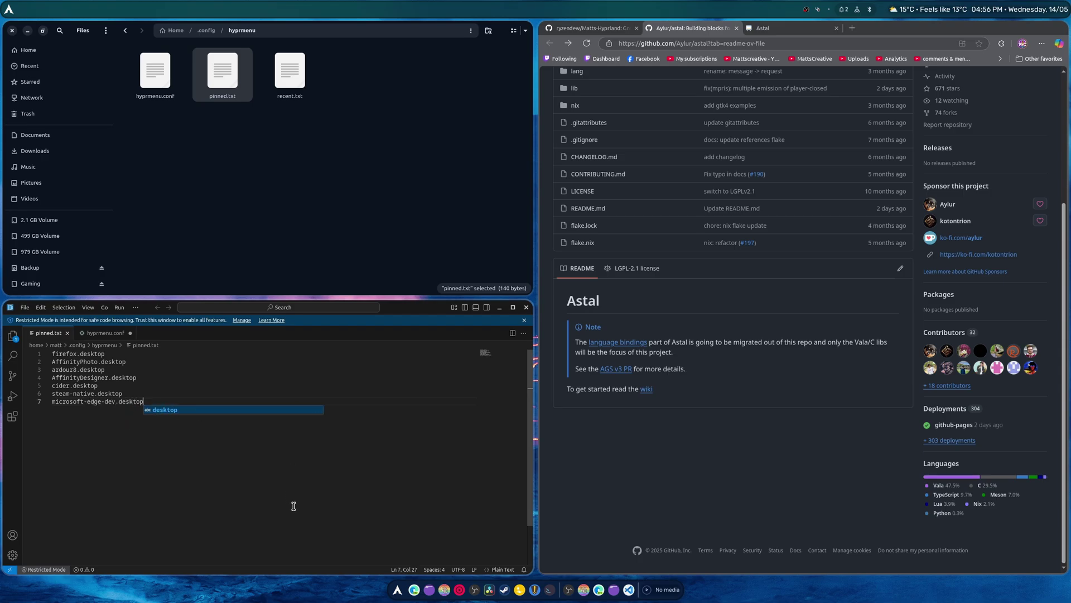
{"action": "left_click", "coordinate": [403, 595]}
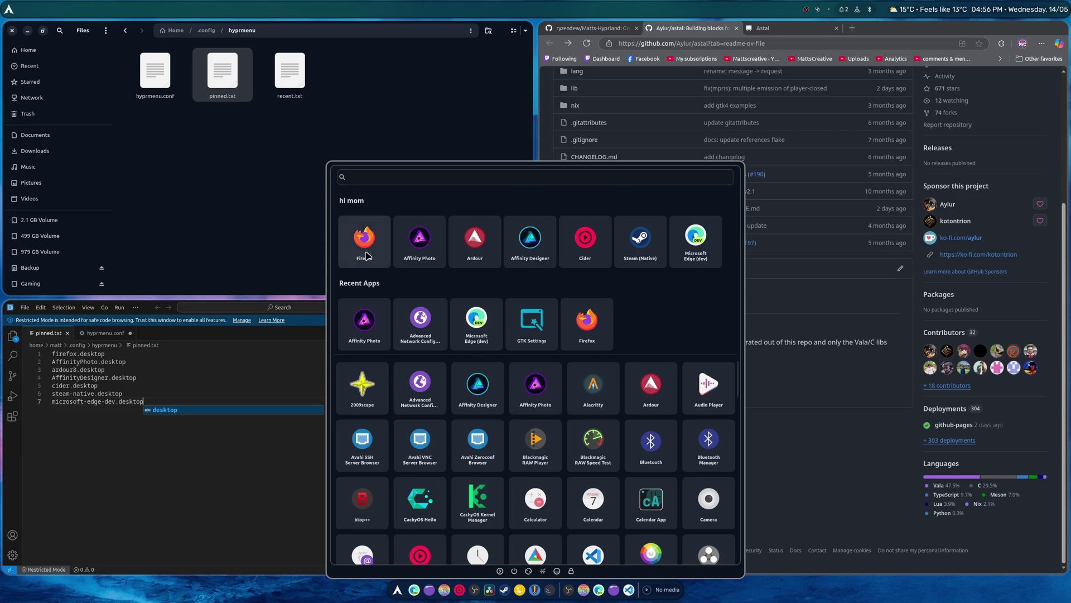
Step: Delete the firefox.desktop entry on line 1 and check the launcher
{"action": "left_click", "coordinate": [116, 357]}
{"action": "left_click_drag", "start_coordinate": [115, 357], "coordinate": [52, 353]}
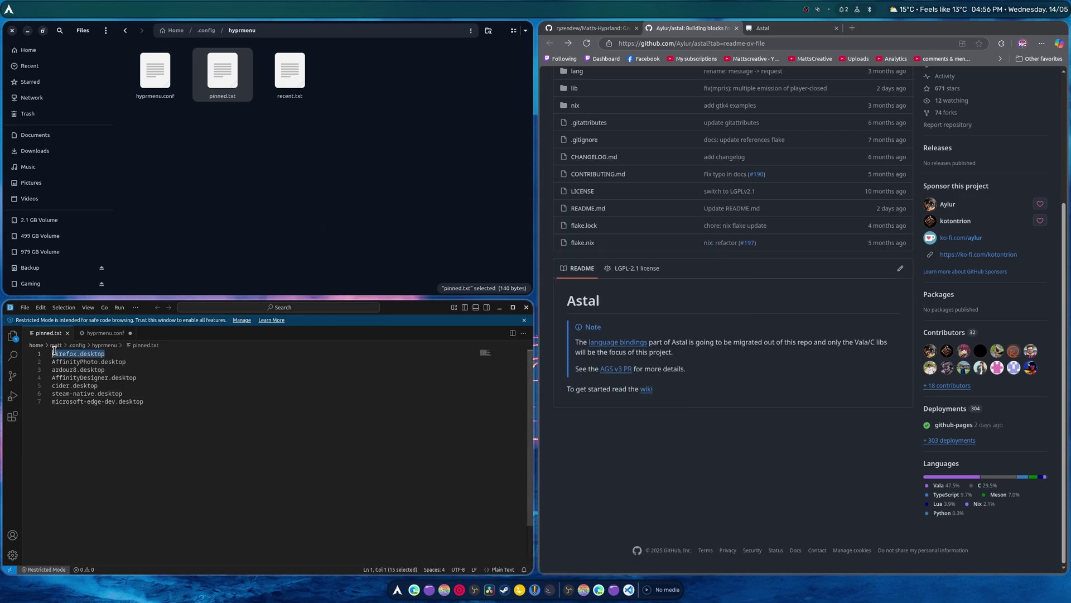
{"action": "key", "text": "BackSpace"}
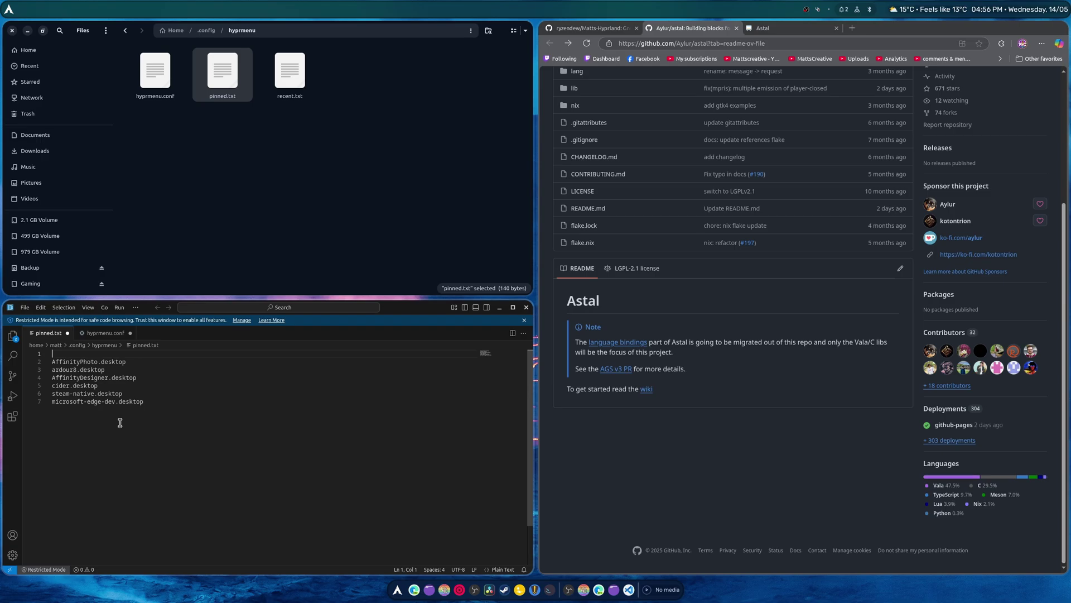
{"action": "left_click", "coordinate": [396, 593]}
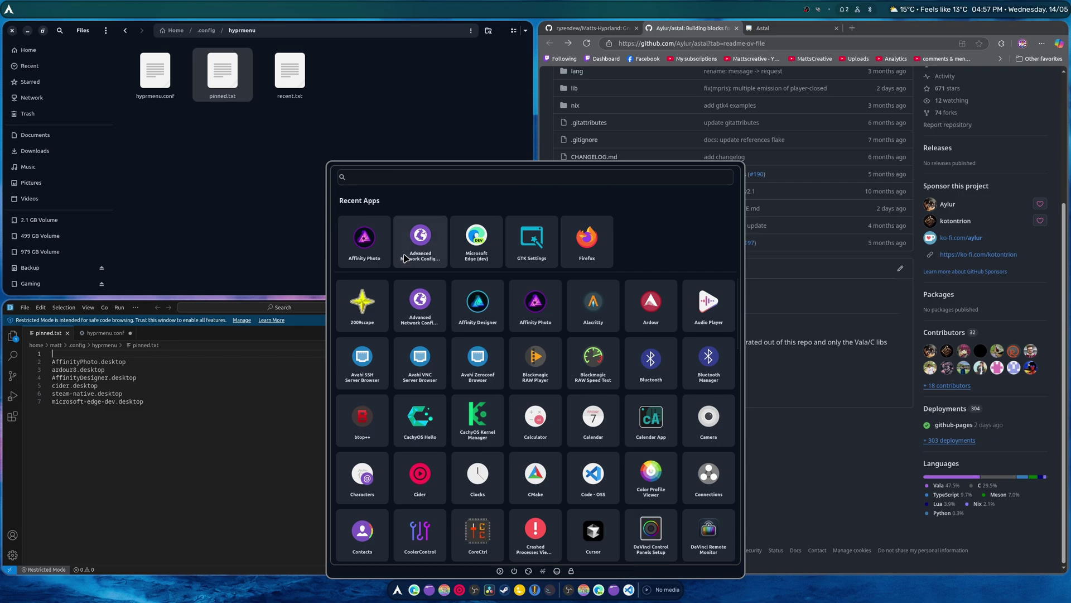
{"action": "left_click", "coordinate": [120, 439]}
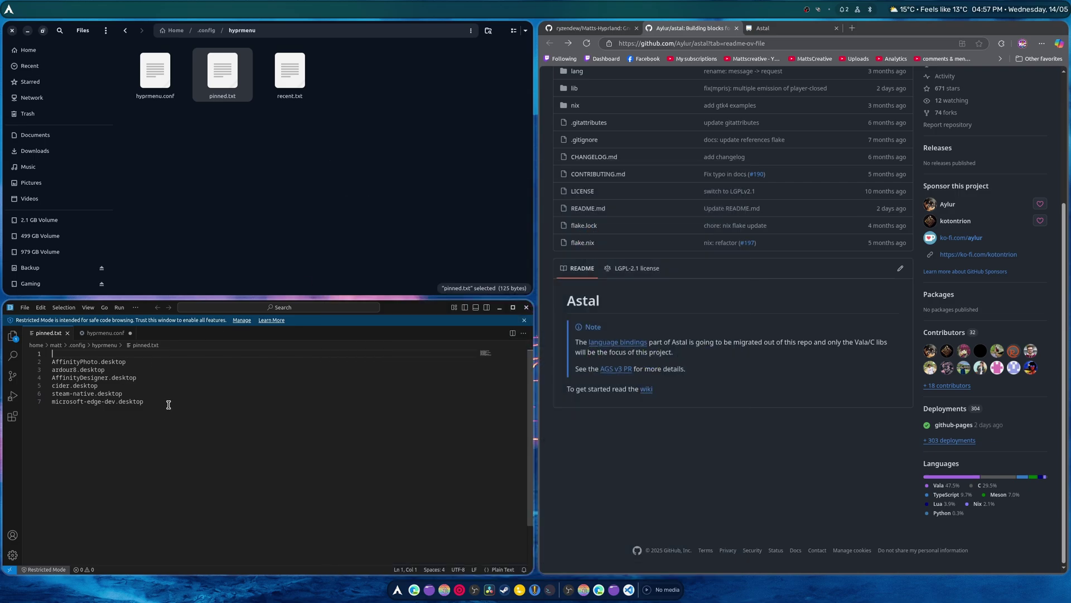
Step: Move the six remaining entries up to line 1, save, and check the pinned row
{"action": "left_click_drag", "start_coordinate": [168, 404], "coordinate": [56, 362]}
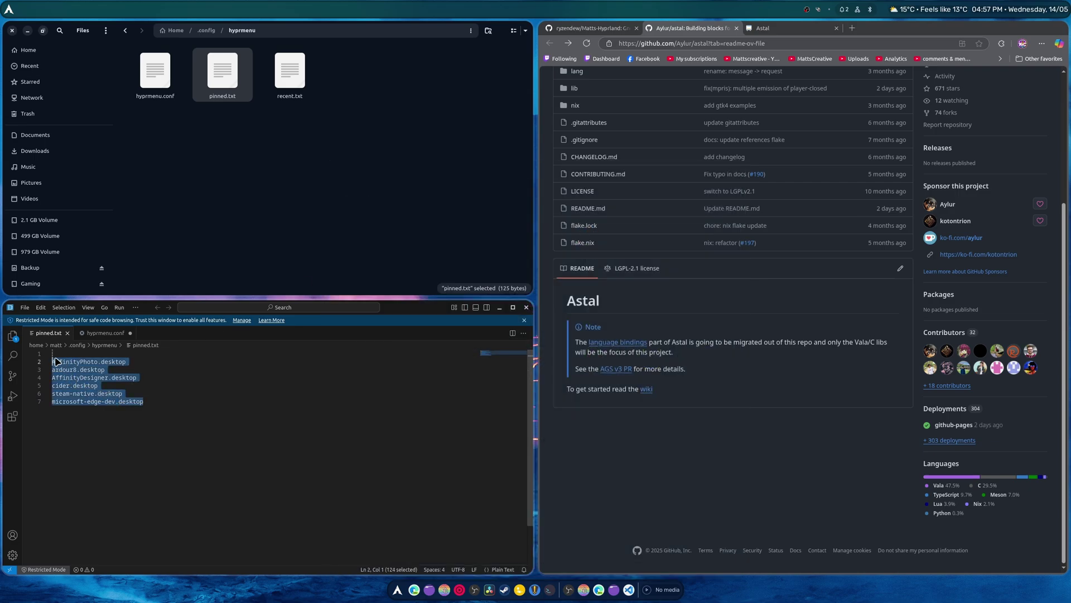
{"action": "key", "text": "alt+Up"}
{"action": "key", "text": "ctrl+s"}
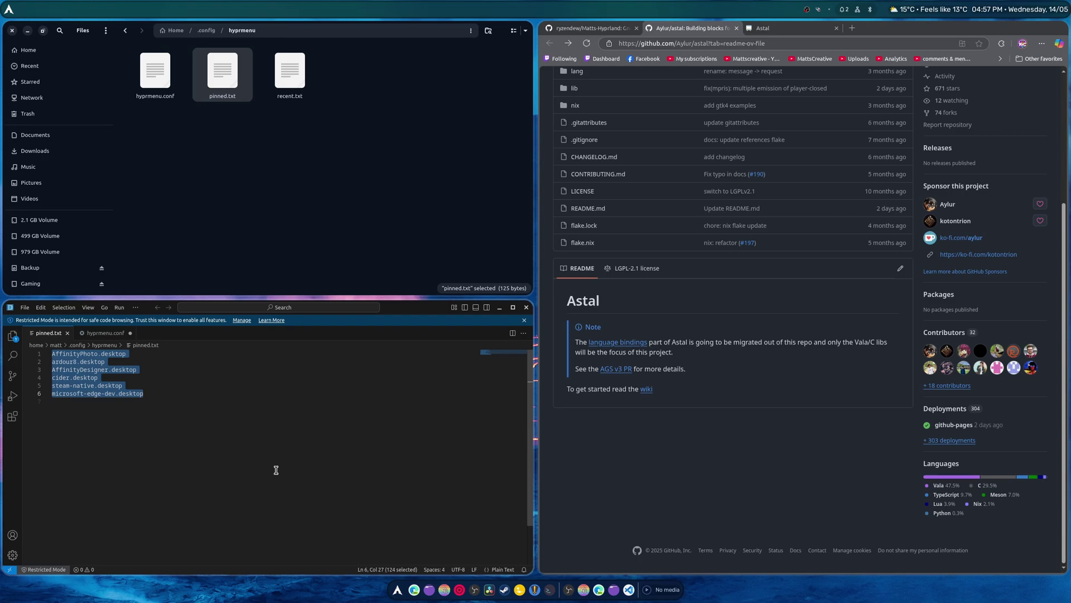
{"action": "left_click", "coordinate": [398, 591]}
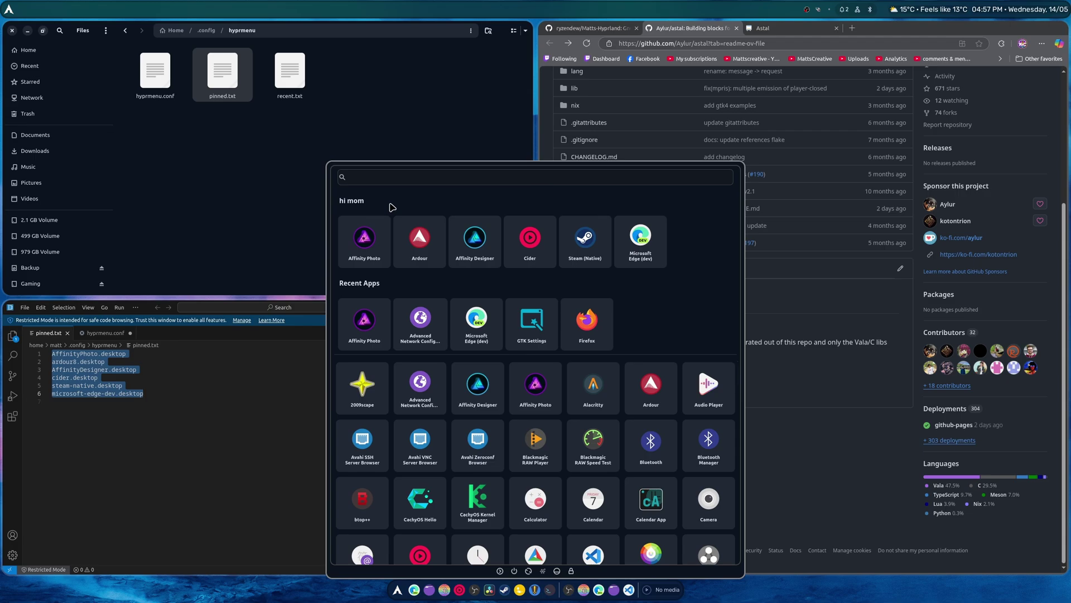
{"action": "left_click", "coordinate": [218, 164]}
Step: Open hyprmenu.conf from the Files window in VS Code
{"action": "right_click", "coordinate": [167, 84]}
{"action": "left_click", "coordinate": [315, 241]}
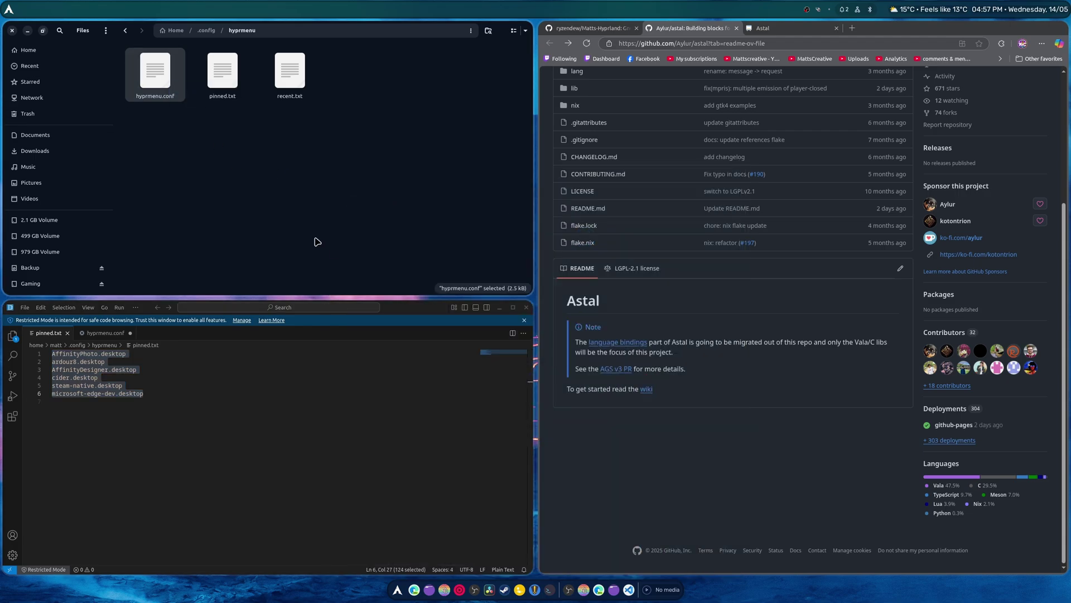
{"action": "key", "text": "Return"}
{"action": "scroll", "coordinate": [167, 497], "scroll_direction": "down", "scroll_amount": 10}
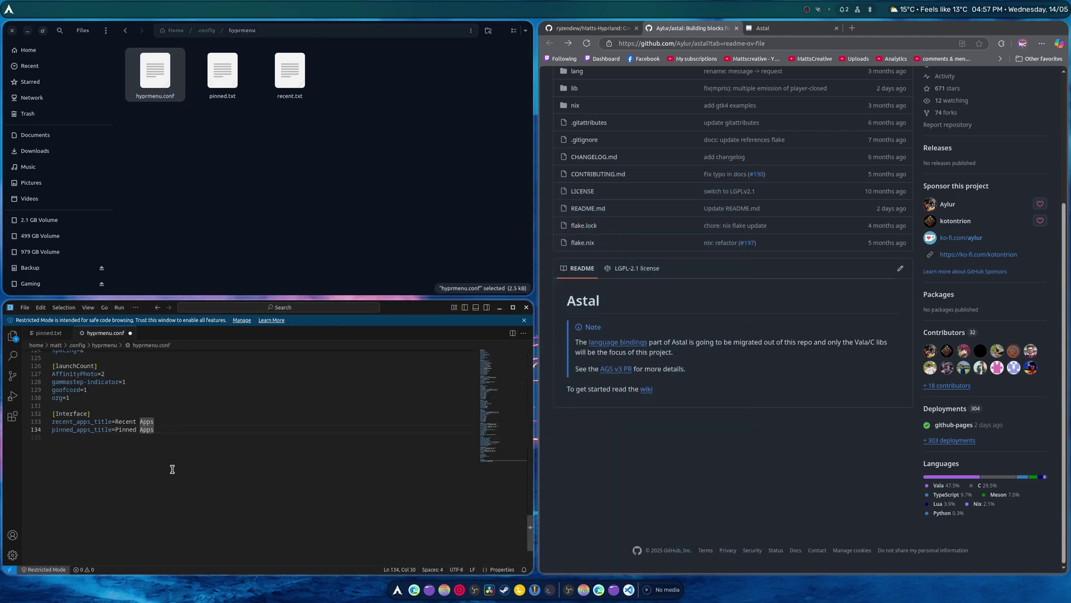
Step: Save hyprmenu.conf, check the launcher's section titles, and open recent.txt
{"action": "left_click", "coordinate": [25, 307]}
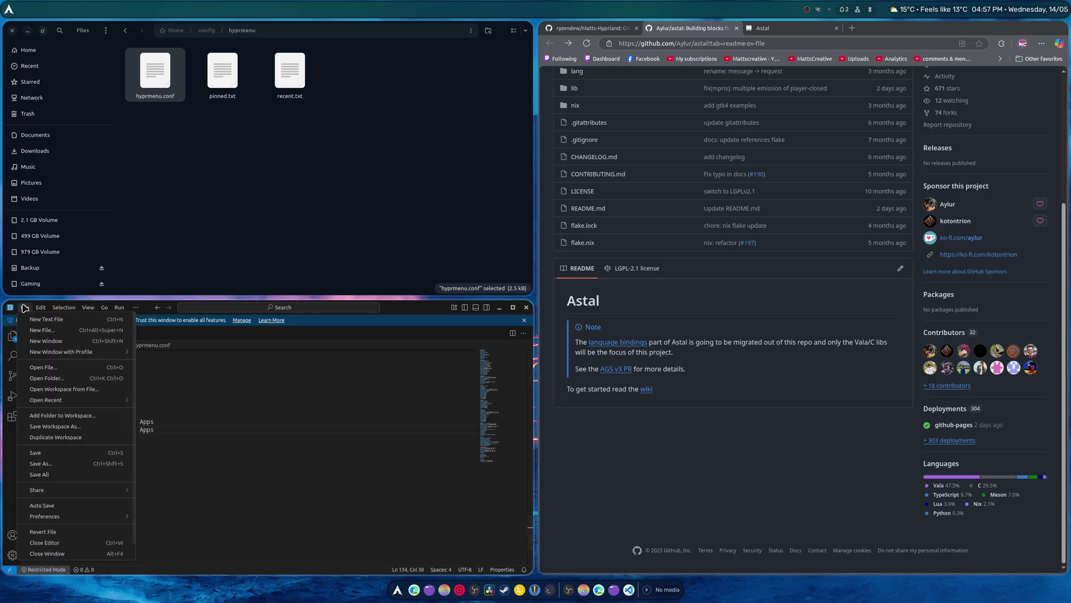
{"action": "left_click", "coordinate": [72, 453]}
{"action": "left_click", "coordinate": [401, 590]}
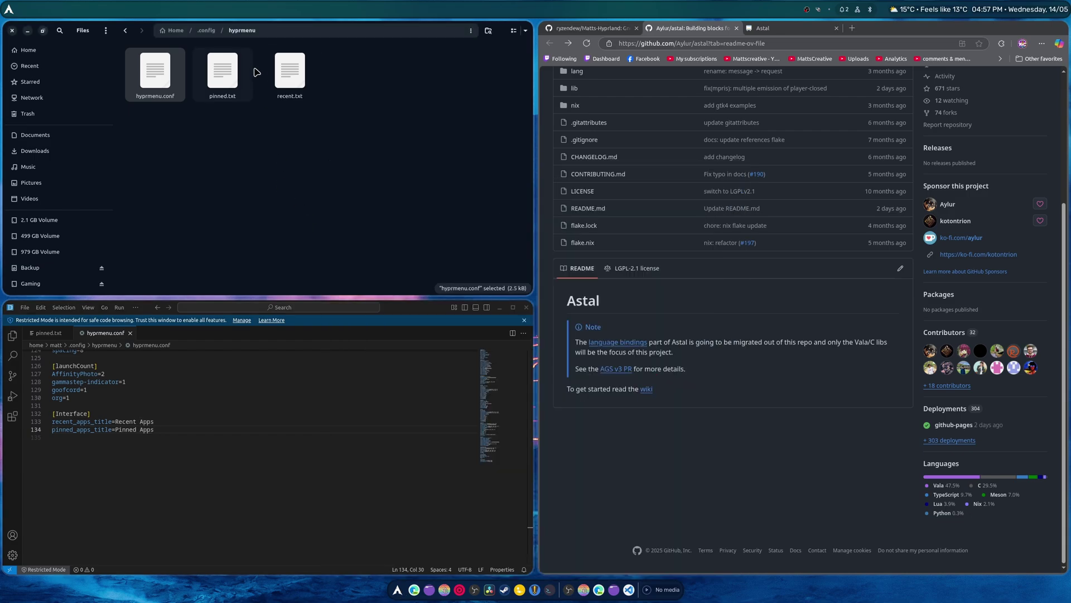
{"action": "right_click", "coordinate": [285, 72]}
{"action": "left_click", "coordinate": [302, 87]}
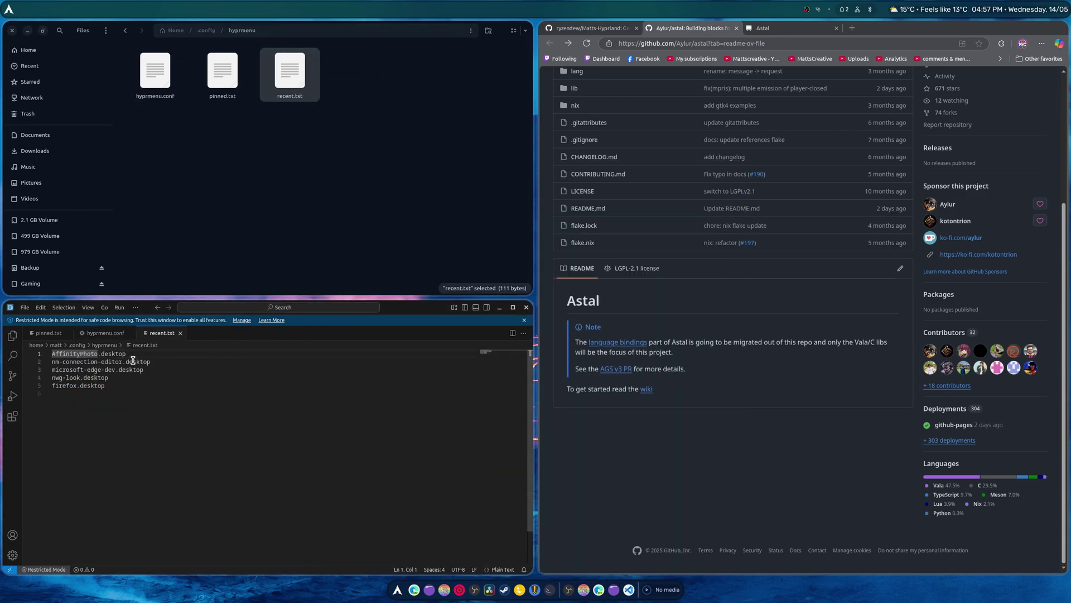
Step: Insert a blank line at the top of recent.txt, save, and check the launcher
{"action": "key", "text": "Return"}
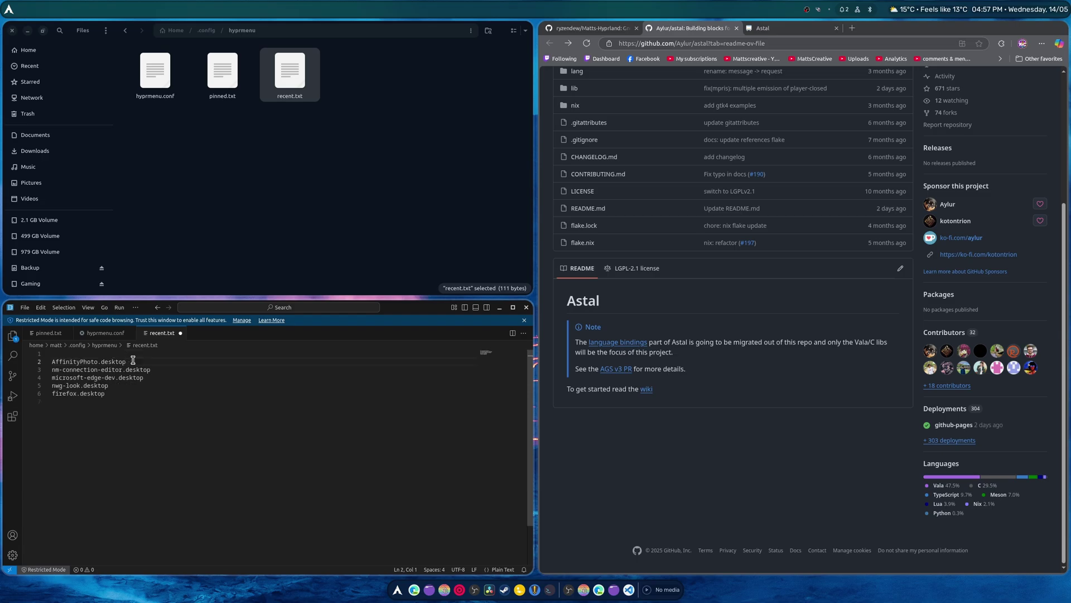
{"action": "key", "text": "ctrl+s"}
{"action": "left_click", "coordinate": [404, 592]}
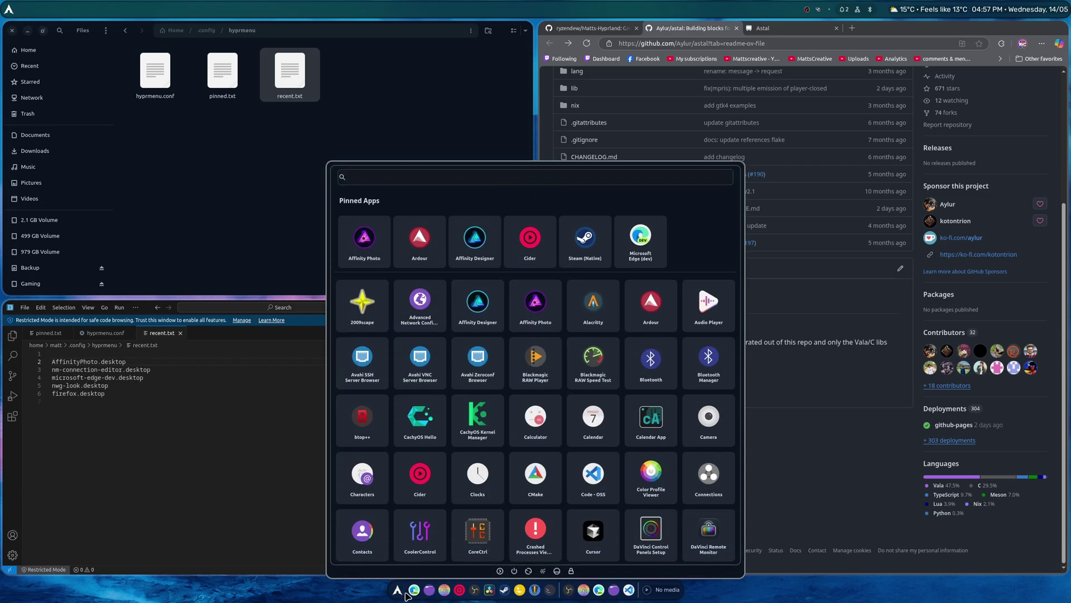
{"action": "left_click", "coordinate": [406, 596]}
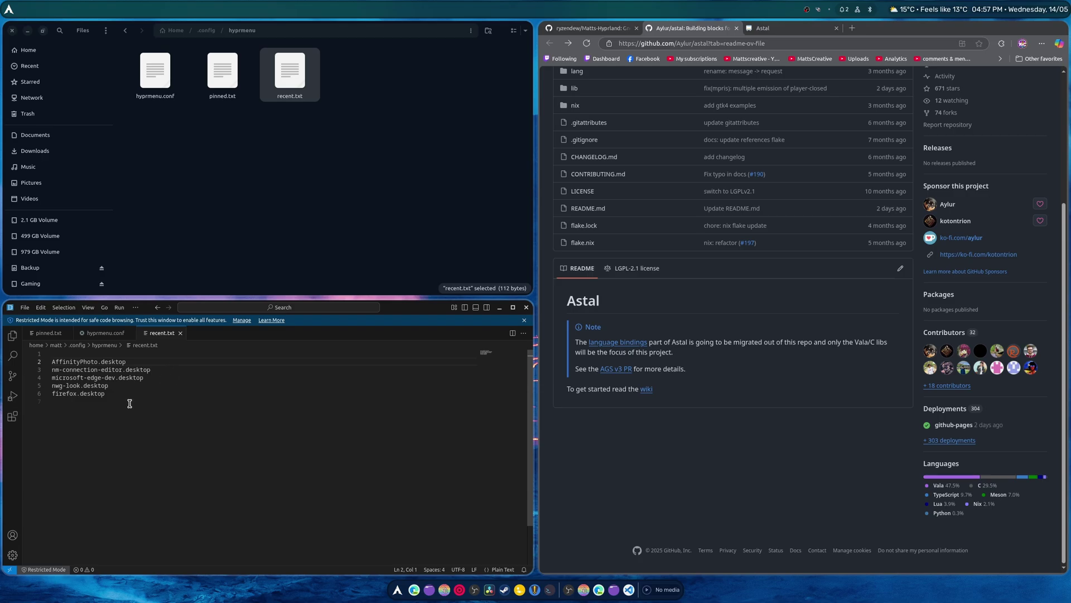
Step: Delete all recent.txt entries, save, confirm Recent Apps is gone, and return to hyprmenu.conf
{"action": "left_click_drag", "start_coordinate": [129, 402], "coordinate": [34, 370]}
{"action": "key", "text": "BackSpace"}
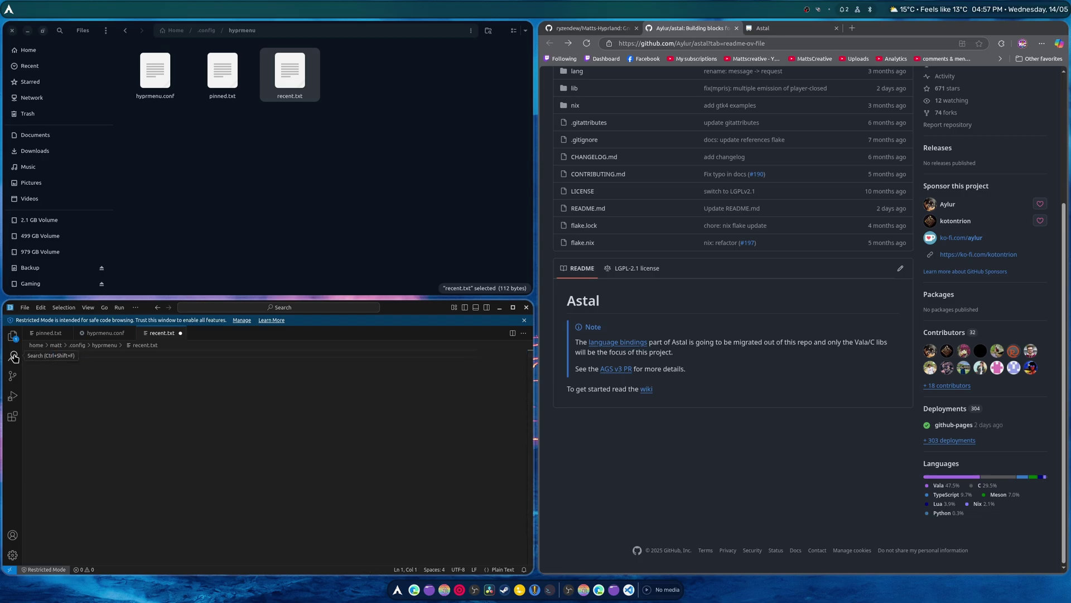
{"action": "key", "text": "ctrl+s"}
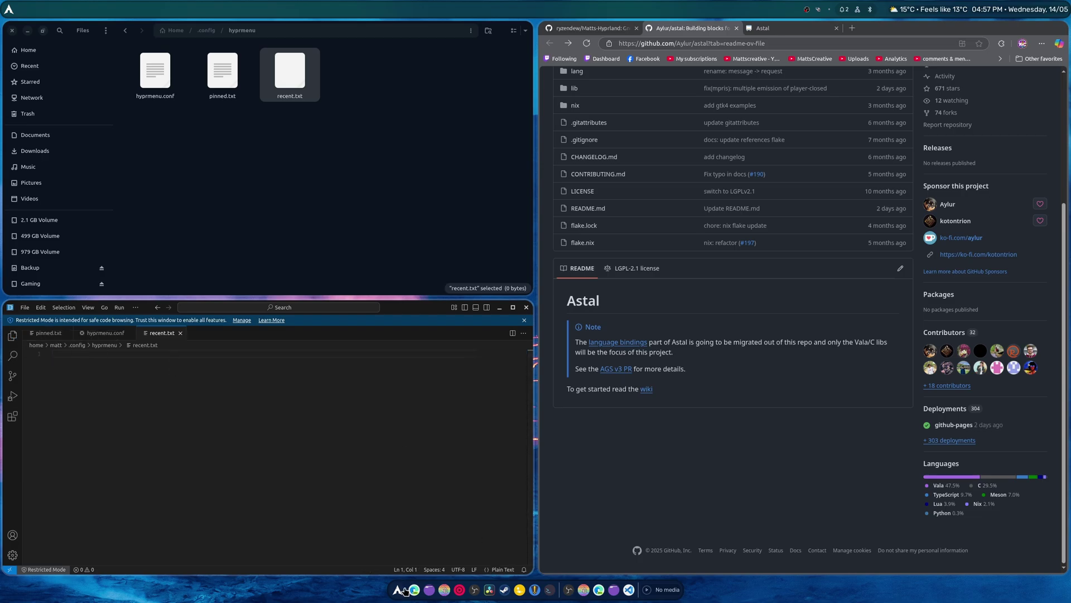
{"action": "left_click", "coordinate": [399, 589]}
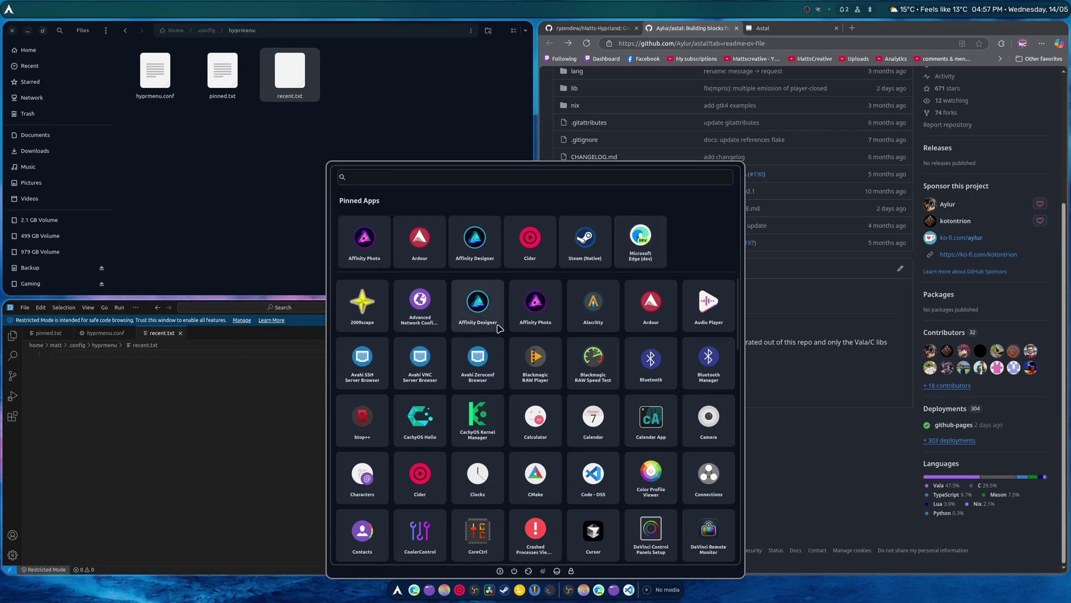
{"action": "left_click", "coordinate": [143, 428]}
{"action": "left_click", "coordinate": [59, 334]}
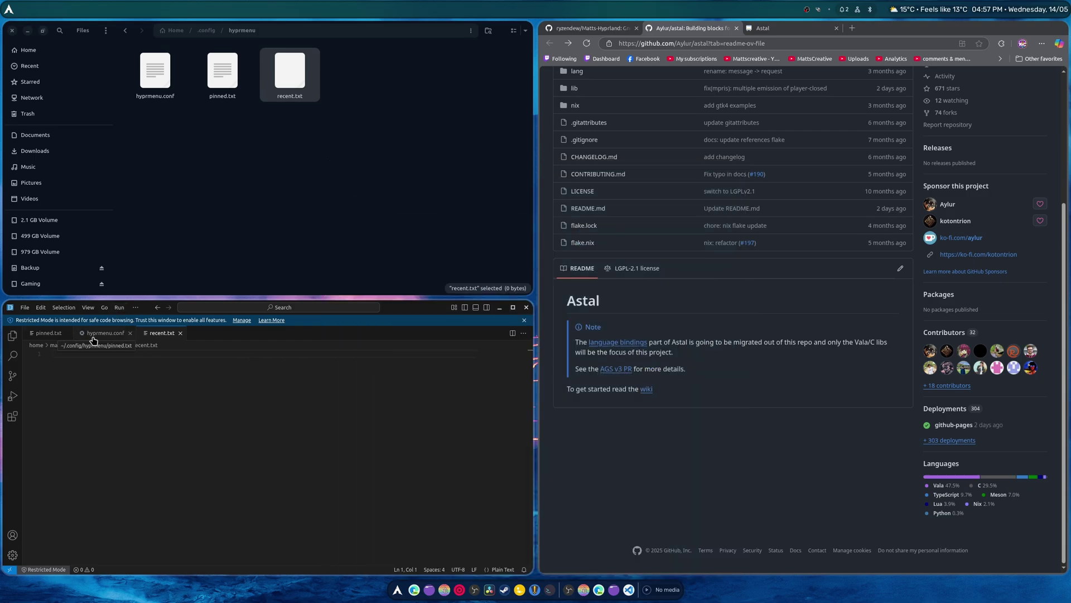
{"action": "left_click", "coordinate": [102, 334]}
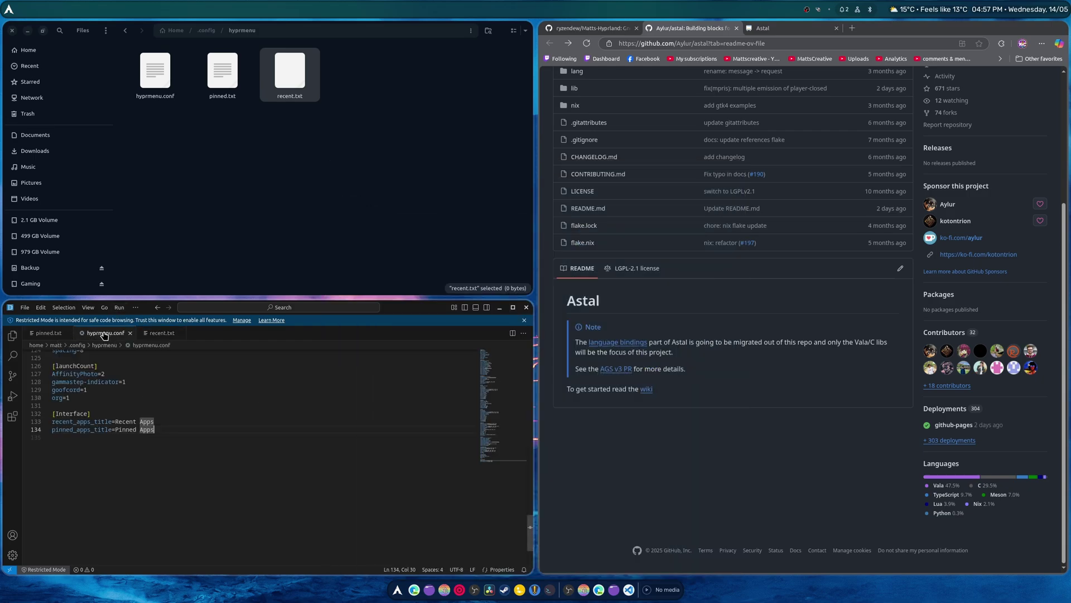
Step: Add a trial ptyxis.desktop entry on line 7 of pinned.txt, checking the launcher
{"action": "left_click", "coordinate": [50, 333]}
{"action": "left_click", "coordinate": [158, 401]}
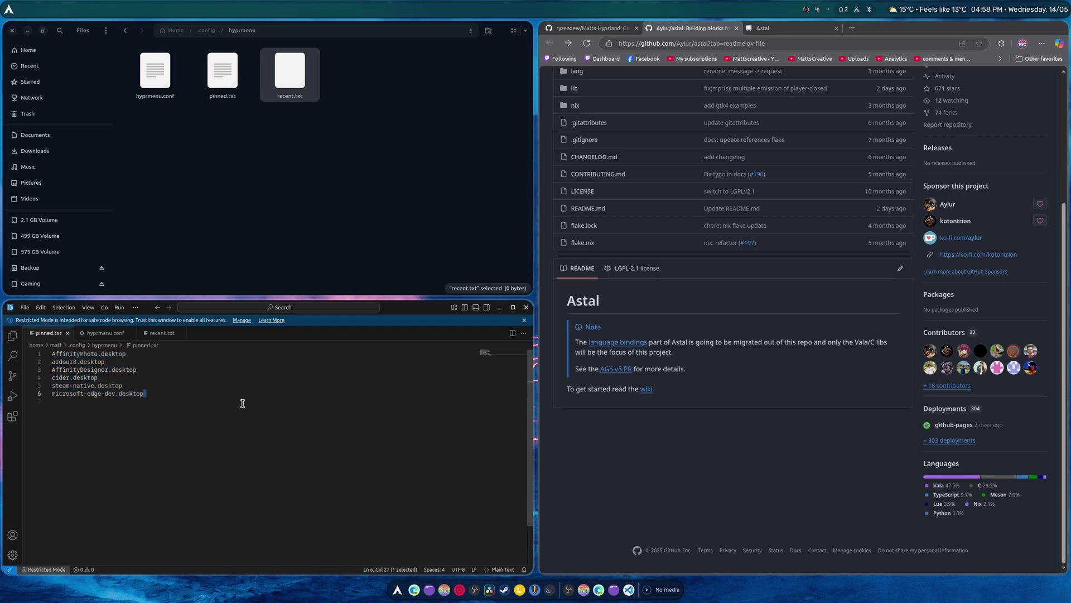
{"action": "key", "text": "Return"}
{"action": "type", "text": "pt"}
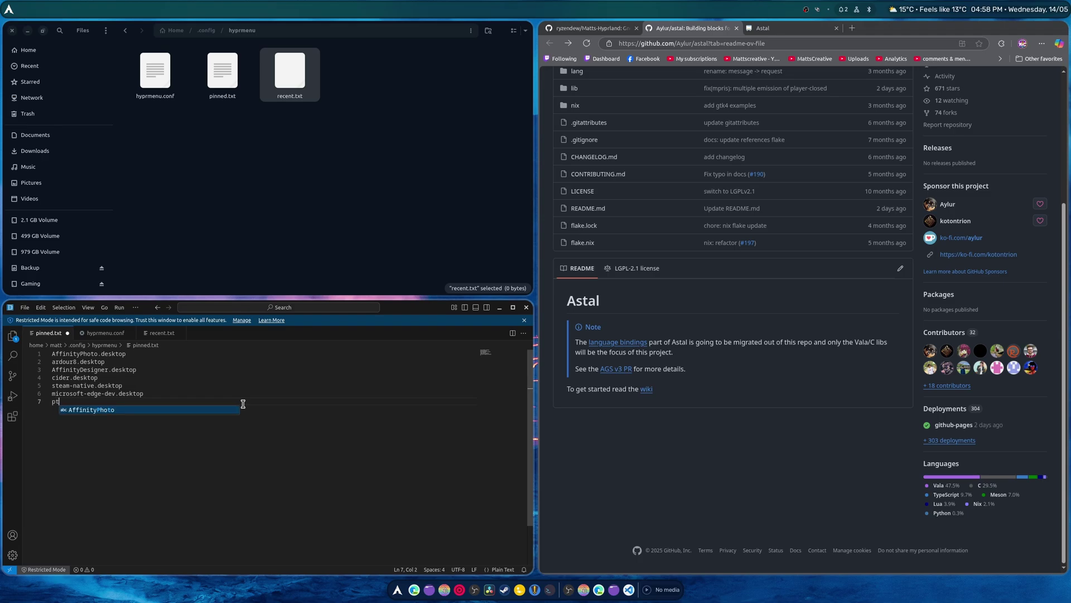
{"action": "type", "text": "yxis"}
{"action": "key", "text": "ctrl+s"}
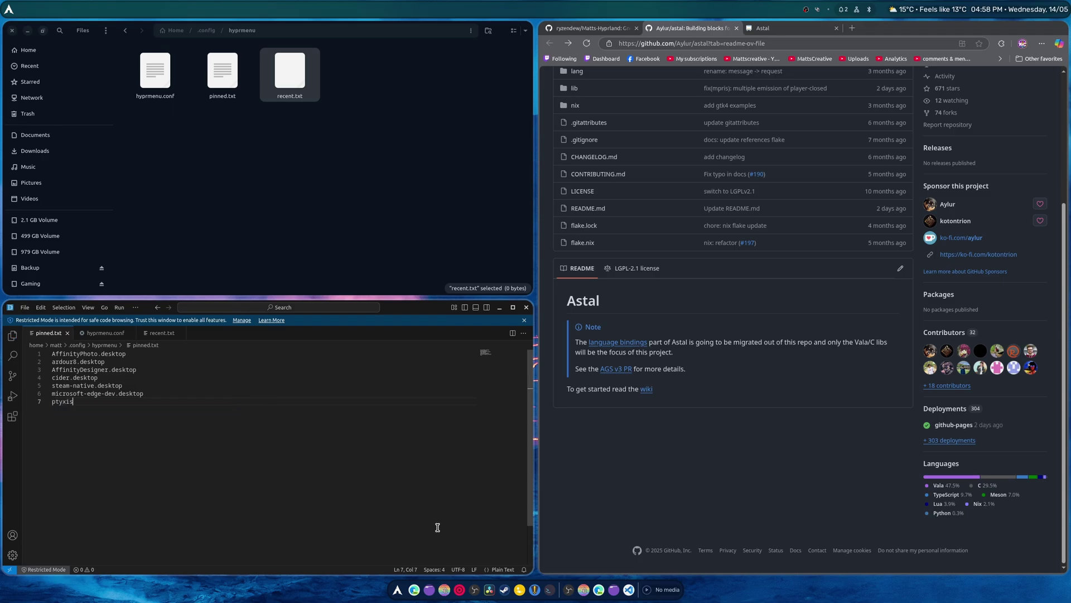
{"action": "left_click", "coordinate": [398, 591]}
{"action": "left_click", "coordinate": [398, 591]}
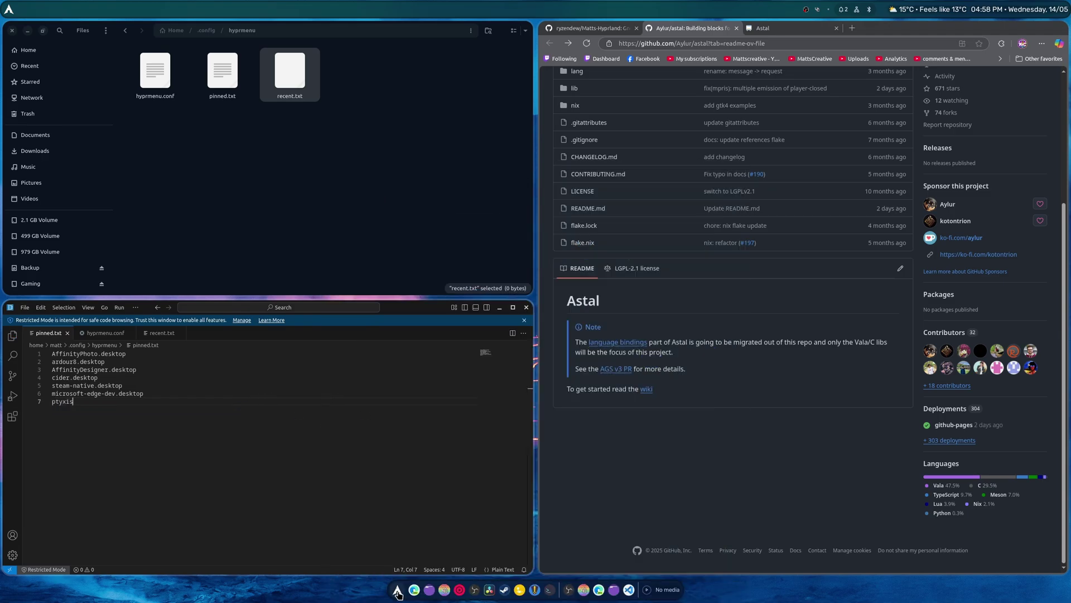
{"action": "type", "text": ".desktop"}
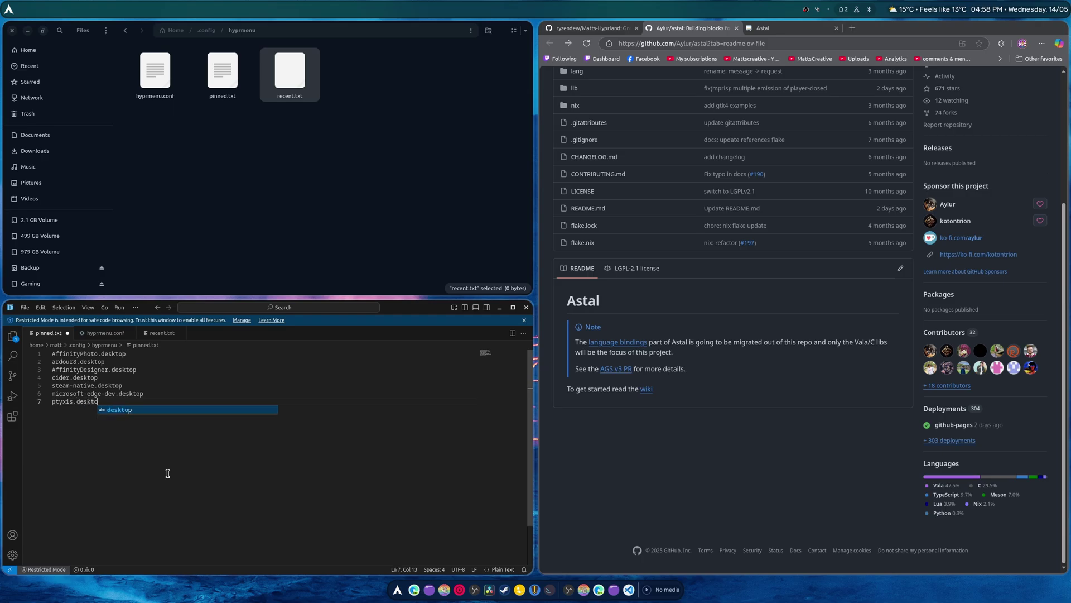
{"action": "key", "text": "ctrl+s"}
{"action": "left_click", "coordinate": [398, 589]}
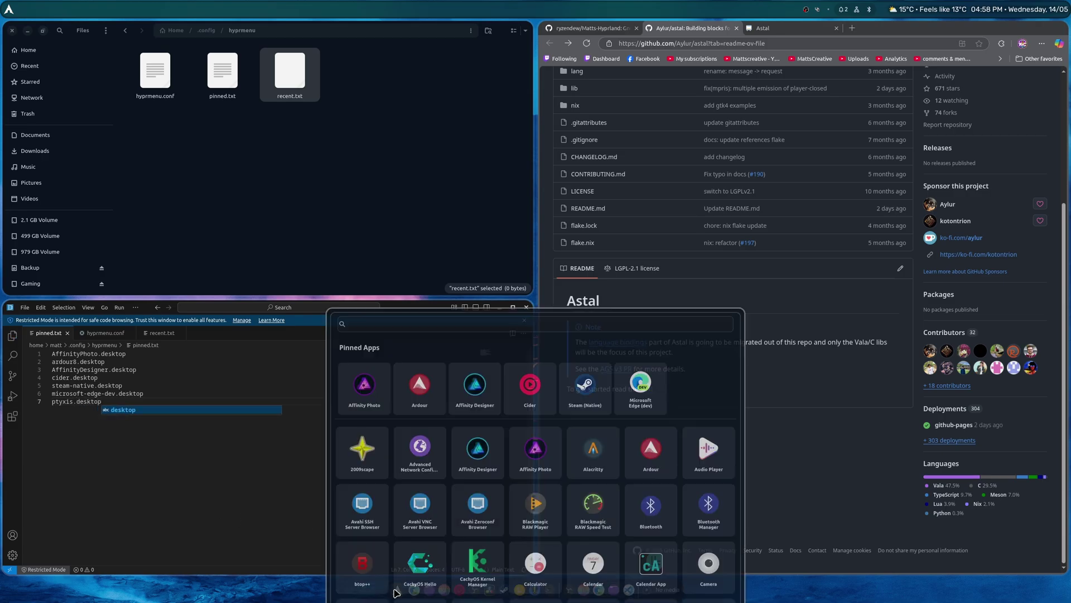
{"action": "left_click", "coordinate": [398, 590]}
Step: Replace it with lutris.desktop, save and check the launcher, then erase the line
{"action": "key", "text": "BackSpace"}
{"action": "key", "text": "BackSpace"}
{"action": "key", "text": "BackSpace"}
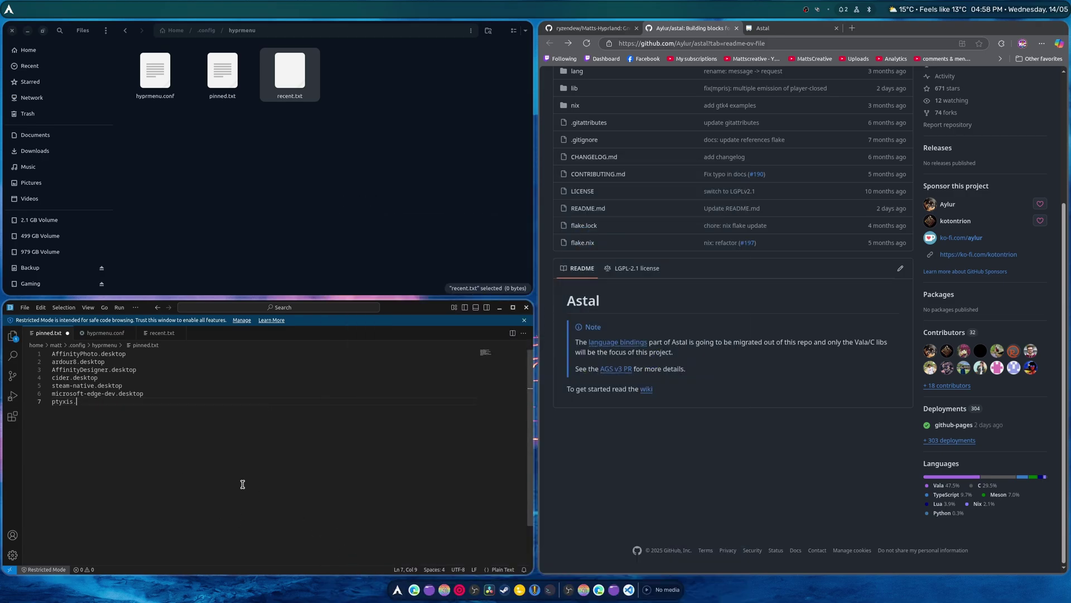
{"action": "key", "text": "BackSpace"}
{"action": "key", "text": "BackSpace"}
{"action": "key", "text": "BackSpace"}
{"action": "key", "text": "BackSpace"}
{"action": "key", "text": "BackSpace"}
{"action": "type", "text": "tris.d"}
{"action": "type", "text": "esktop"}
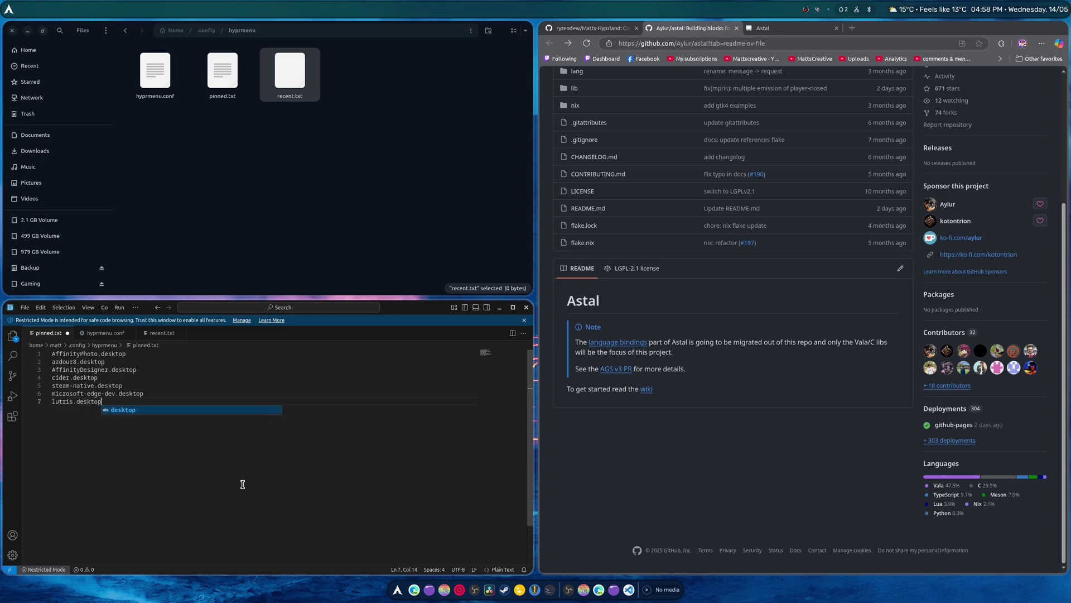
{"action": "key", "text": "ctrl+s"}
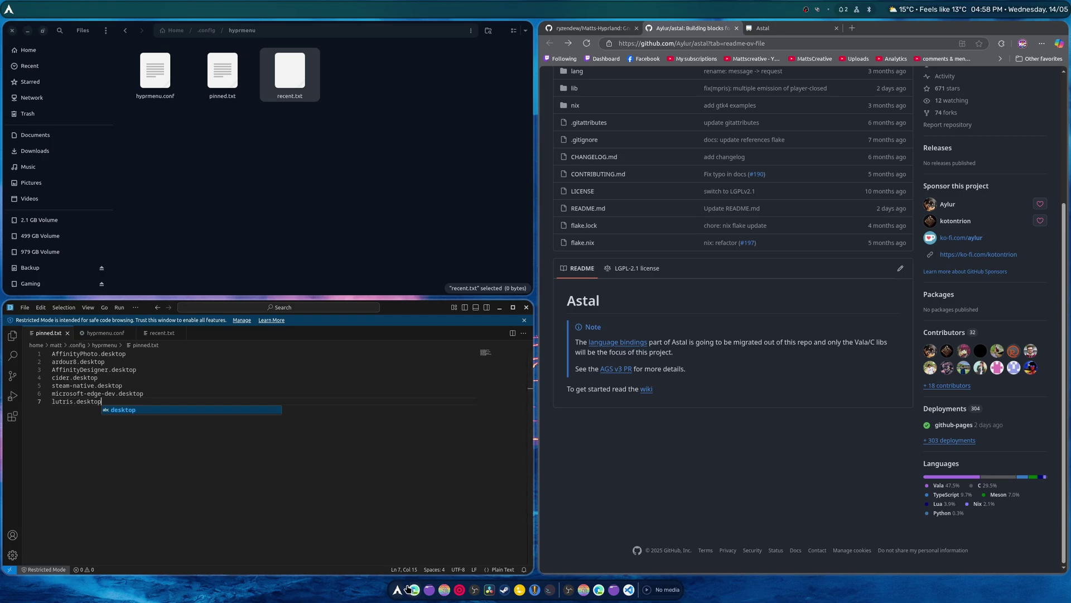
{"action": "left_click", "coordinate": [398, 589]}
{"action": "left_click", "coordinate": [406, 587]}
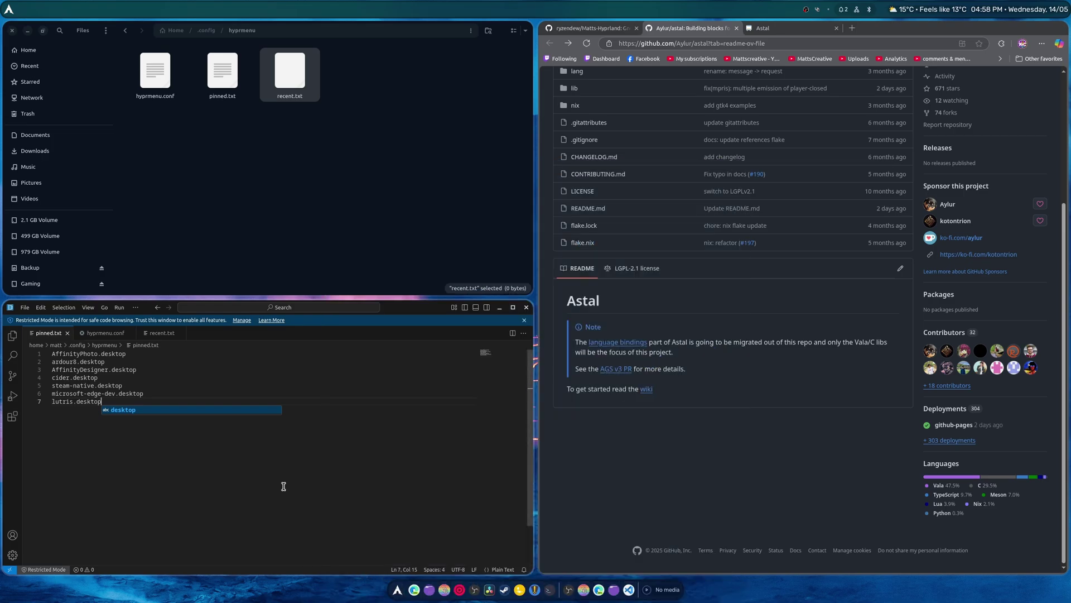
{"action": "key", "text": "BackSpace"}
{"action": "key", "text": "BackSpace"}
{"action": "key", "text": "BackSpace"}
{"action": "key", "text": "BackSpace"}
{"action": "key", "text": "BackSpace"}
{"action": "key", "text": "BackSpace"}
{"action": "key", "text": "BackSpace"}
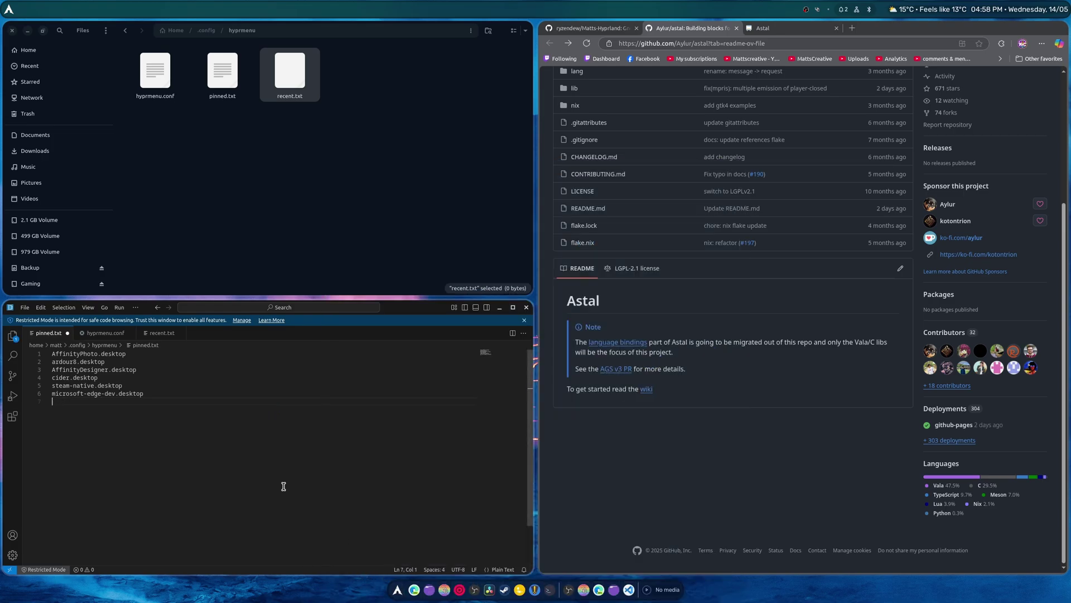
{"action": "key", "text": "BackSpace"}
Step: Close VS Code and Files, then open HyprMenu and view the Alacritty and Ardour pin options
{"action": "left_click", "coordinate": [526, 306]}
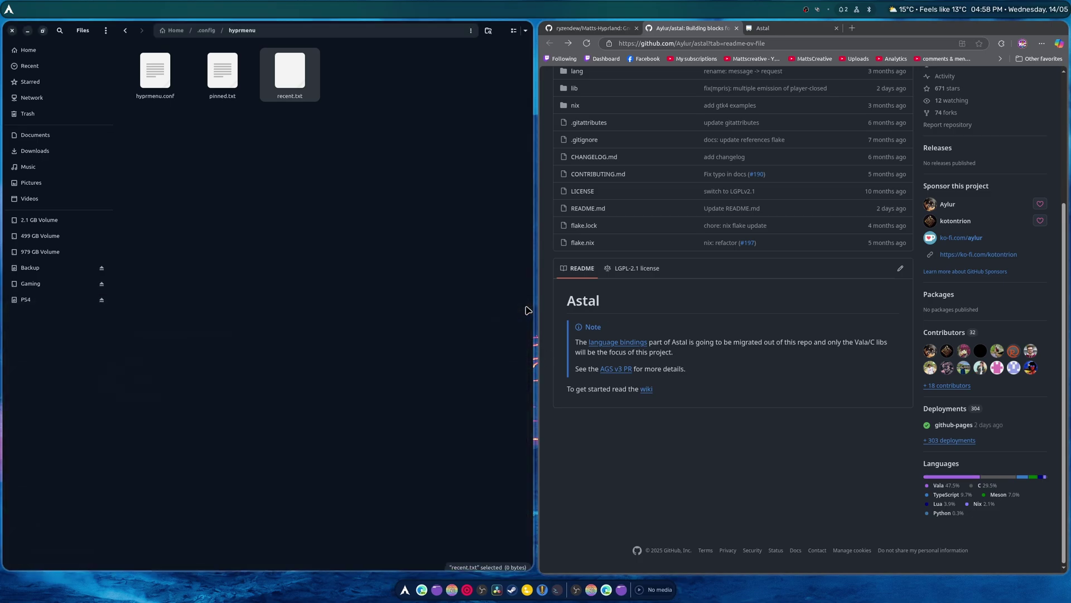
{"action": "left_click", "coordinate": [13, 30]}
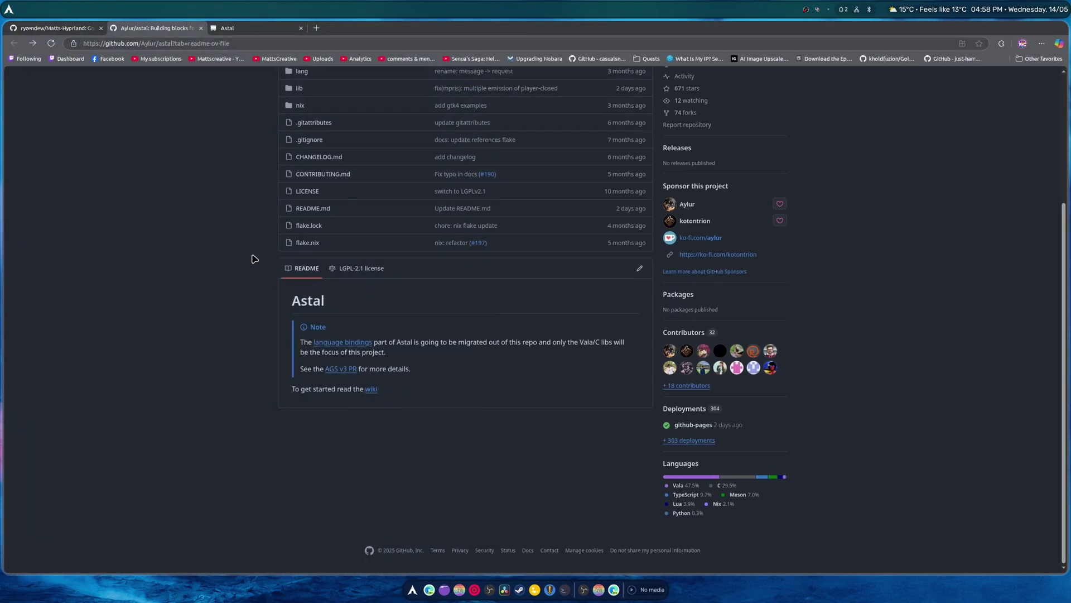
{"action": "scroll", "coordinate": [251, 259], "scroll_direction": "up", "scroll_amount": 3}
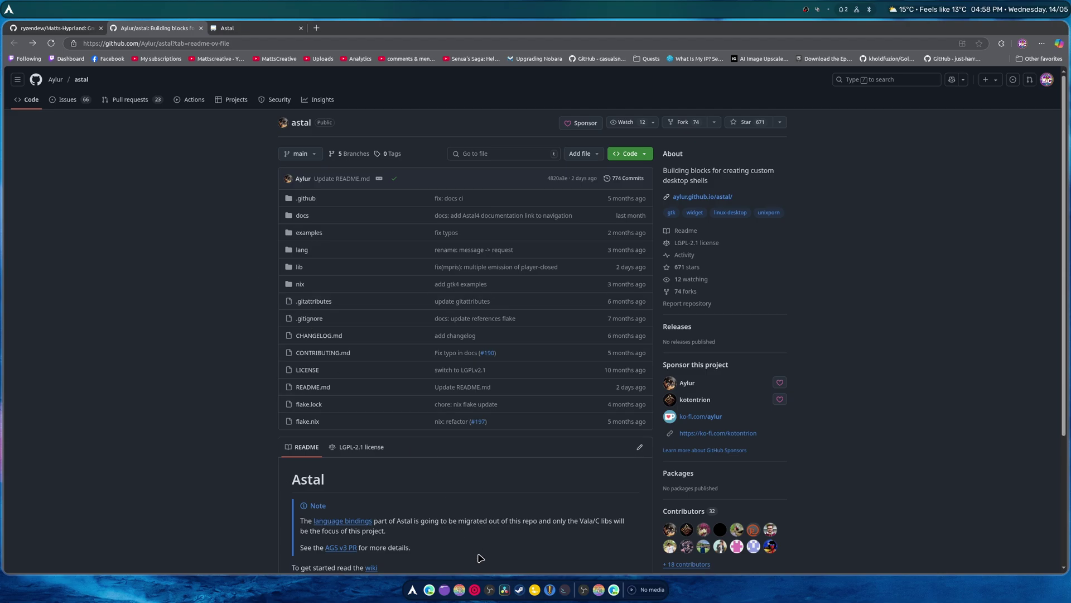
{"action": "left_click", "coordinate": [412, 589]}
{"action": "right_click", "coordinate": [594, 310]}
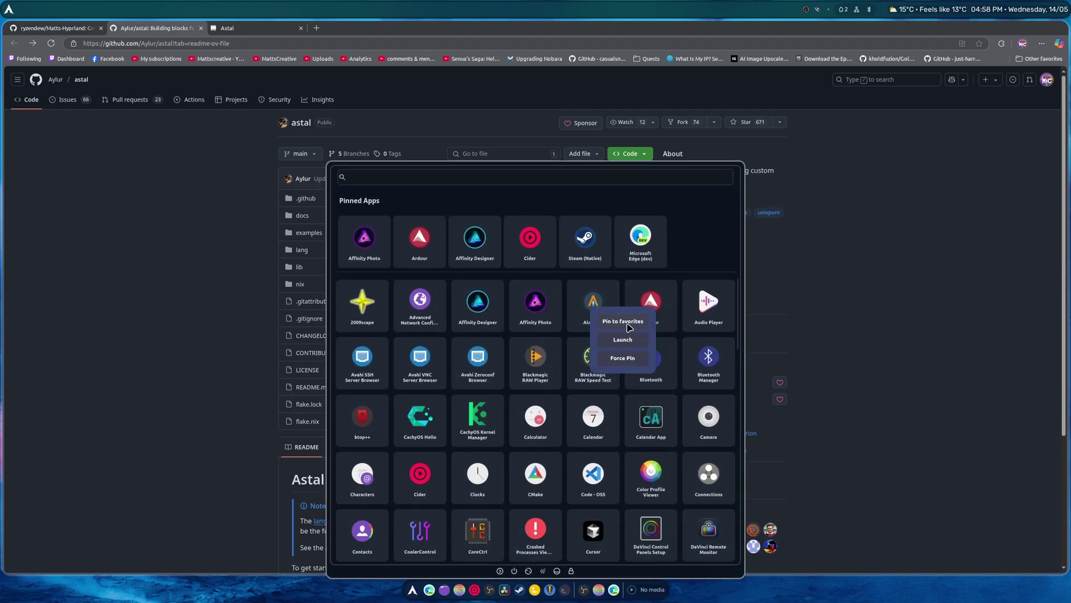
{"action": "key", "text": "Escape"}
{"action": "right_click", "coordinate": [623, 316]}
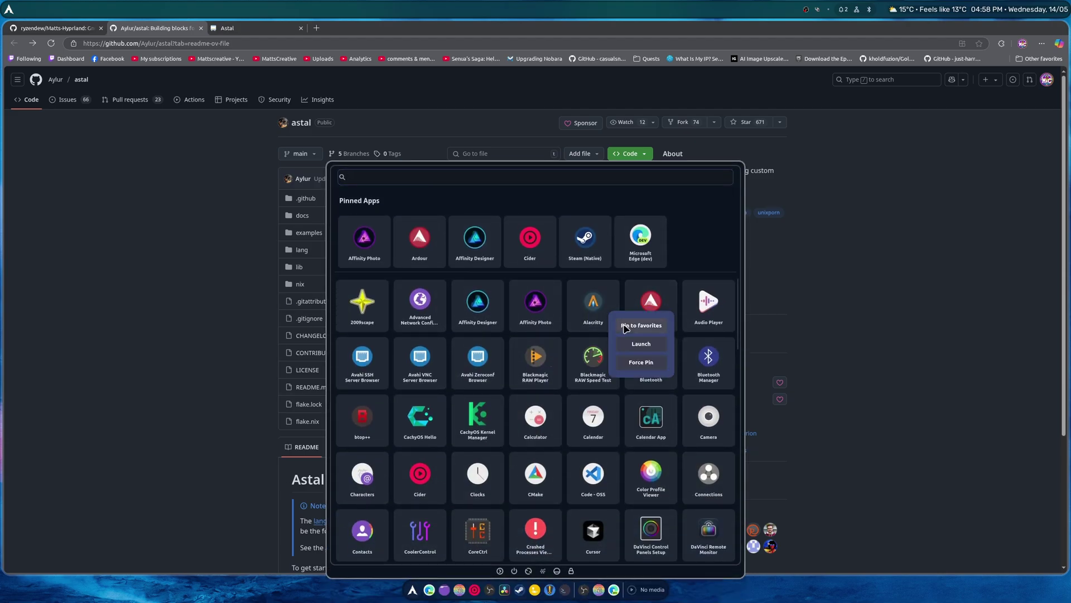
{"action": "key", "text": "Escape"}
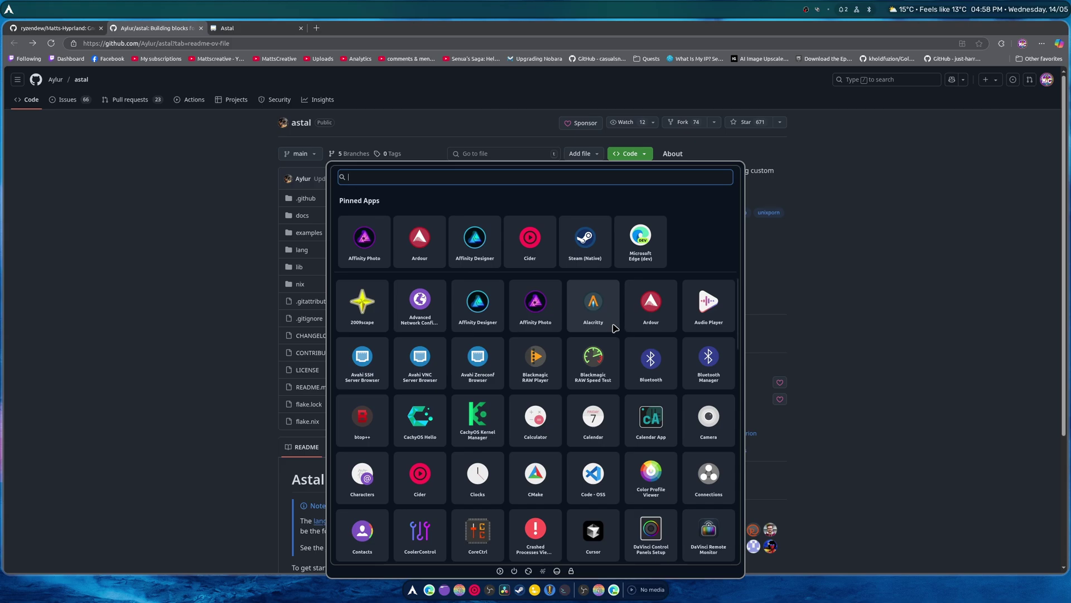
Step: Step keyboard focus through the pinned apps from Affinity Photo to Microsoft Edge (dev)
{"action": "key", "text": "Tab"}
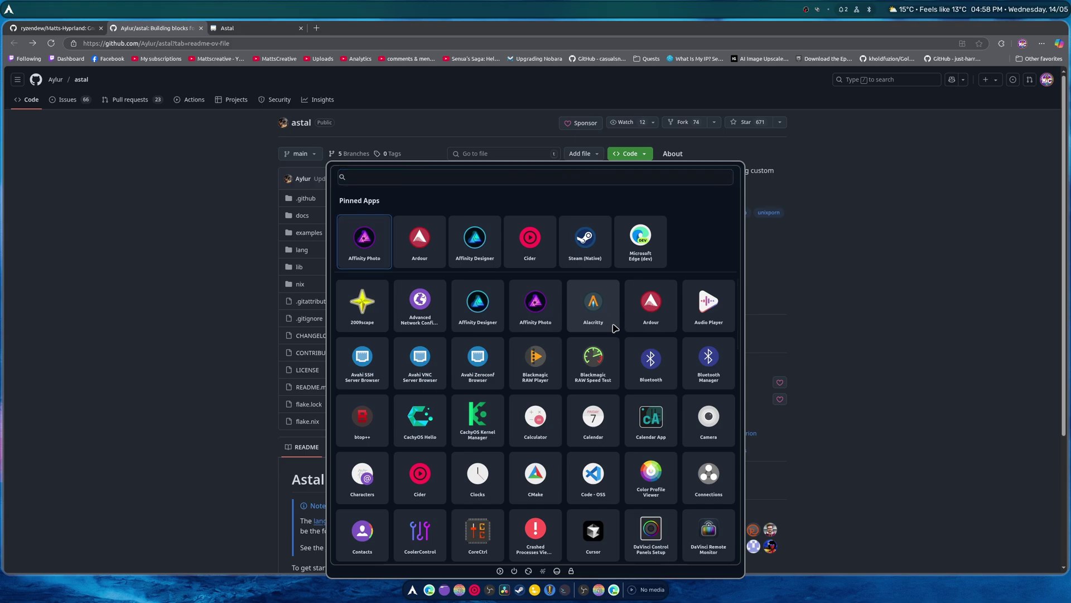
{"action": "key", "text": "Right"}
{"action": "key", "text": "Right"}
{"action": "key", "text": "Right"}
{"action": "key", "text": "Left"}
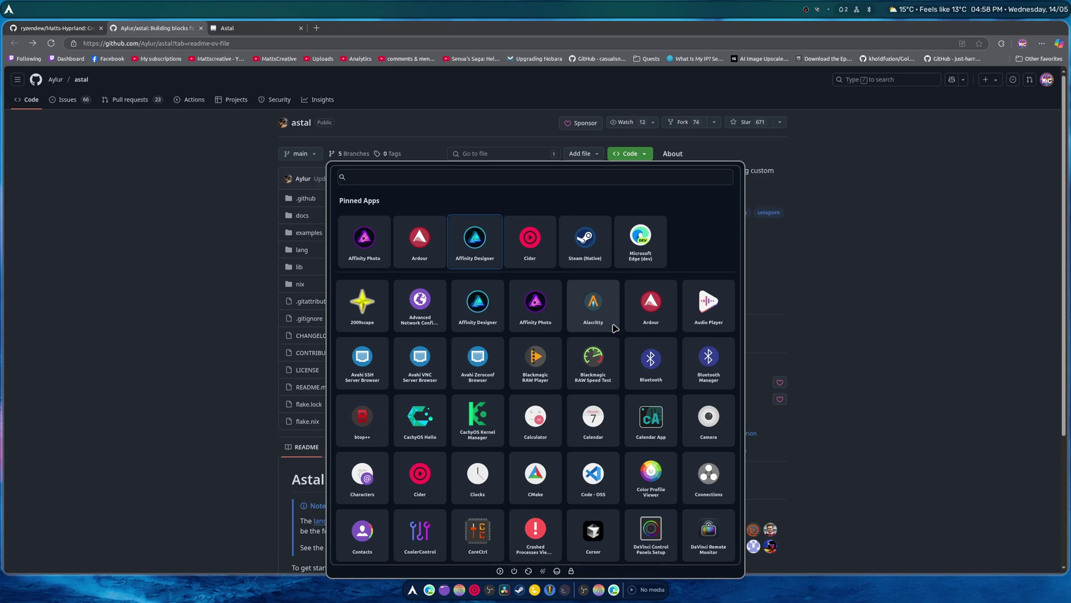
{"action": "key", "text": "Left"}
{"action": "key", "text": "Left"}
{"action": "key", "text": "Right"}
{"action": "key", "text": "Right"}
{"action": "key", "text": "Right"}
{"action": "key", "text": "Right"}
{"action": "key", "text": "Right"}
{"action": "key", "text": "Left"}
{"action": "key", "text": "Left"}
{"action": "key", "text": "Left"}
{"action": "key", "text": "Left"}
{"action": "key", "text": "Left"}
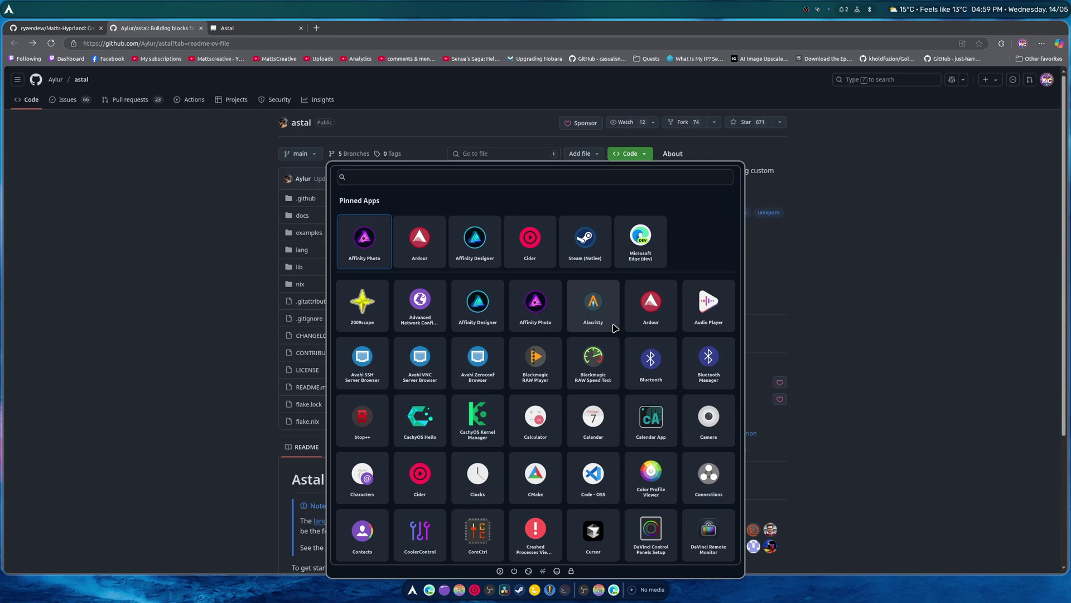
{"action": "key", "text": "Right"}
{"action": "key", "text": "Right"}
{"action": "key", "text": "Right"}
{"action": "key", "text": "Right"}
{"action": "key", "text": "Right"}
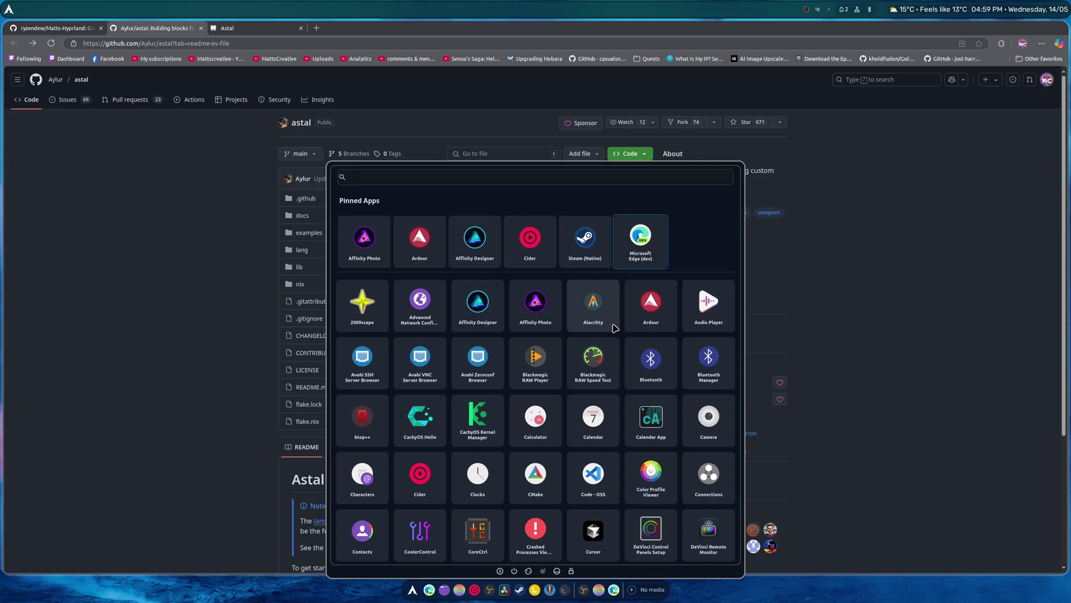
Step: Move through the app grid from 2009scape to Alacritty and launch the terminal
{"action": "key", "text": "Down"}
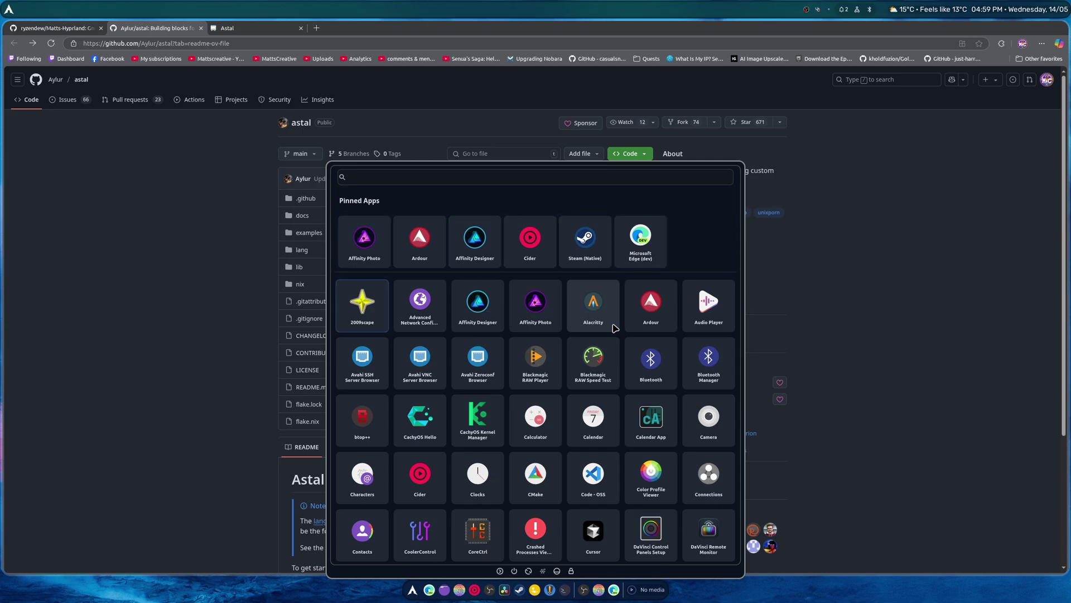
{"action": "key", "text": "Down"}
{"action": "key", "text": "Up"}
{"action": "key", "text": "Right"}
{"action": "key", "text": "Right"}
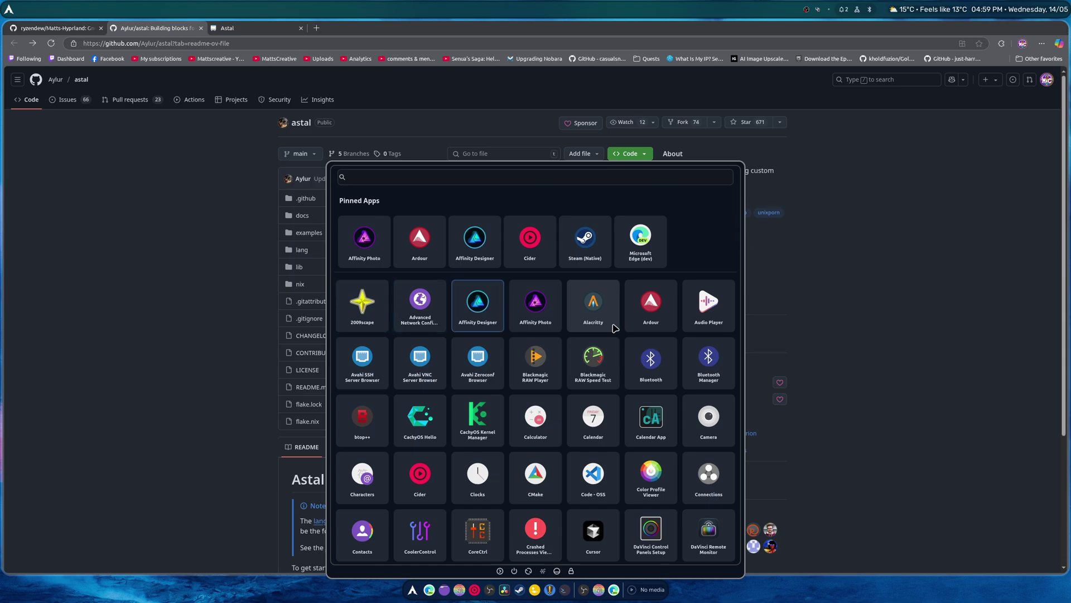
{"action": "key", "text": "Right"}
{"action": "key", "text": "Right"}
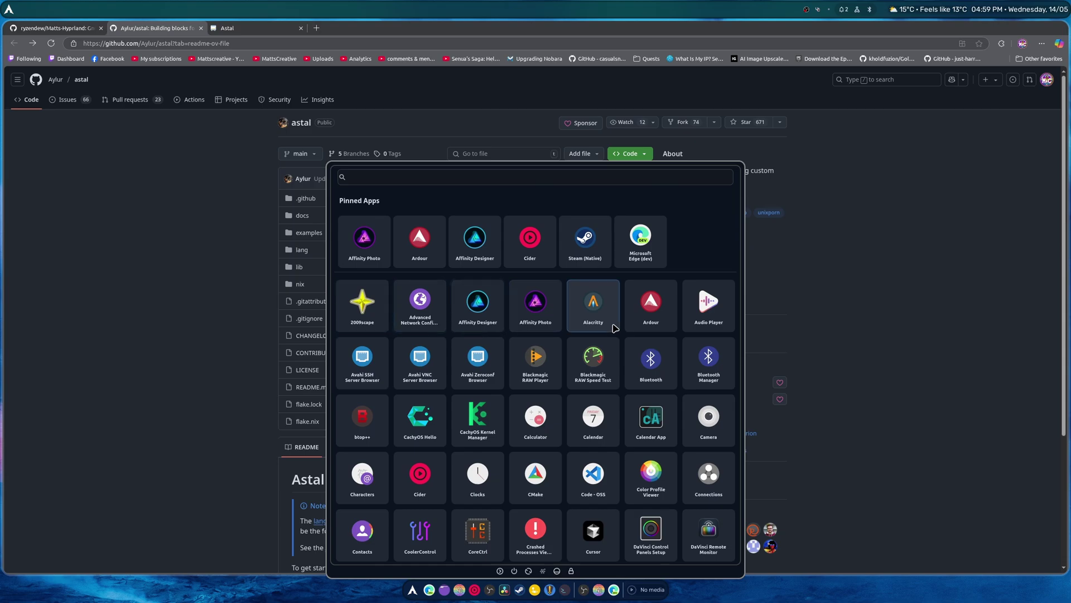
{"action": "key", "text": "Right"}
{"action": "key", "text": "Left"}
{"action": "key", "text": "Return"}
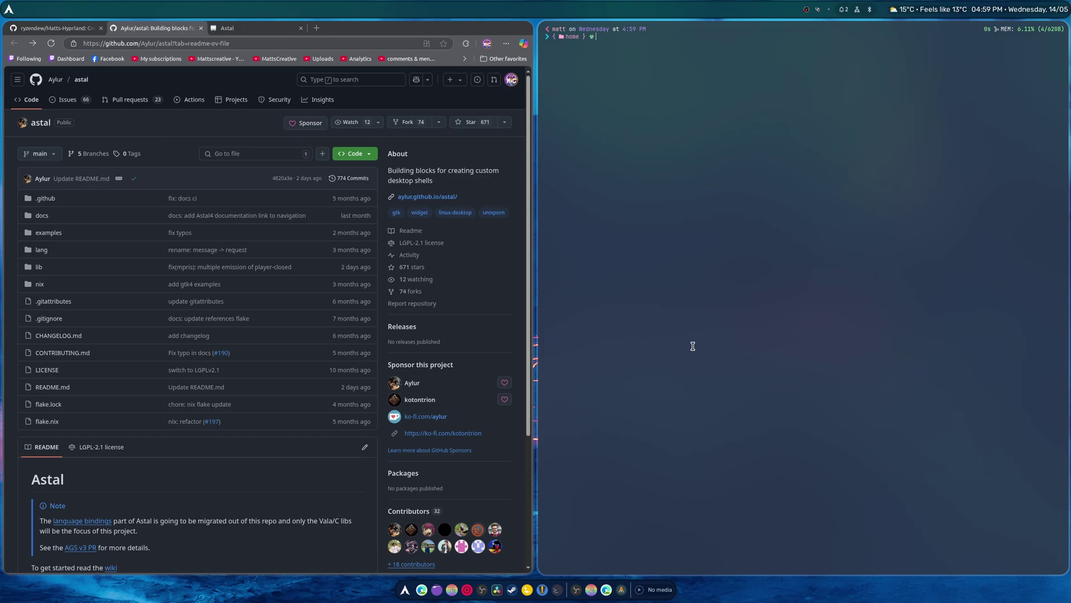
Step: Close Alacritty, reopen HyprMenu and move focus down to Alacritty under Recent Apps
{"action": "key", "text": "super+q"}
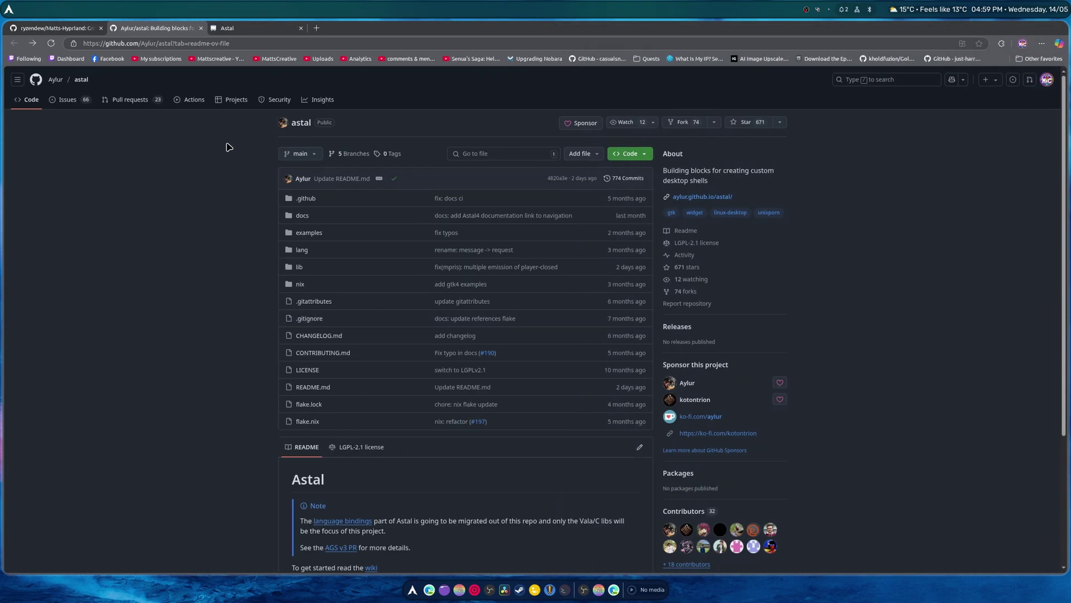
{"action": "left_click", "coordinate": [413, 595]}
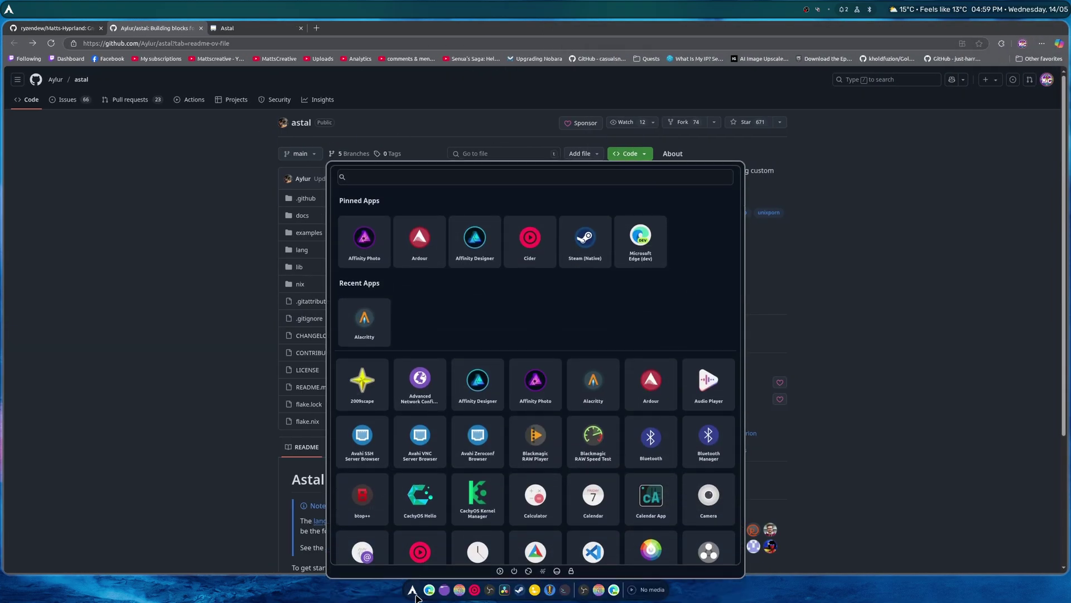
{"action": "key", "text": "Tab"}
{"action": "key", "text": "Right"}
Step: Launch the pinned Ardour and close its welcome window
{"action": "key", "text": "Right"}
{"action": "key", "text": "Right"}
{"action": "key", "text": "Right"}
{"action": "key", "text": "Right"}
{"action": "key", "text": "Down"}
{"action": "key", "text": "Down"}
{"action": "key", "text": "Down"}
{"action": "key", "text": "Down"}
{"action": "key", "text": "Right"}
{"action": "key", "text": "Right"}
{"action": "key", "text": "Return"}
{"action": "key", "text": "Up"}
{"action": "key", "text": "Up"}
{"action": "key", "text": "Right"}
{"action": "key", "text": "Right"}
{"action": "key", "text": "Right"}
{"action": "key", "text": "Escape"}
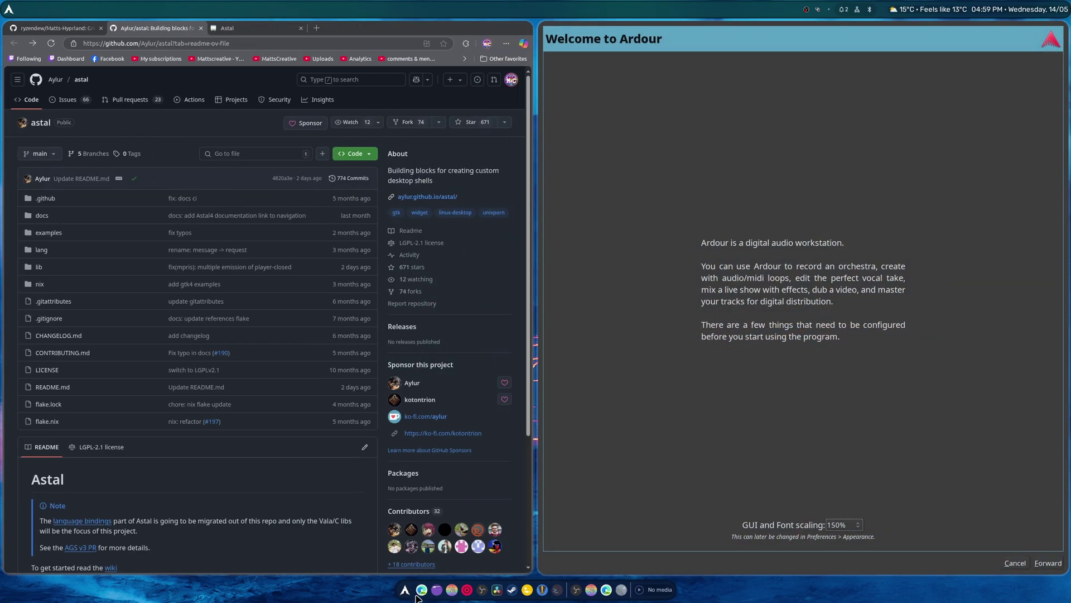
{"action": "key", "text": "super+q"}
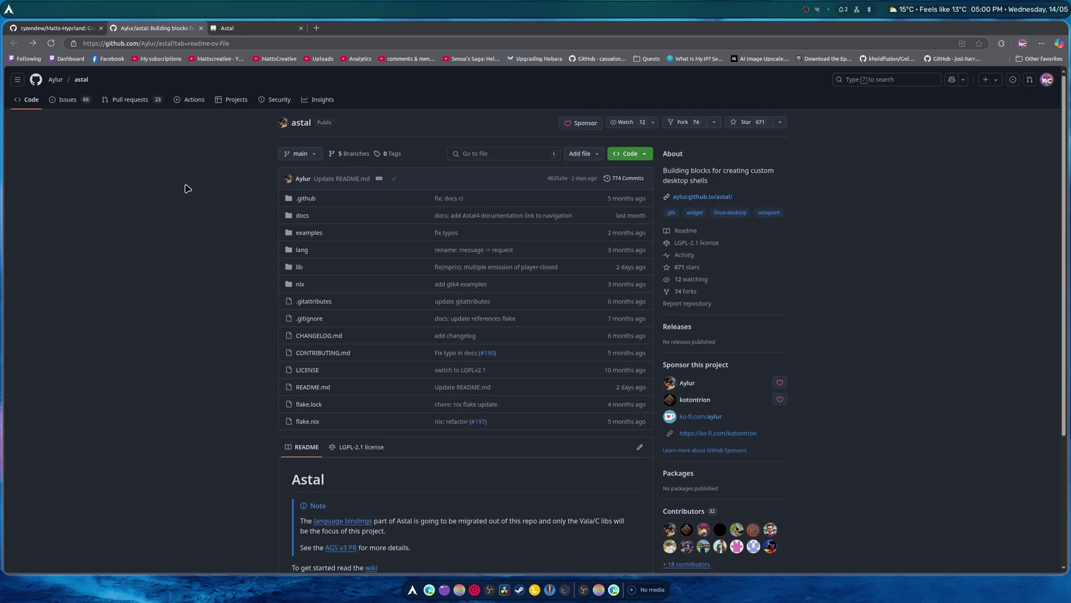
Step: Switch to the Matts-Hyprland repository tab and scroll through the page
{"action": "left_click", "coordinate": [33, 28]}
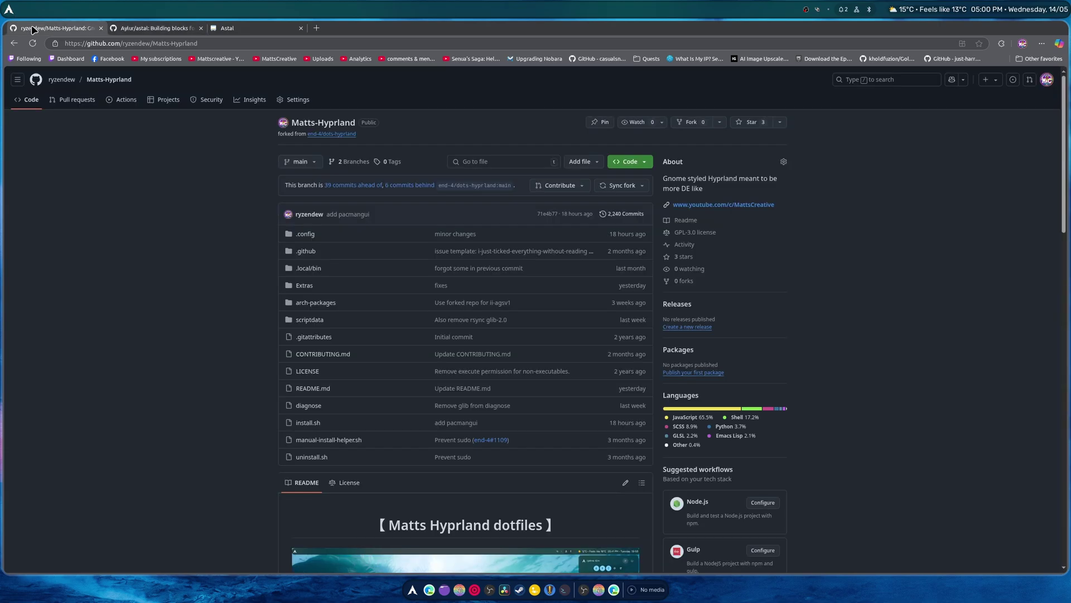
{"action": "scroll", "coordinate": [173, 309], "scroll_direction": "down", "scroll_amount": 1}
{"action": "scroll", "coordinate": [173, 310], "scroll_direction": "down", "scroll_amount": 3}
{"action": "scroll", "coordinate": [173, 309], "scroll_direction": "down", "scroll_amount": 4}
{"action": "scroll", "coordinate": [173, 309], "scroll_direction": "up", "scroll_amount": 5}
{"action": "scroll", "coordinate": [173, 309], "scroll_direction": "up", "scroll_amount": 2}
Step: Open HyprMenu, step past Ardour and Alacritty under Recent Apps, scroll the grid, then close it
{"action": "left_click", "coordinate": [413, 589]}
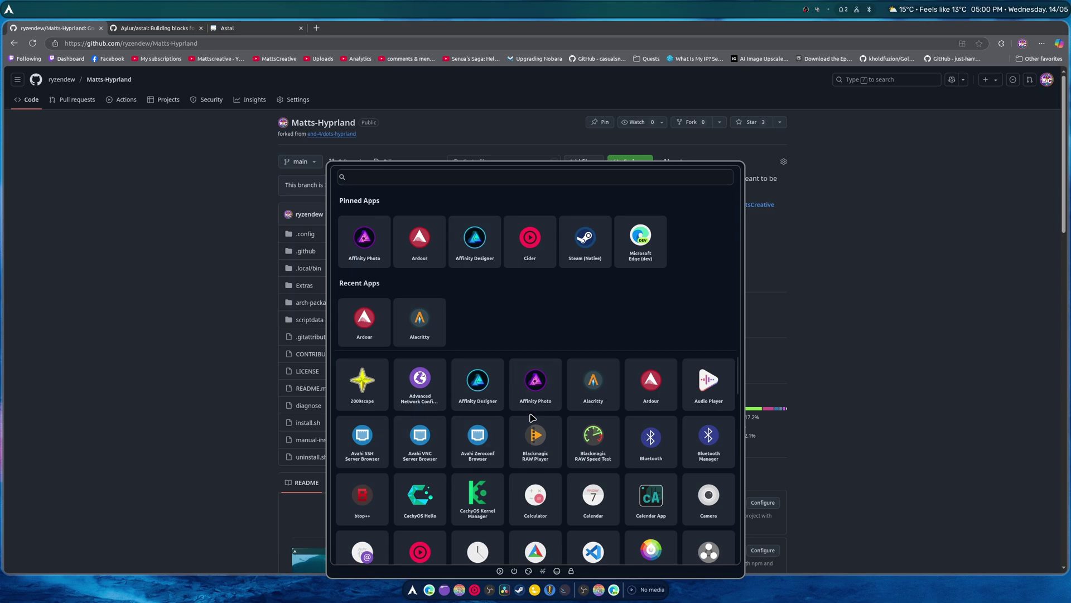
{"action": "key", "text": "Tab"}
{"action": "key", "text": "Right"}
{"action": "key", "text": "Right"}
{"action": "key", "text": "Right"}
{"action": "key", "text": "Right"}
{"action": "key", "text": "Down"}
{"action": "key", "text": "Right"}
{"action": "key", "text": "Down"}
{"action": "key", "text": "Down"}
{"action": "key", "text": "Down"}
{"action": "scroll", "coordinate": [531, 417], "scroll_direction": "down", "scroll_amount": 3}
{"action": "scroll", "coordinate": [532, 417], "scroll_direction": "down", "scroll_amount": 2}
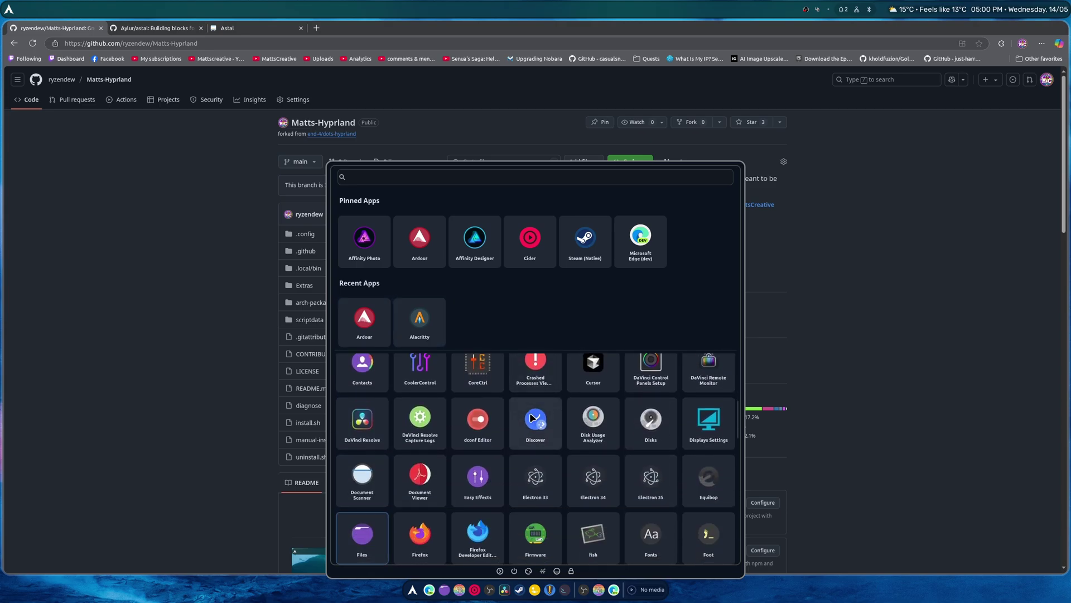
{"action": "key", "text": "Up"}
{"action": "key", "text": "Up"}
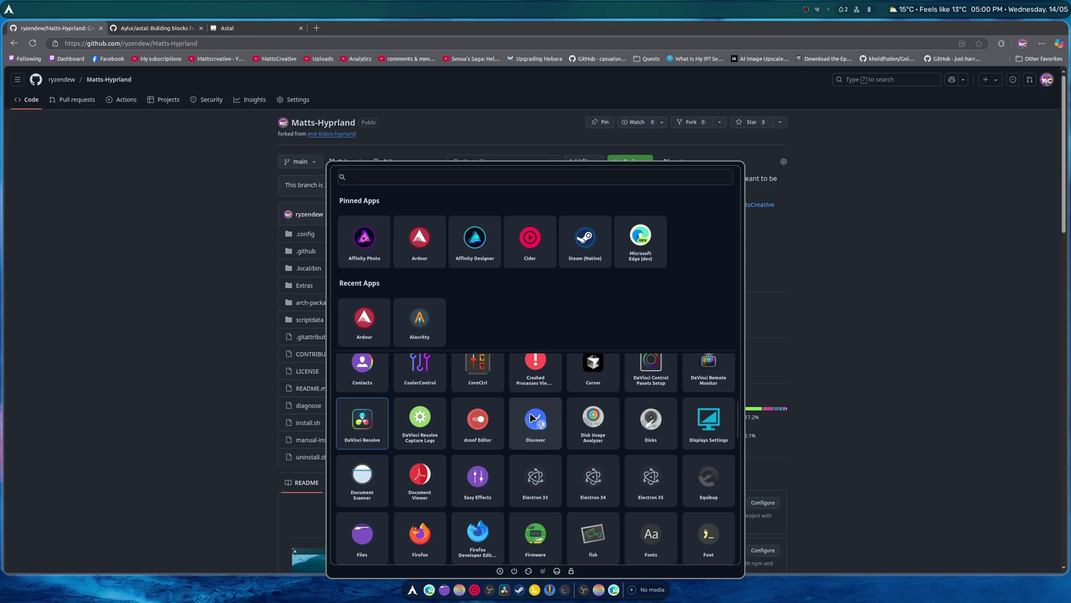
{"action": "key", "text": "Return"}
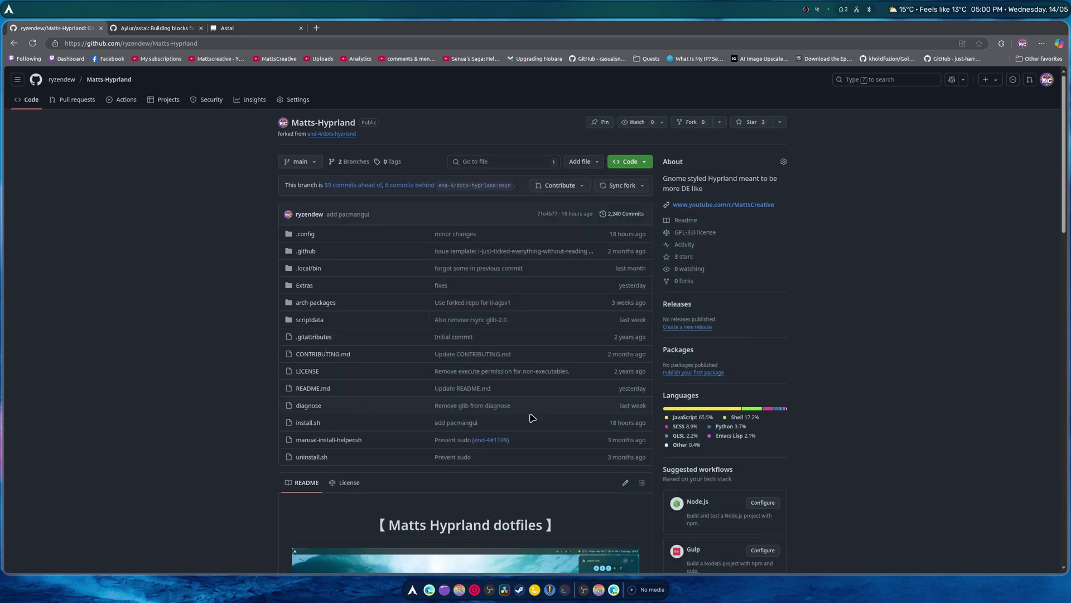